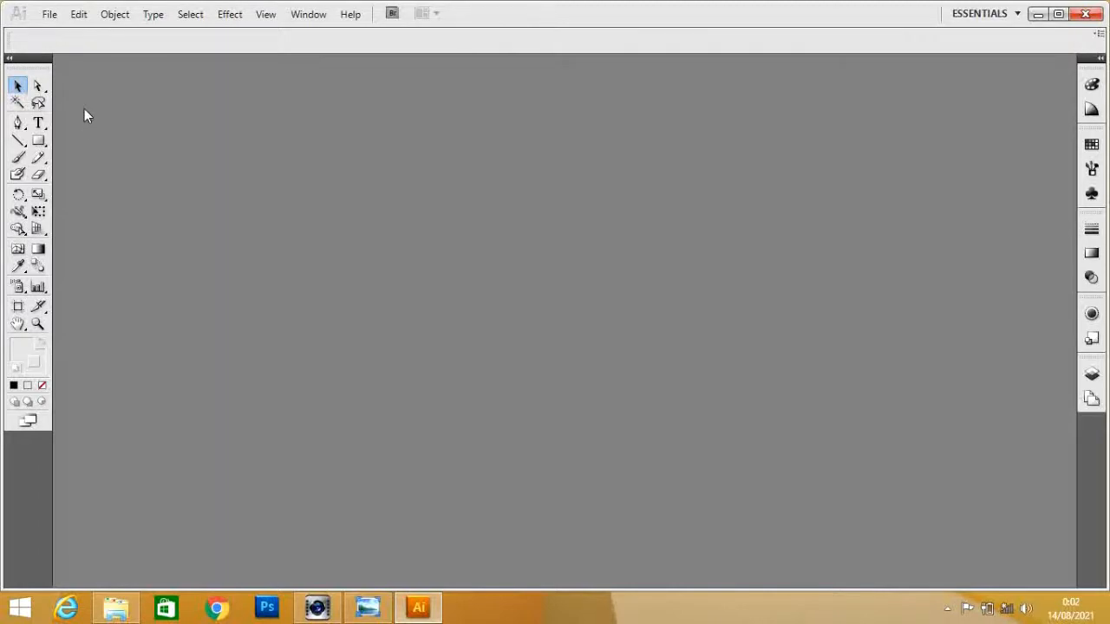
Step: Start a new document and name it LAT2
left_click(48, 15)
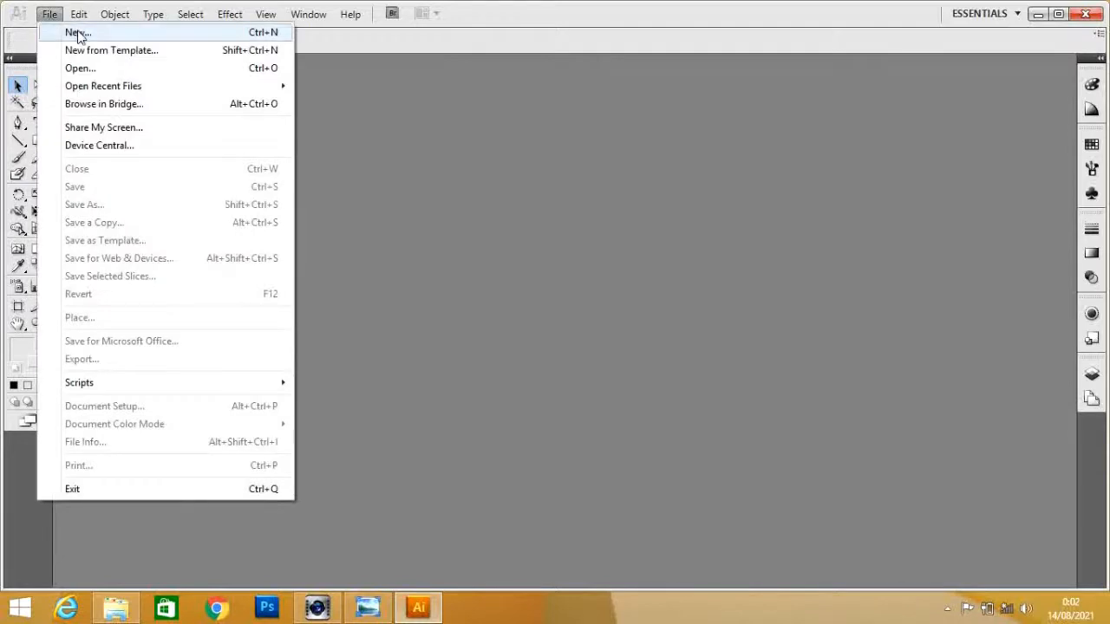
left_click(260, 36)
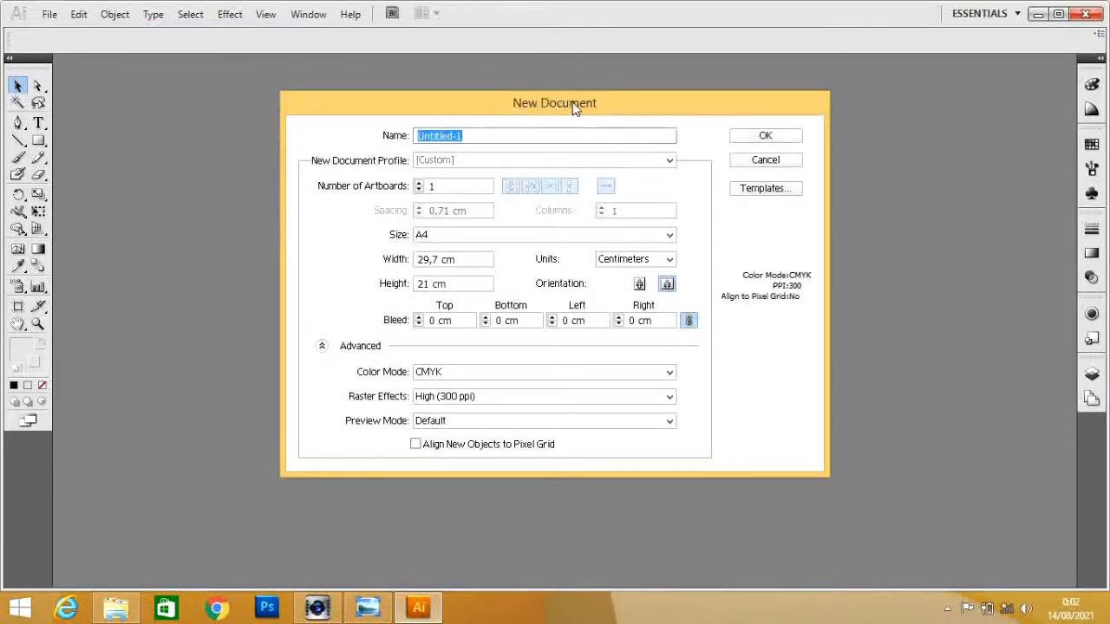
left_click_drag(620, 103, 573, 114)
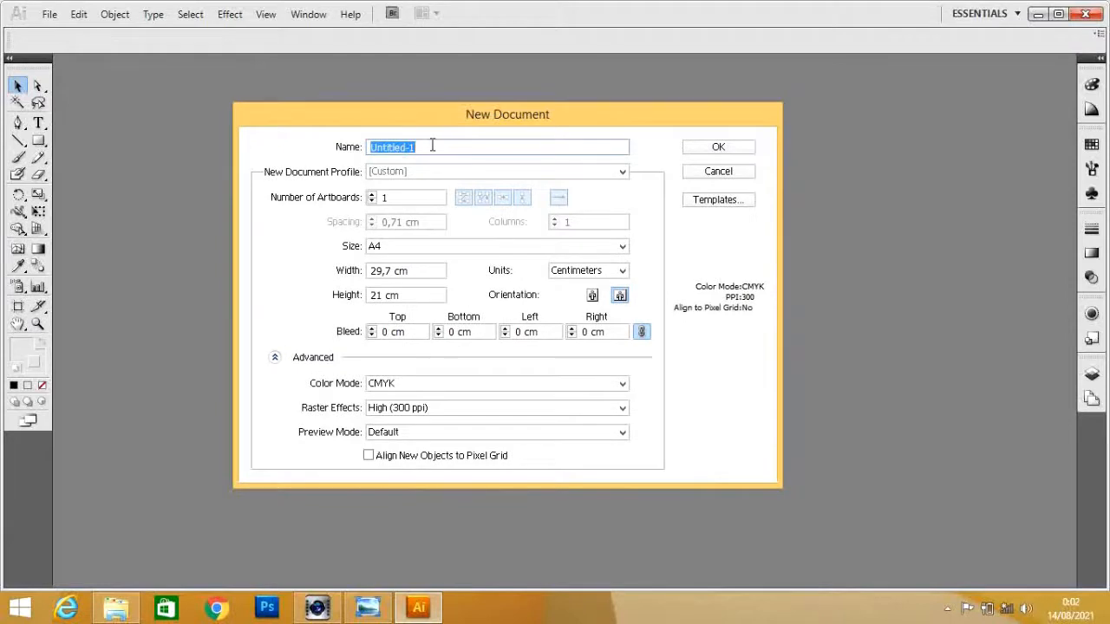
left_click_drag(420, 147, 330, 146)
type("LAT2")
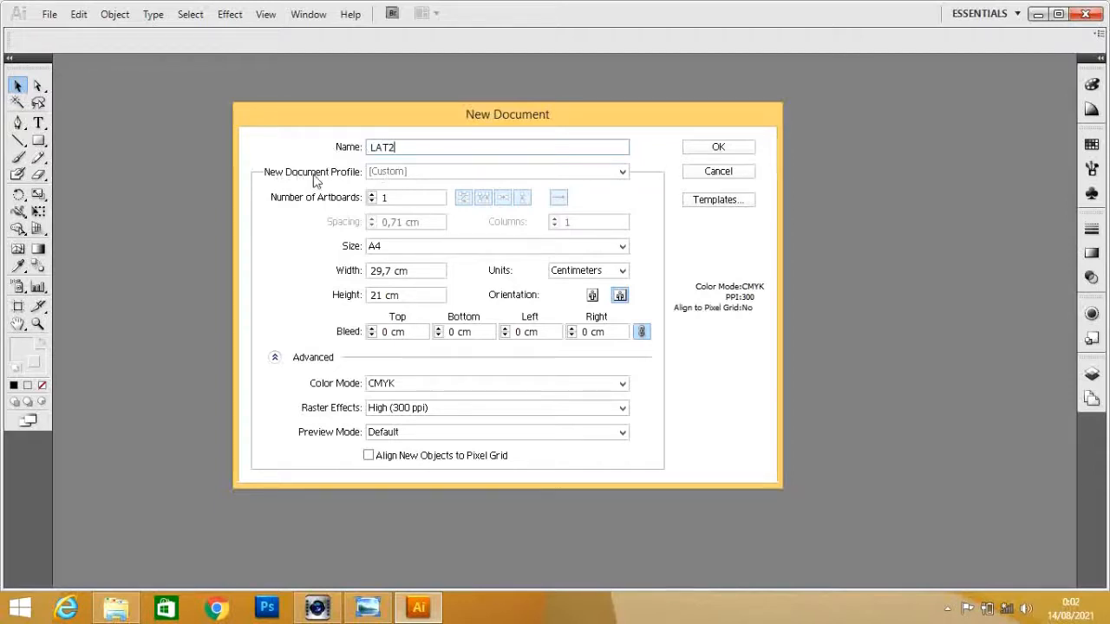
Step: Set the new document to the Print profile, A4 size and centimeter units
left_click(471, 174)
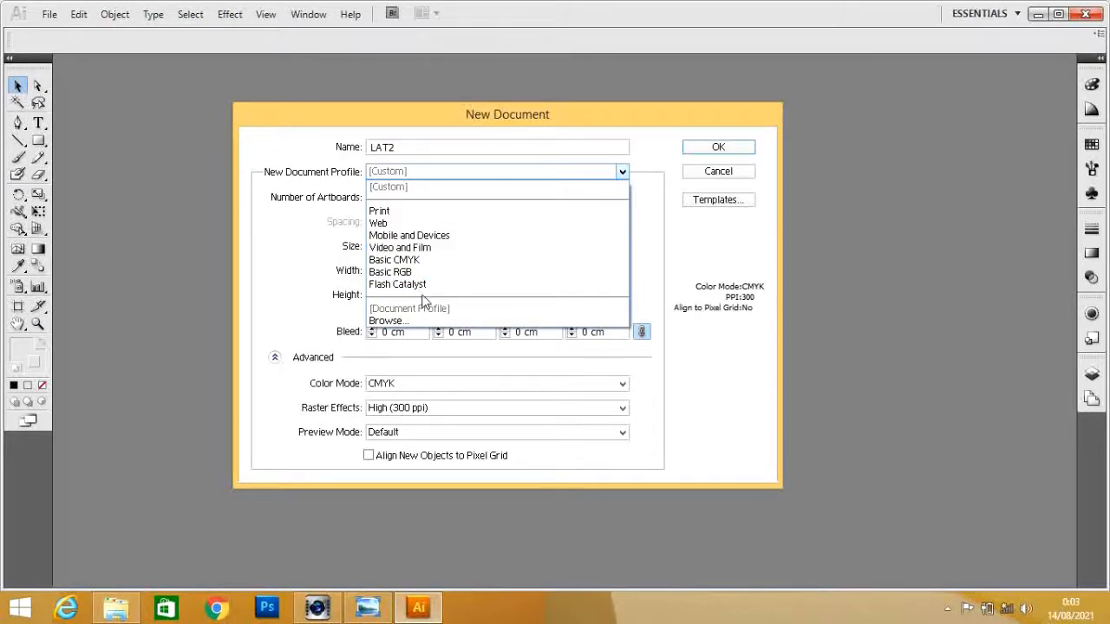
left_click(397, 212)
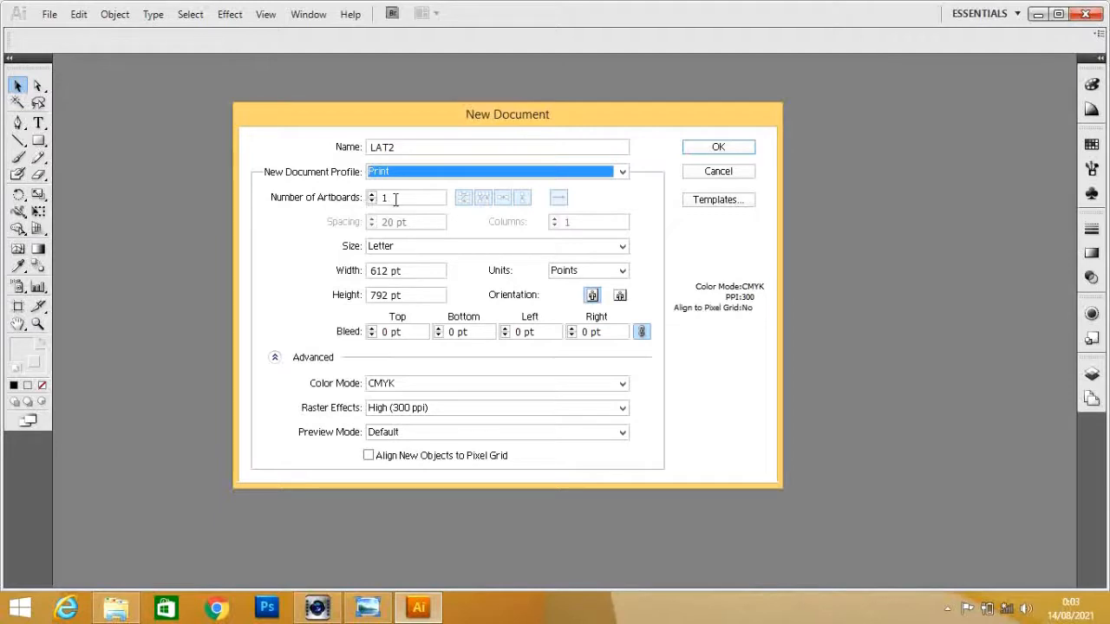
left_click(435, 250)
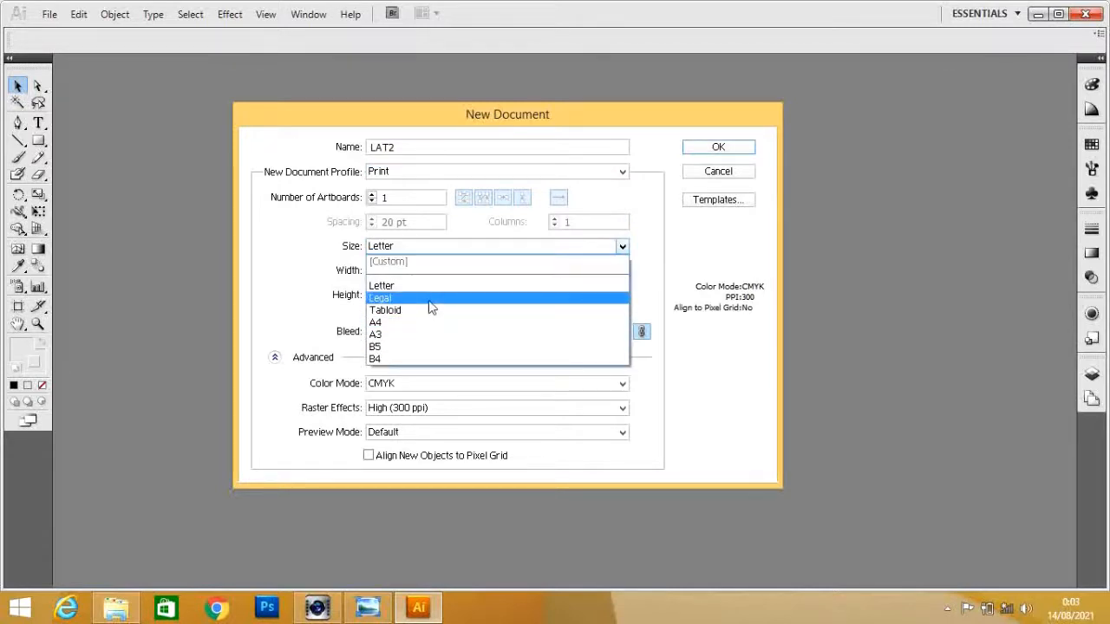
left_click(388, 324)
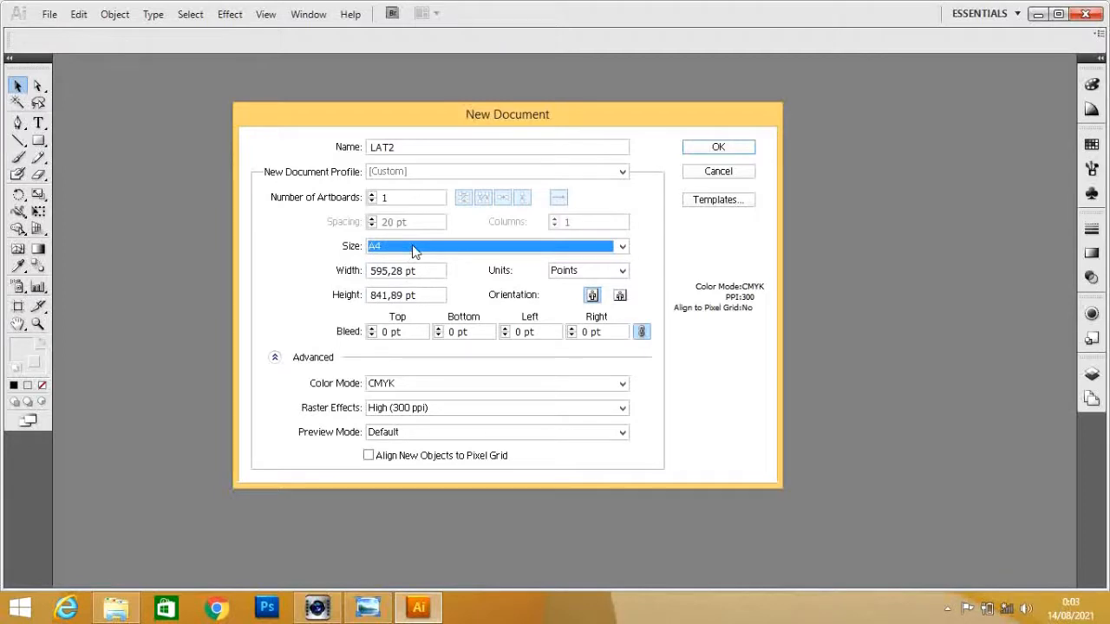
left_click(577, 276)
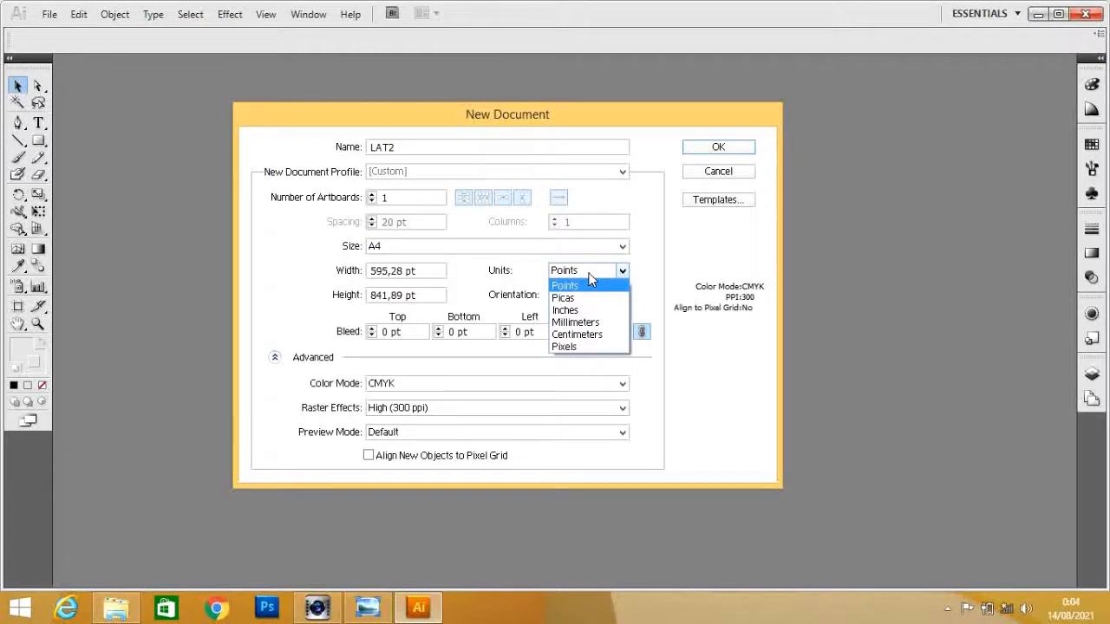
left_click(581, 340)
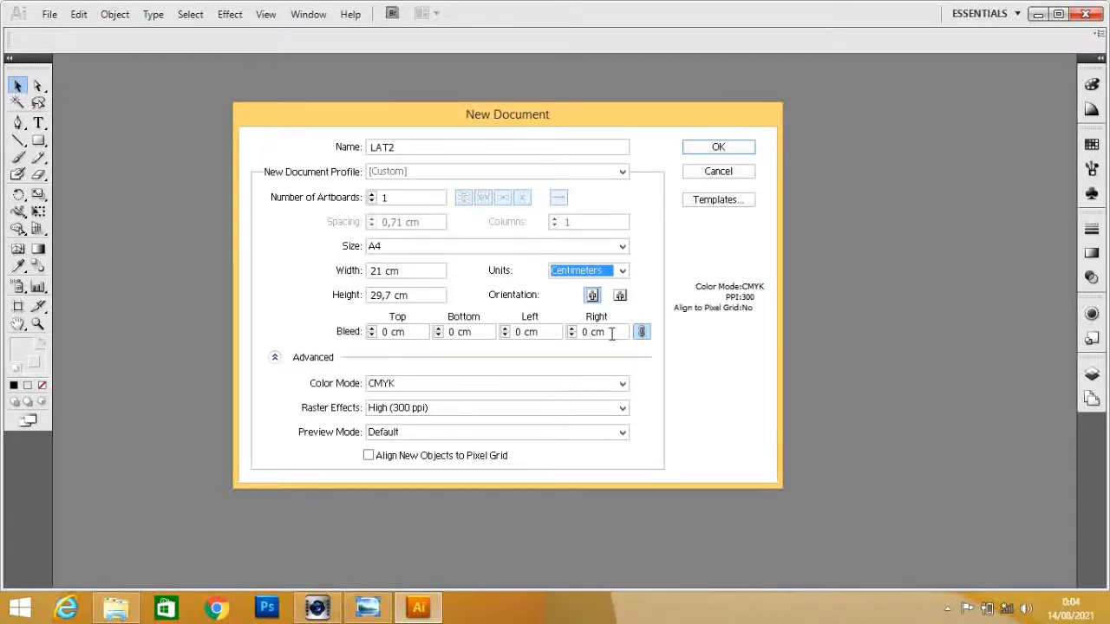
Step: Choose CMYK color mode and High (300 ppi) raster effects, and create the document
left_click(386, 388)
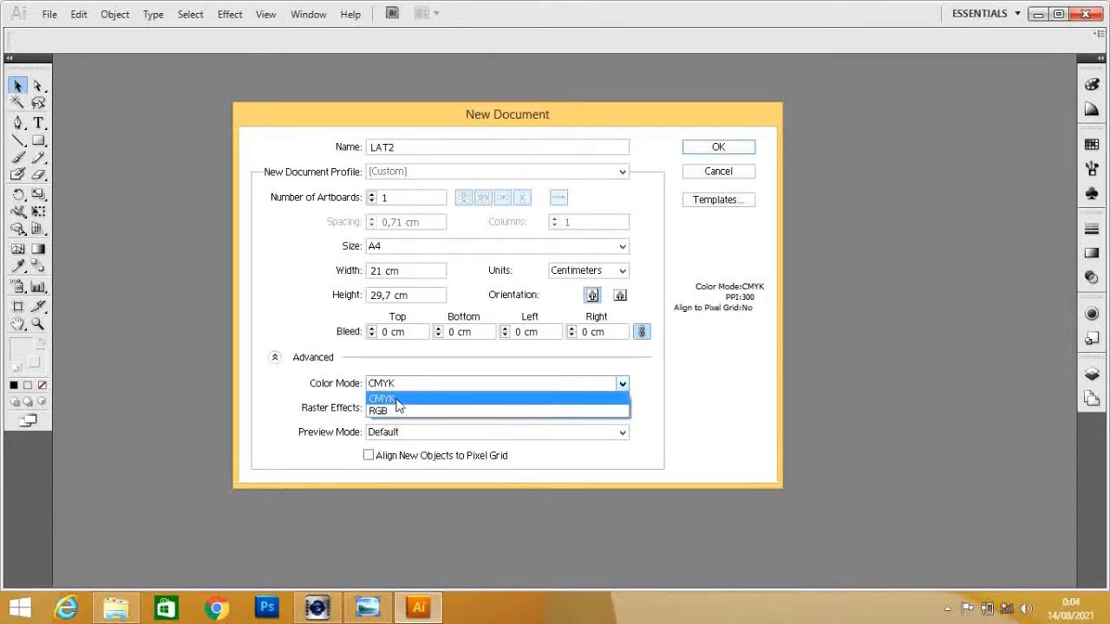
left_click(395, 400)
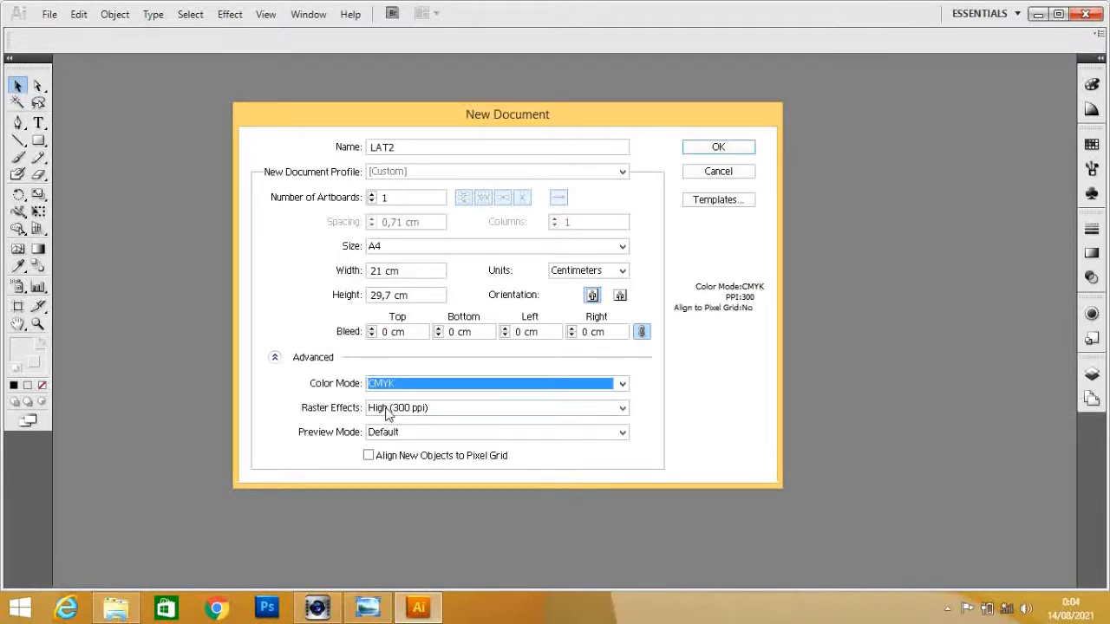
left_click(459, 412)
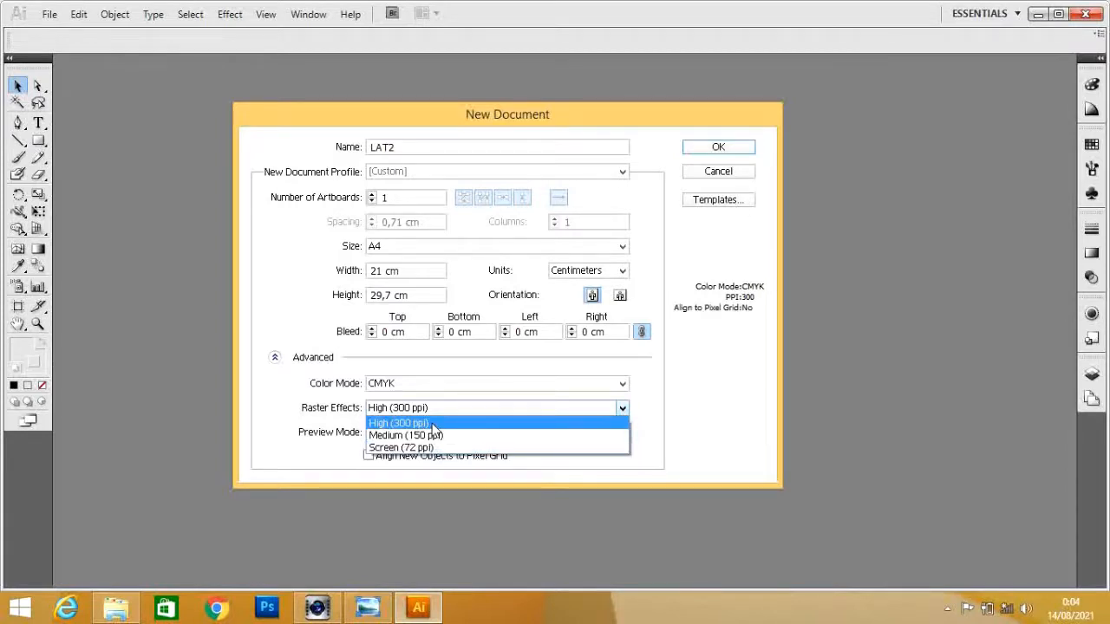
left_click(431, 425)
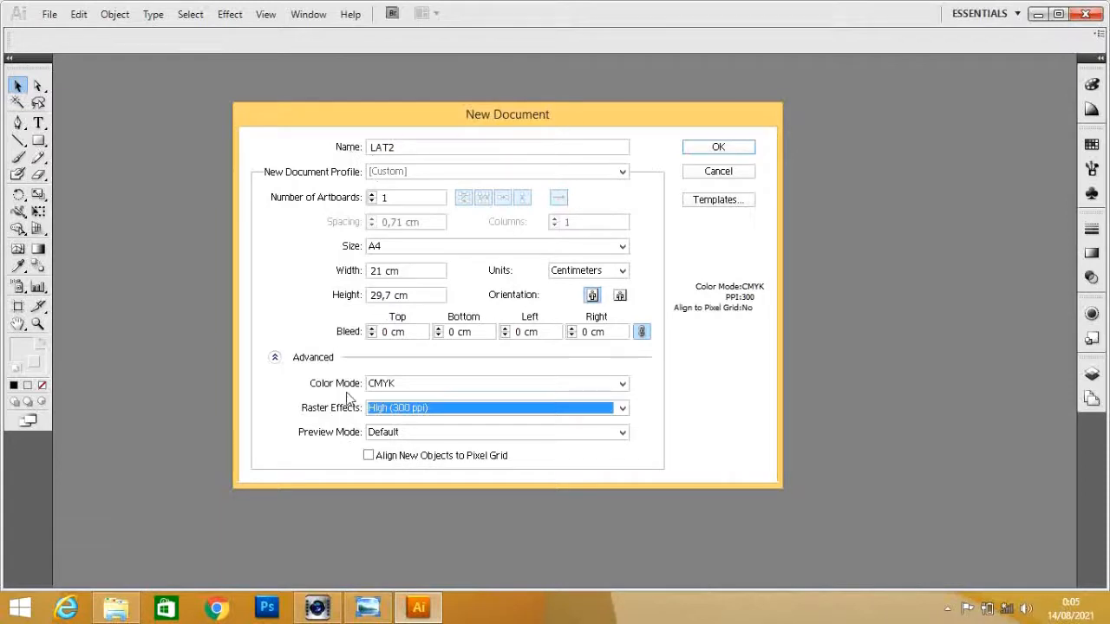
left_click(719, 149)
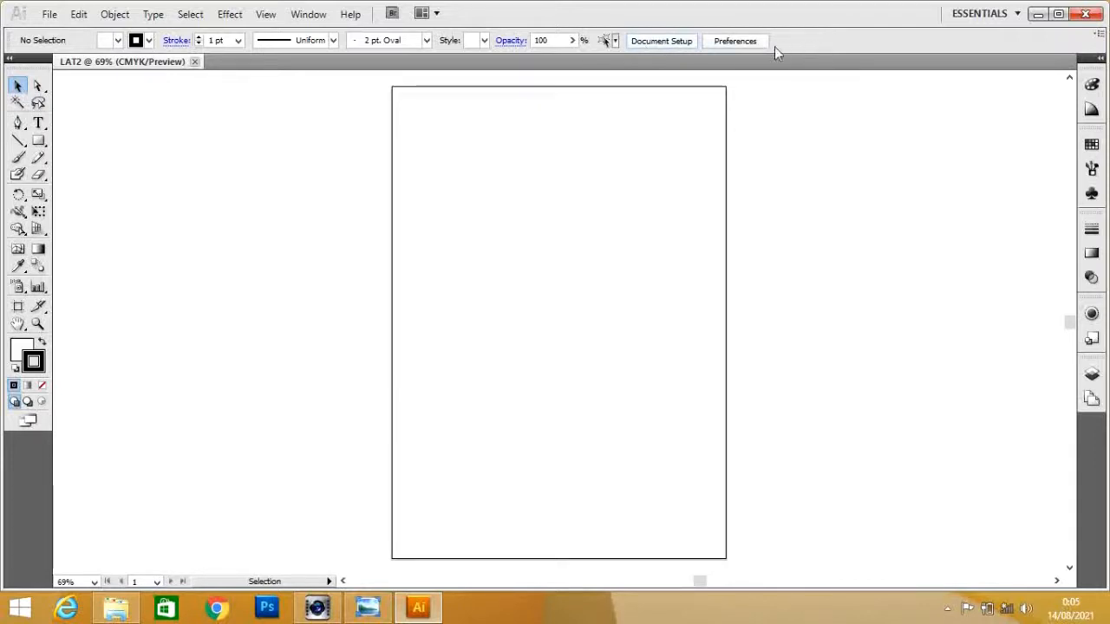
Step: Edit the A4 artboard from the document setup, changing its orientation to landscape, and return to the Selection tool
left_click(646, 40)
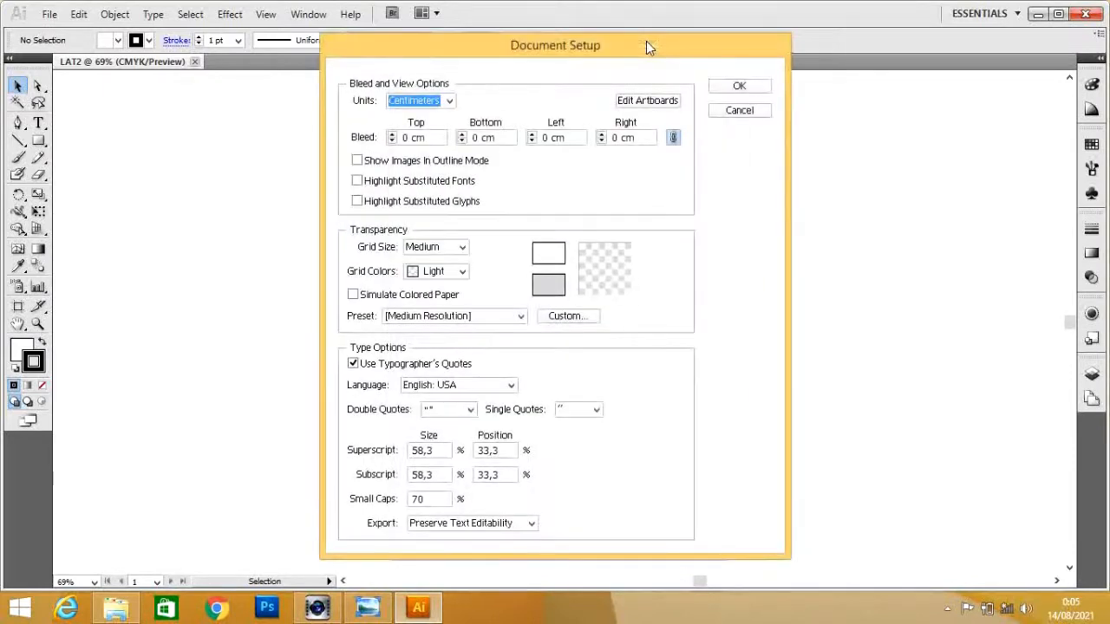
left_click(643, 102)
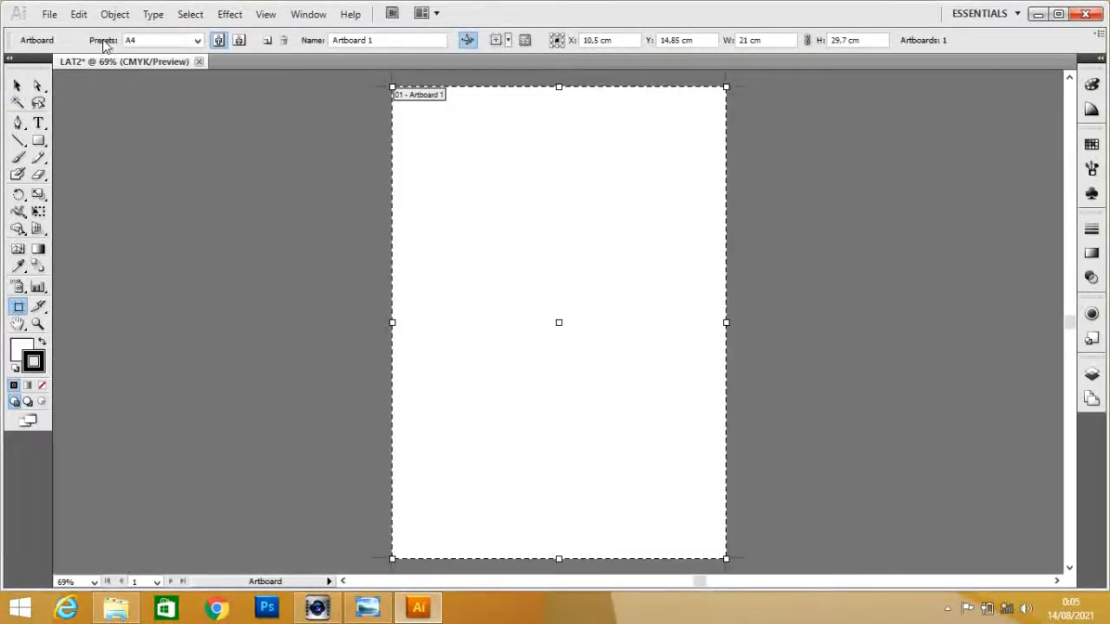
left_click(197, 41)
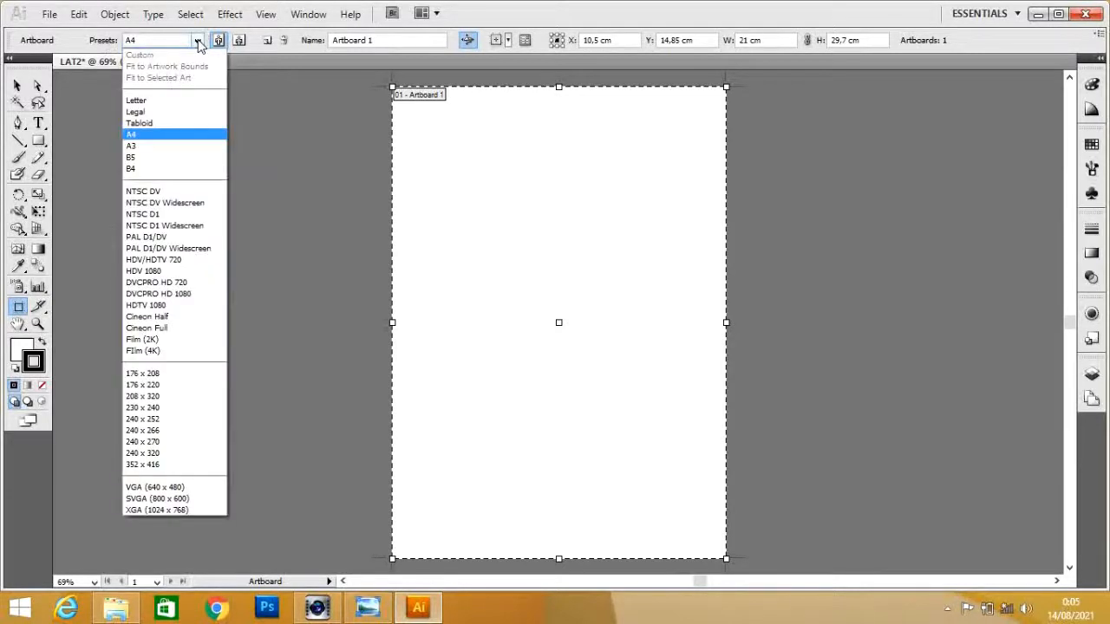
left_click(198, 40)
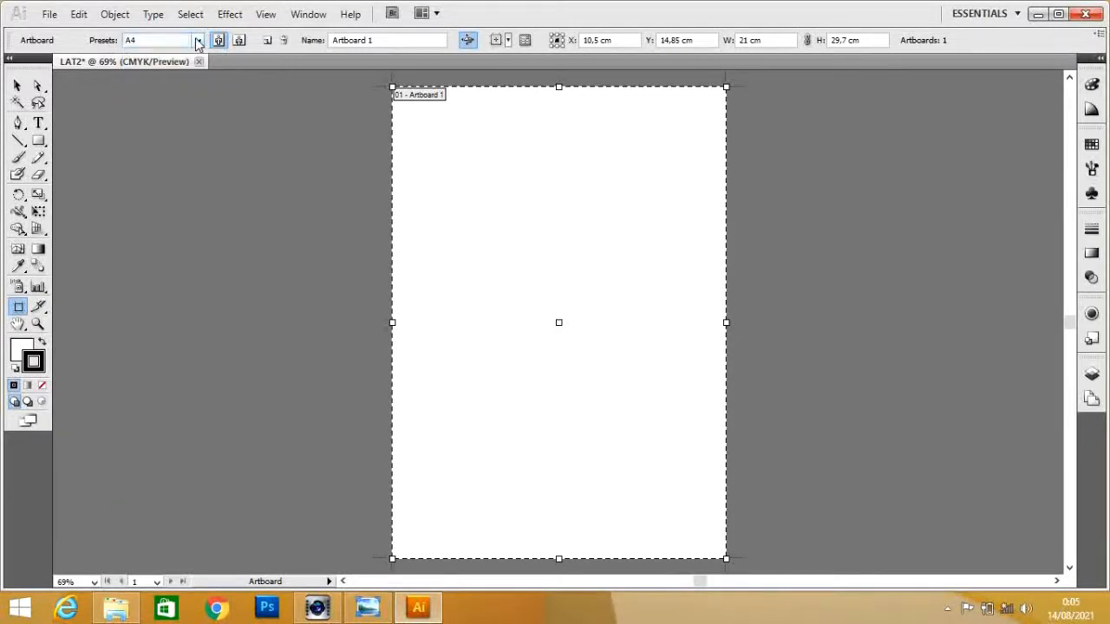
left_click(240, 41)
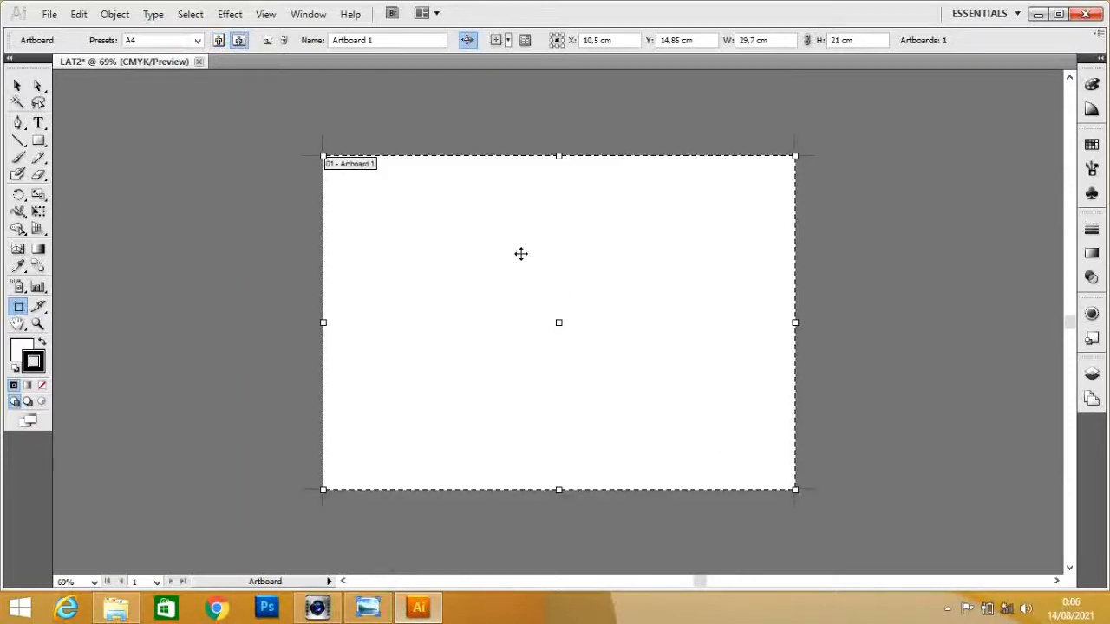
left_click(17, 86)
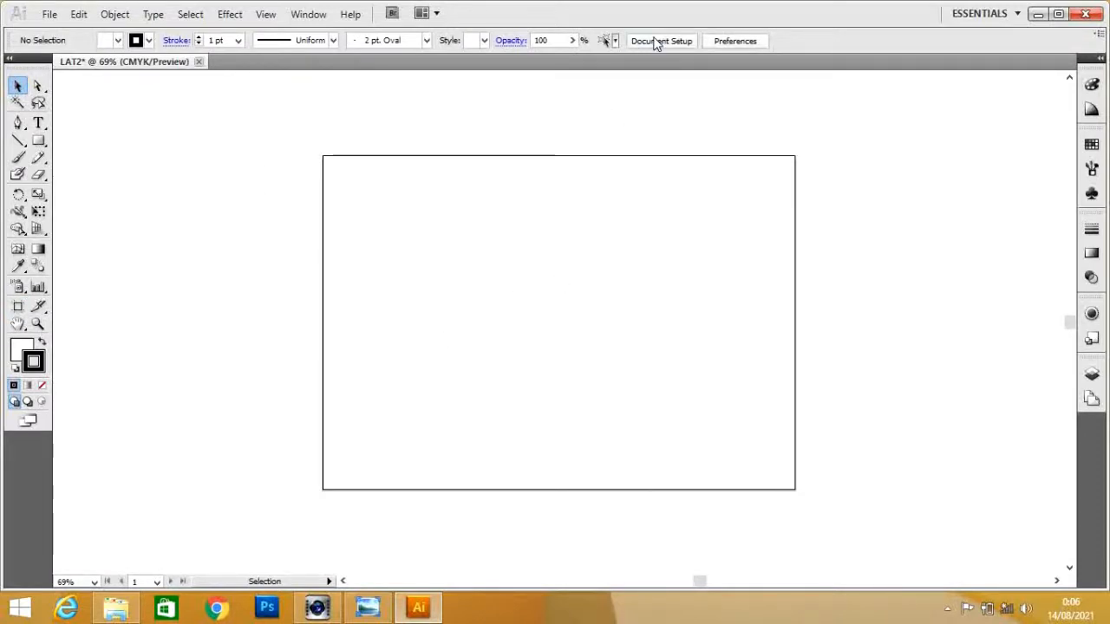
left_click(49, 15)
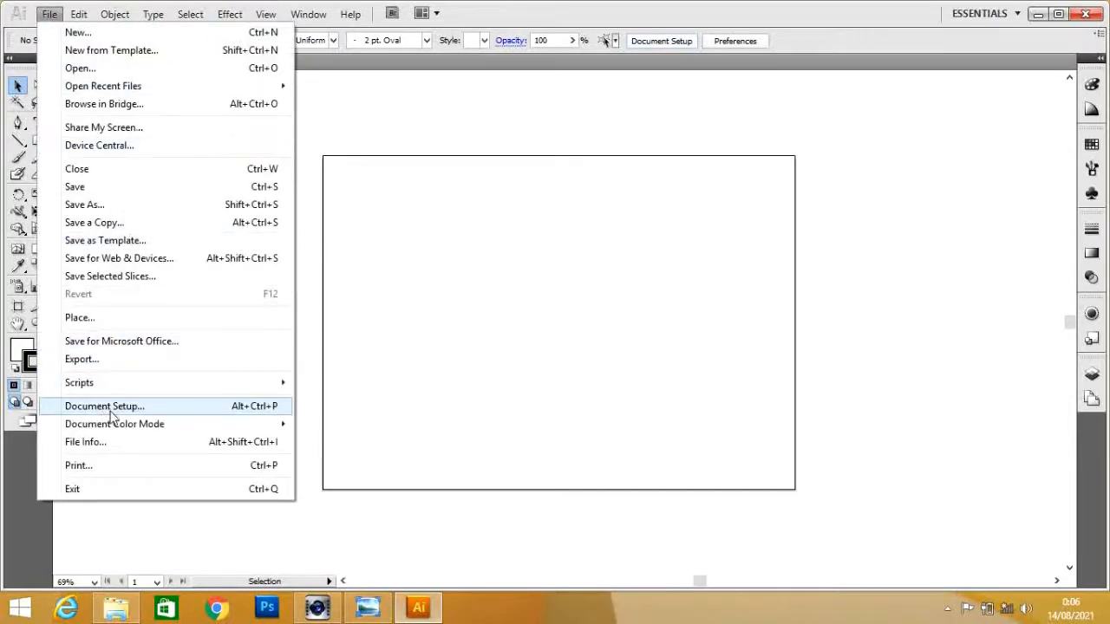
left_click(245, 407)
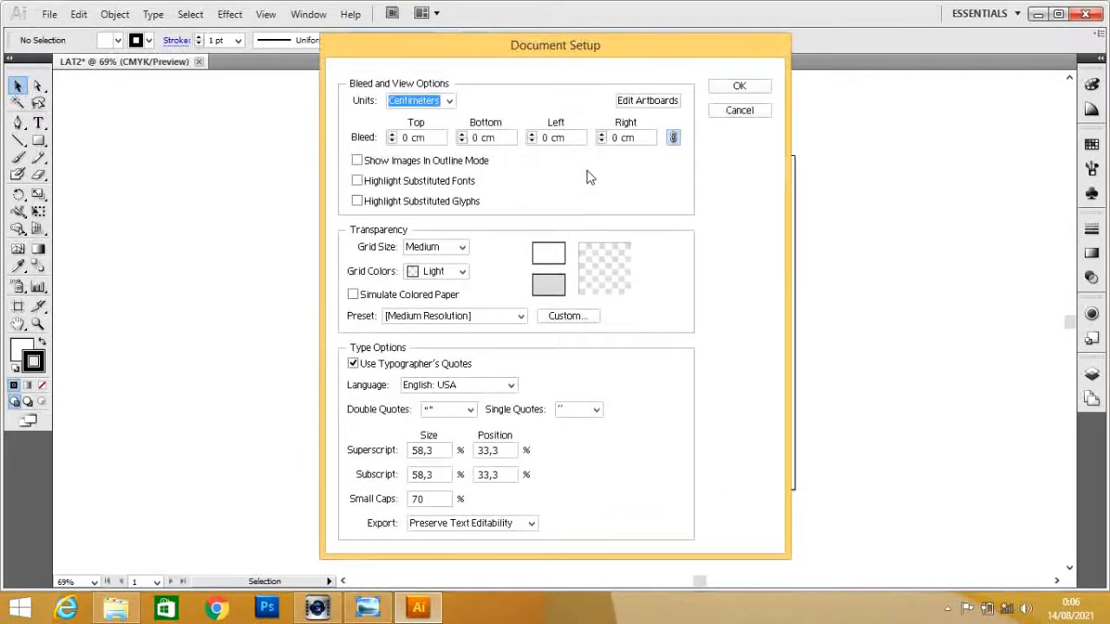
left_click(737, 113)
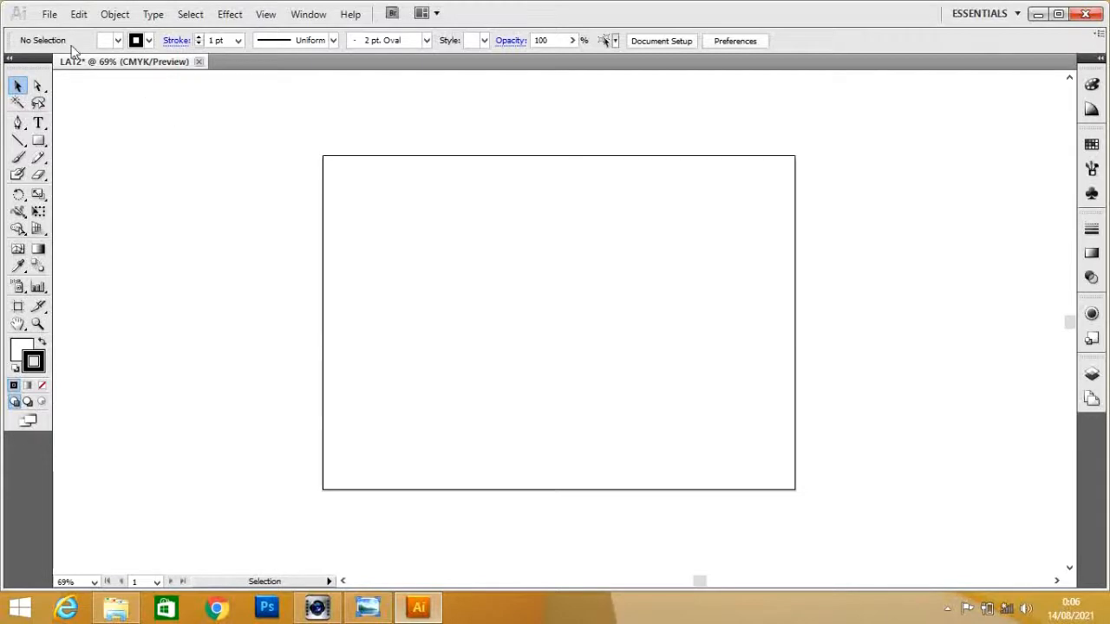
left_click(48, 14)
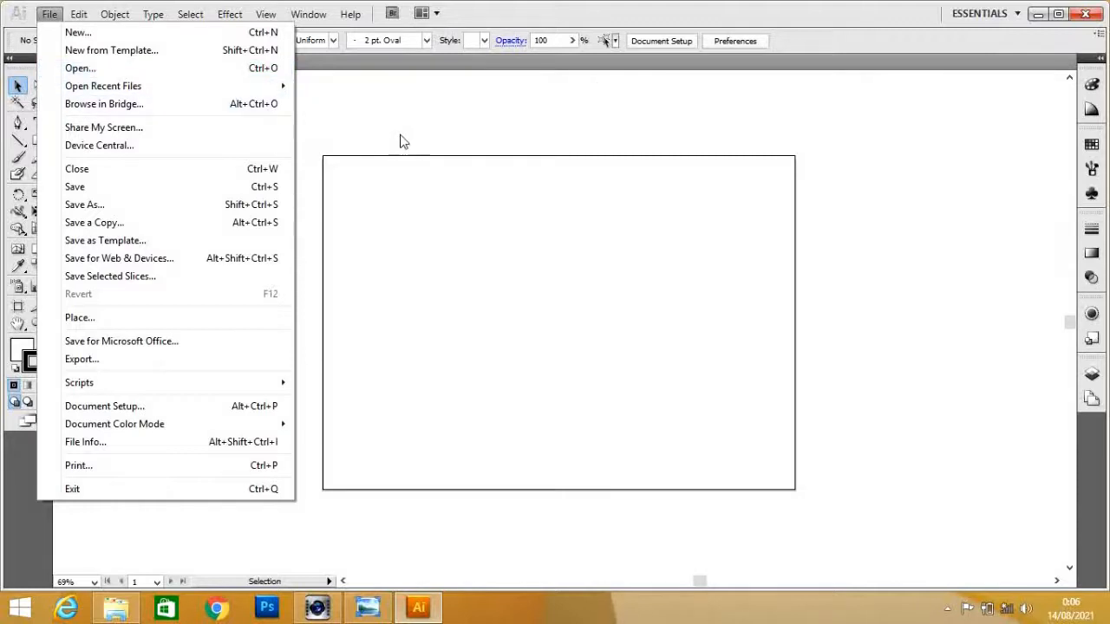
left_click(328, 87)
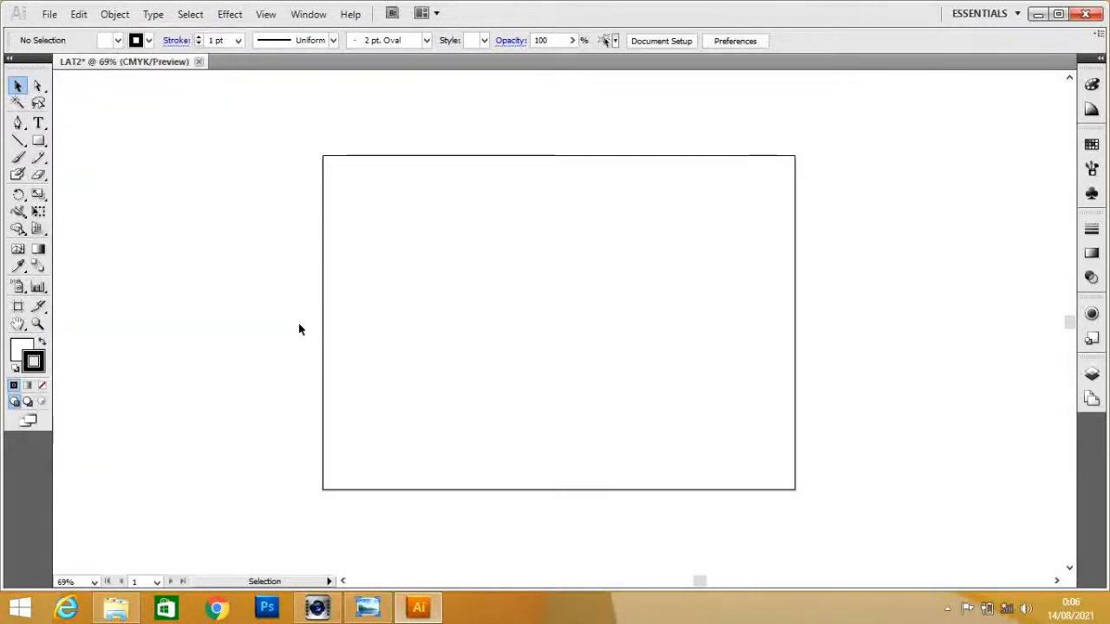
Step: View the L2A reference image in Windows Photo Viewer, and draw a circle about 16.8 cm in diameter on the Illustrator artboard
left_click(367, 607)
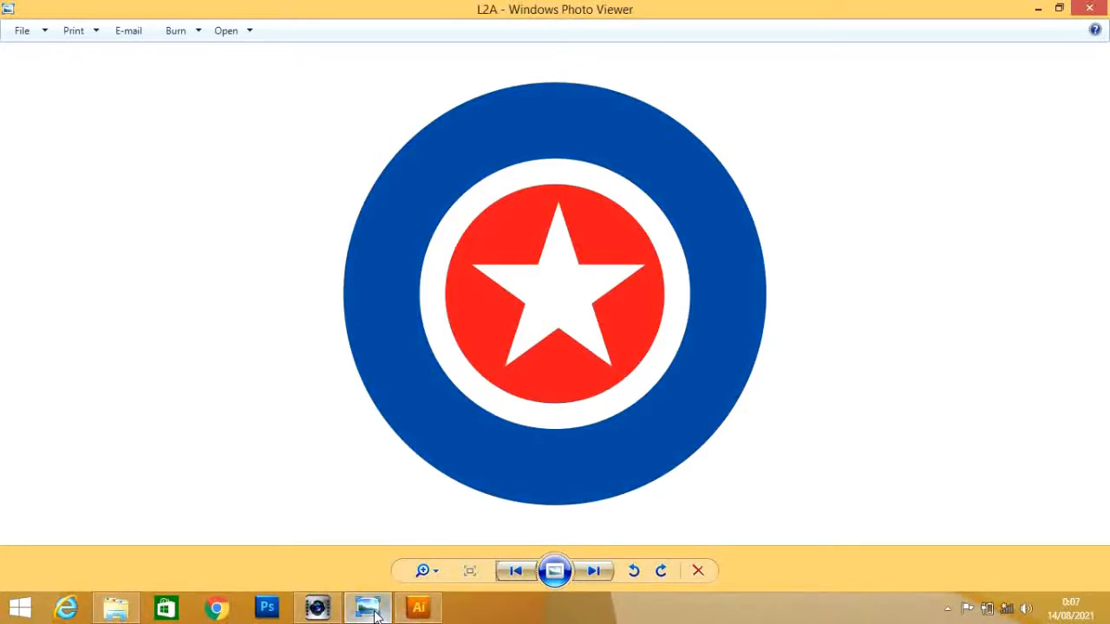
left_click(418, 607)
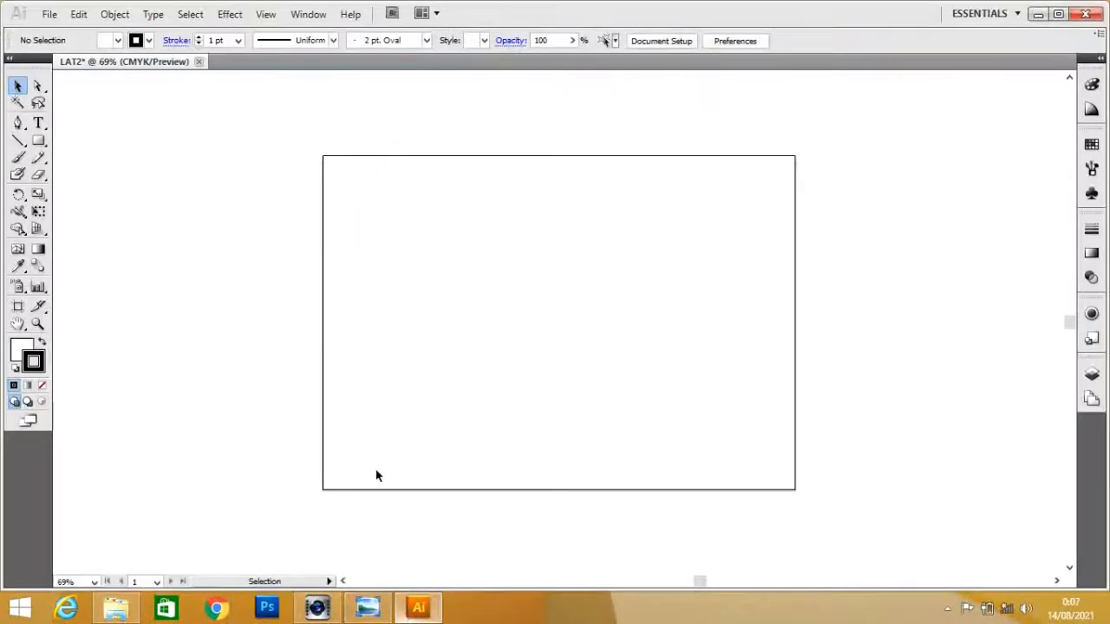
left_click(39, 144)
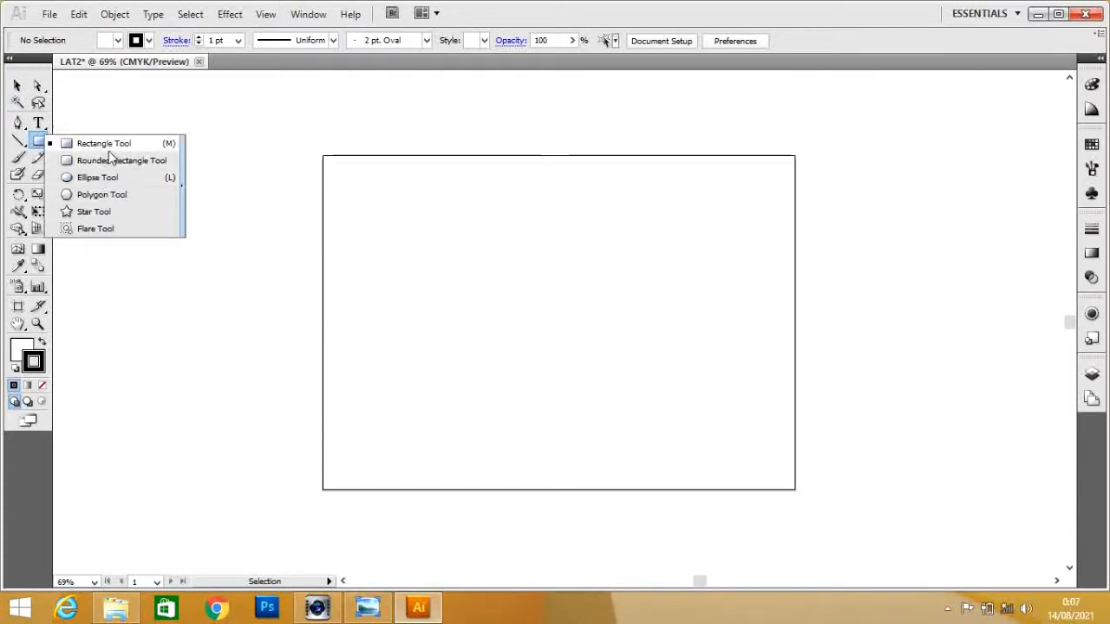
left_click(102, 178)
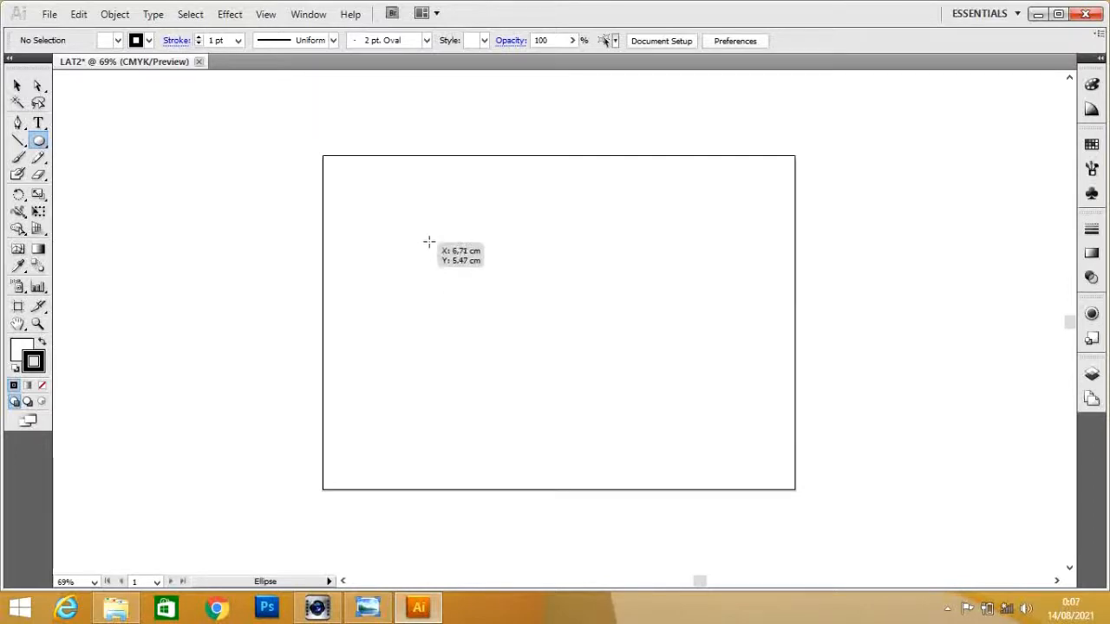
left_click_drag(425, 226, 693, 498)
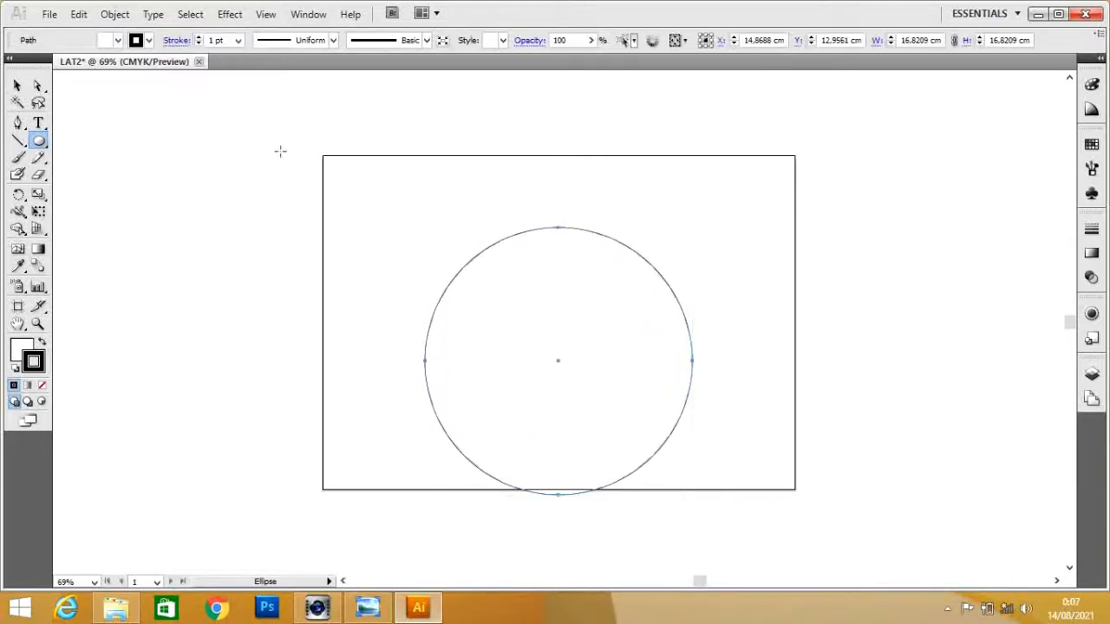
Step: Fill the circle with CMYK Green
left_click(118, 41)
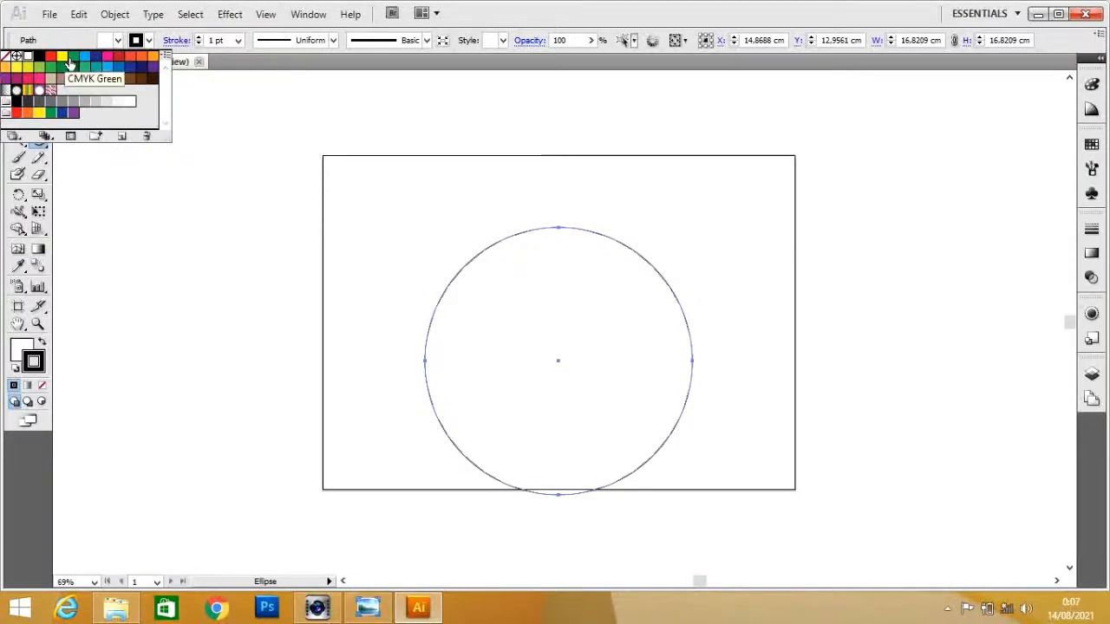
left_click(74, 59)
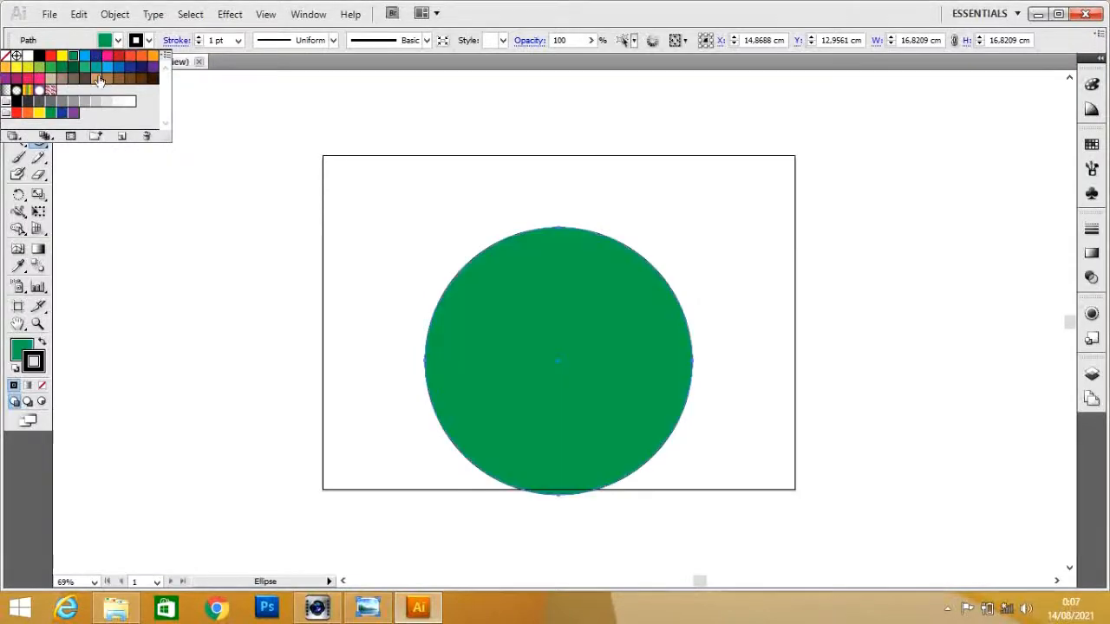
Step: Check the L2A reference image in Windows Photo Viewer, and change the Illustrator circle's fill to light cyan-blue
left_click(367, 606)
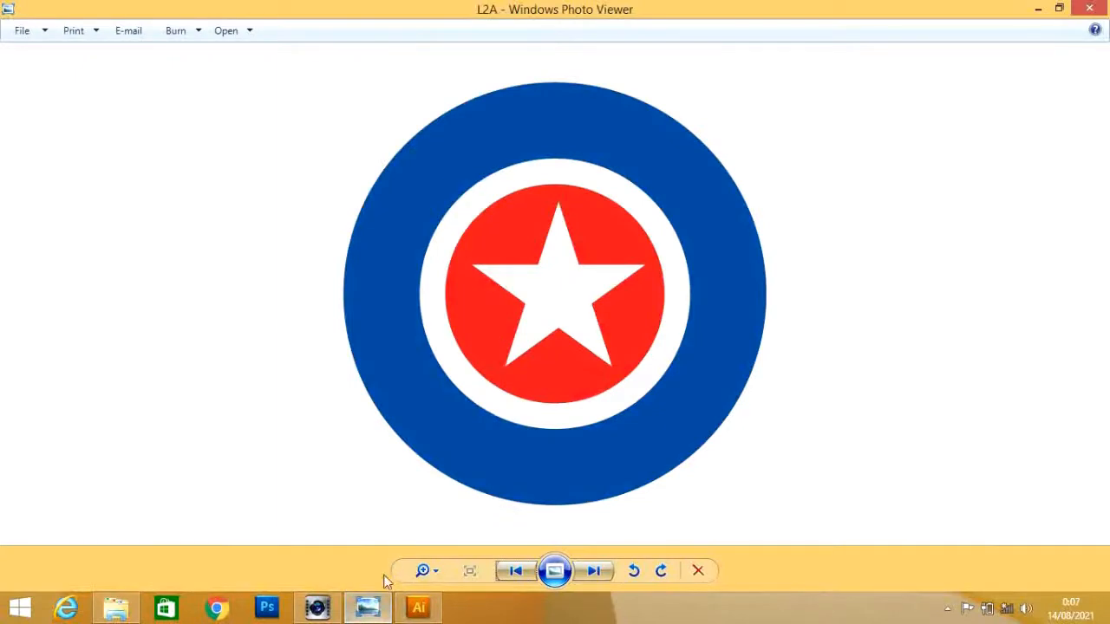
left_click(419, 607)
left_click(118, 43)
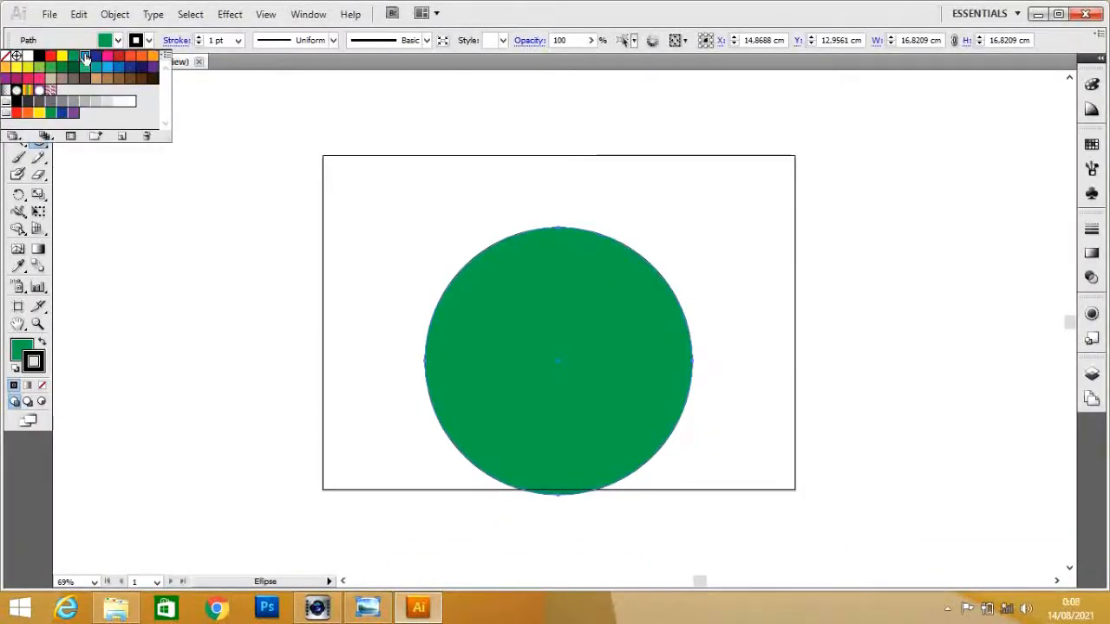
left_click(85, 57)
left_click(117, 44)
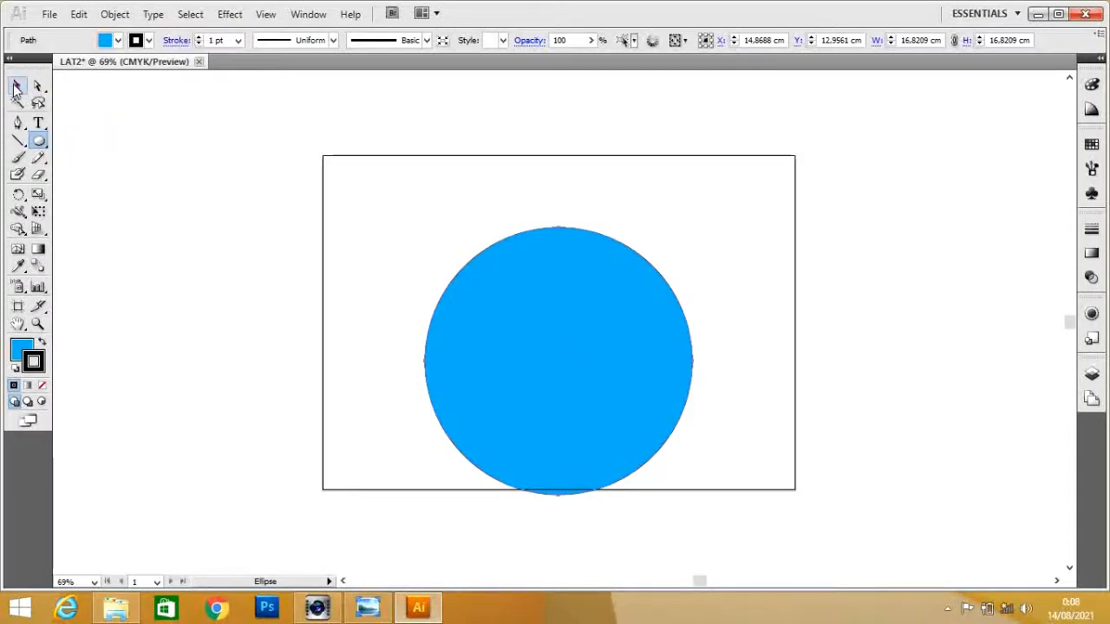
Step: Move the blue circle up so it lies fully inside the artboard, and compare it with the L2A reference image
left_click(18, 87)
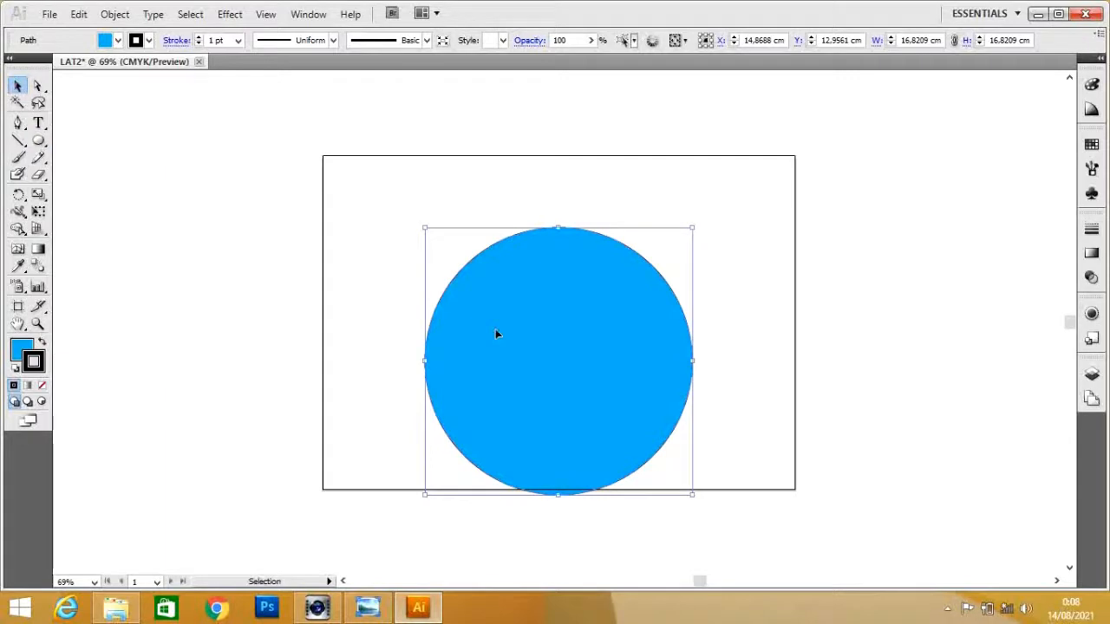
left_click_drag(547, 345, 550, 261)
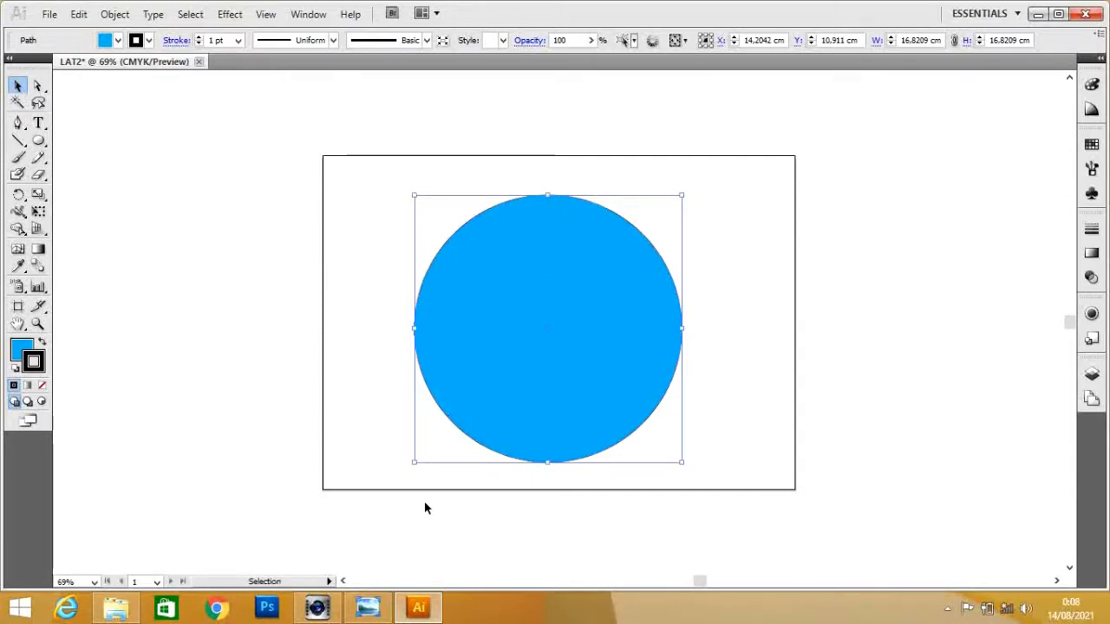
left_click(371, 608)
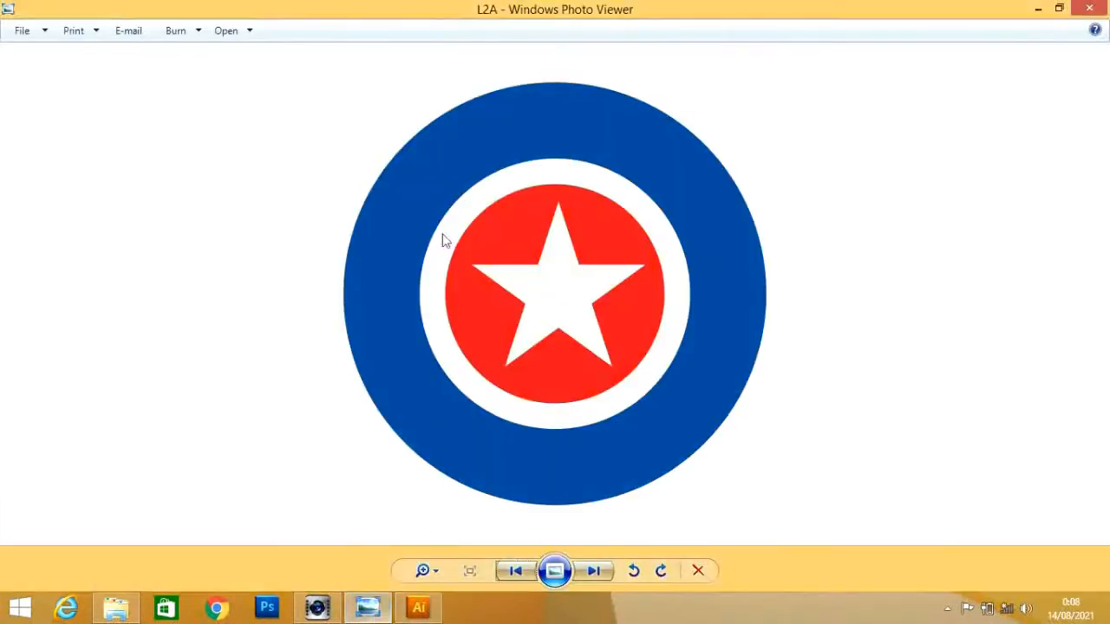
mouse_move(379, 615)
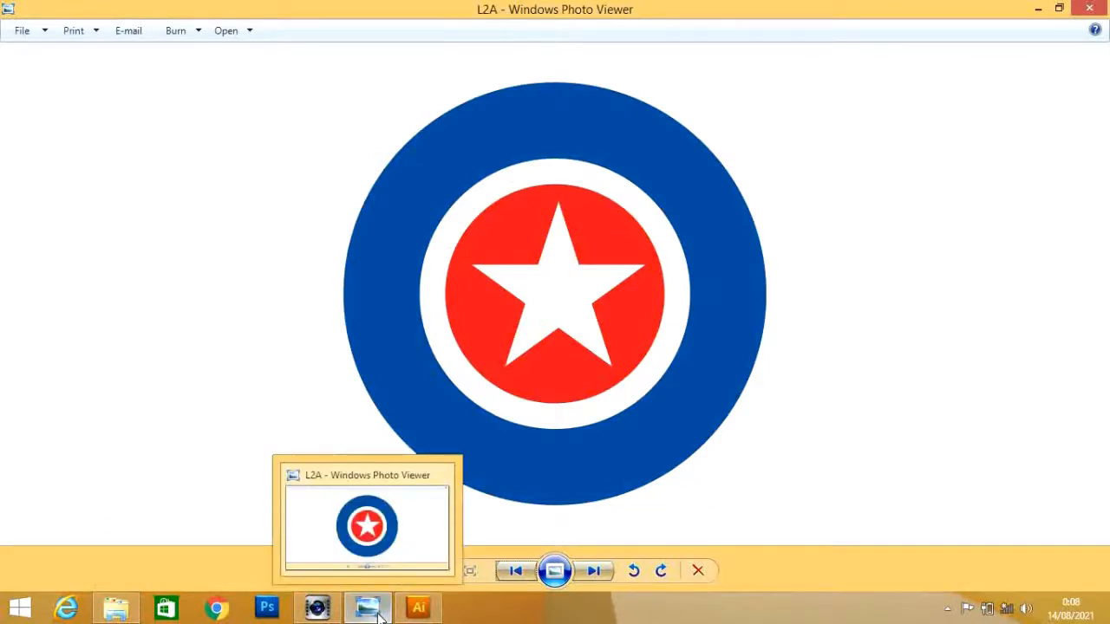
left_click(417, 609)
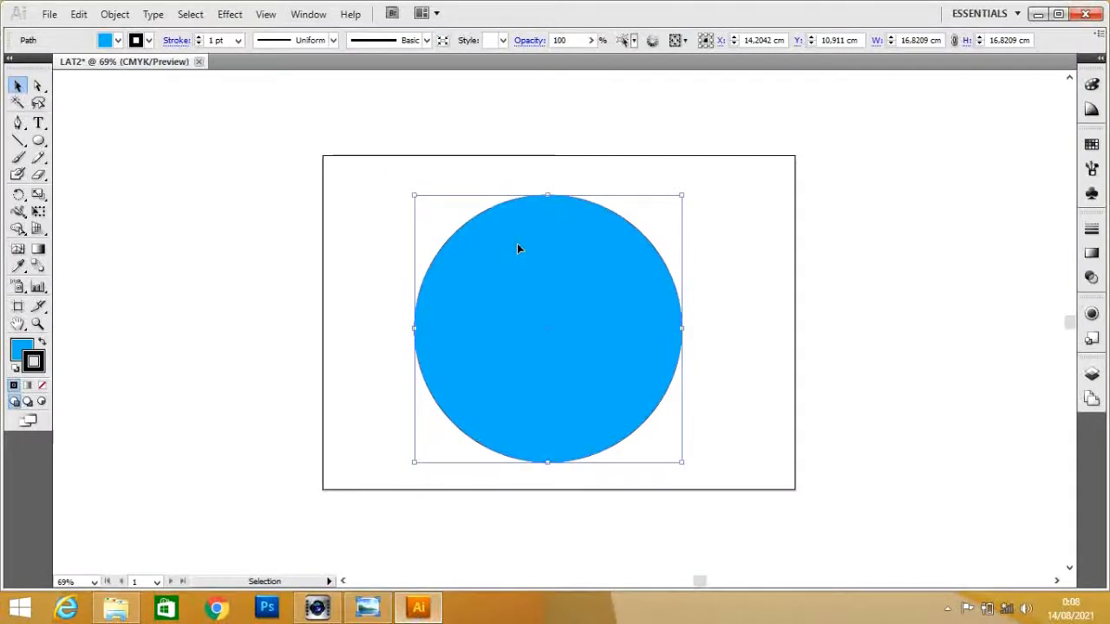
Step: Copy the blue circle and paste the duplicate in front, exactly over the original
left_click(111, 16)
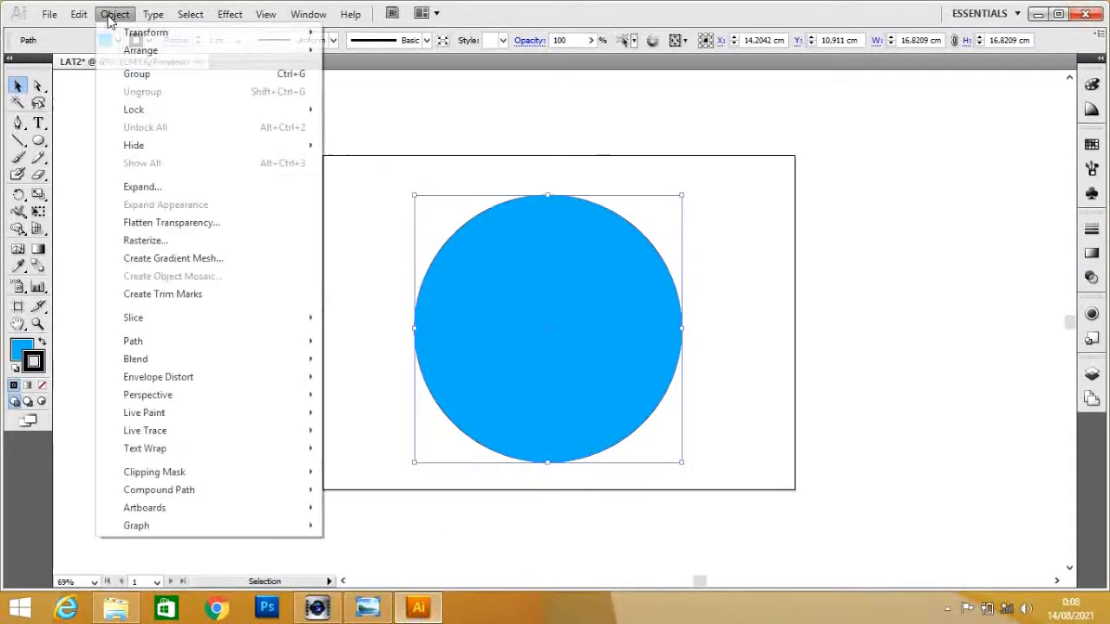
left_click(111, 17)
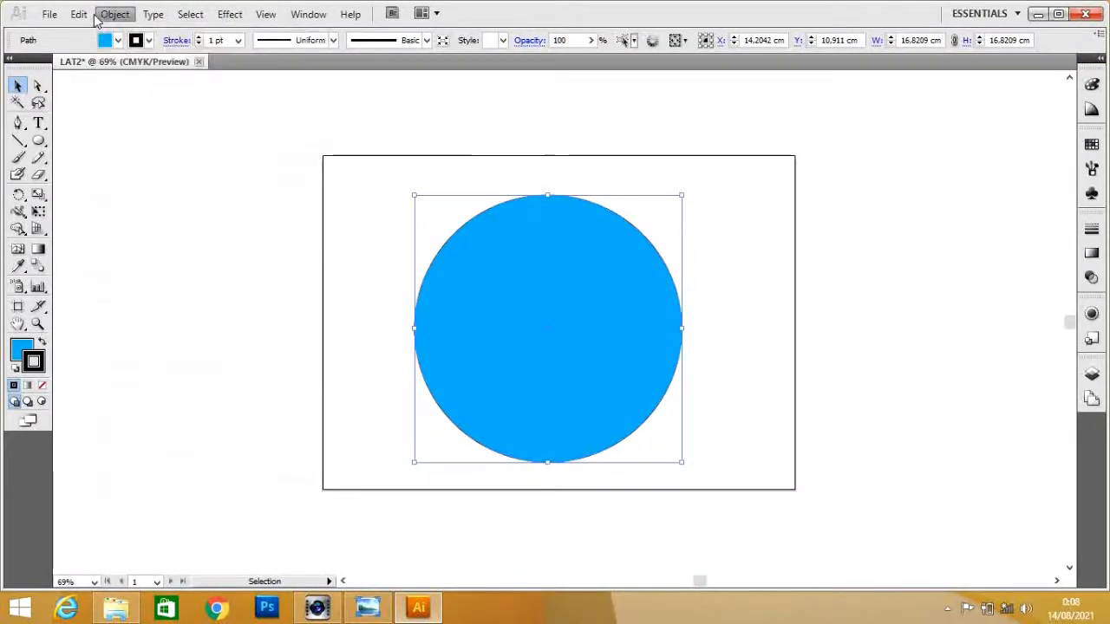
left_click(79, 15)
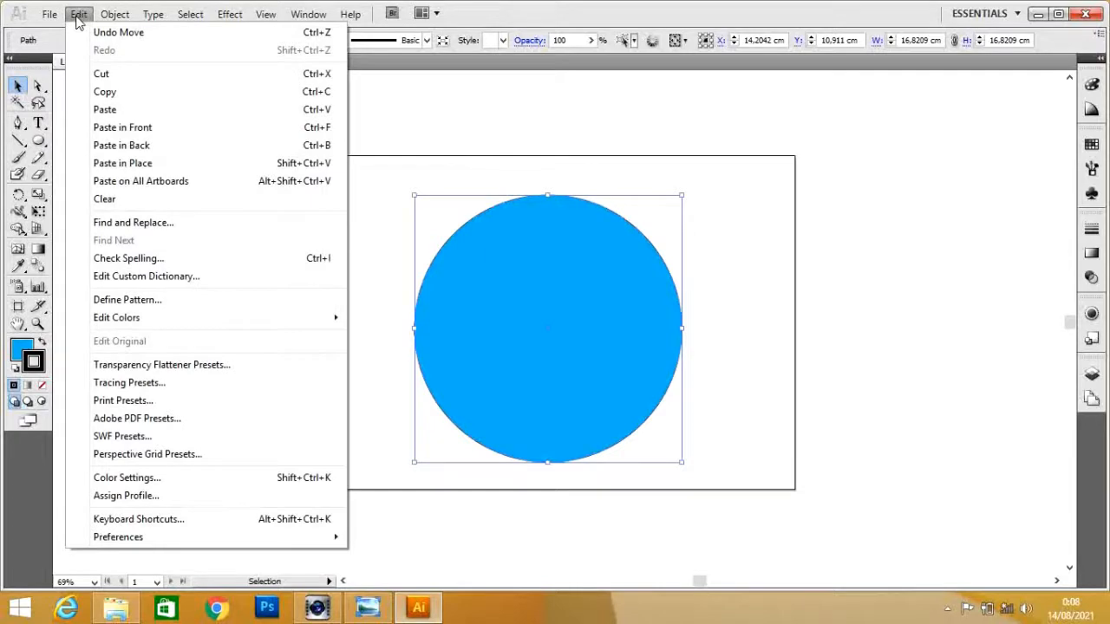
left_click(113, 94)
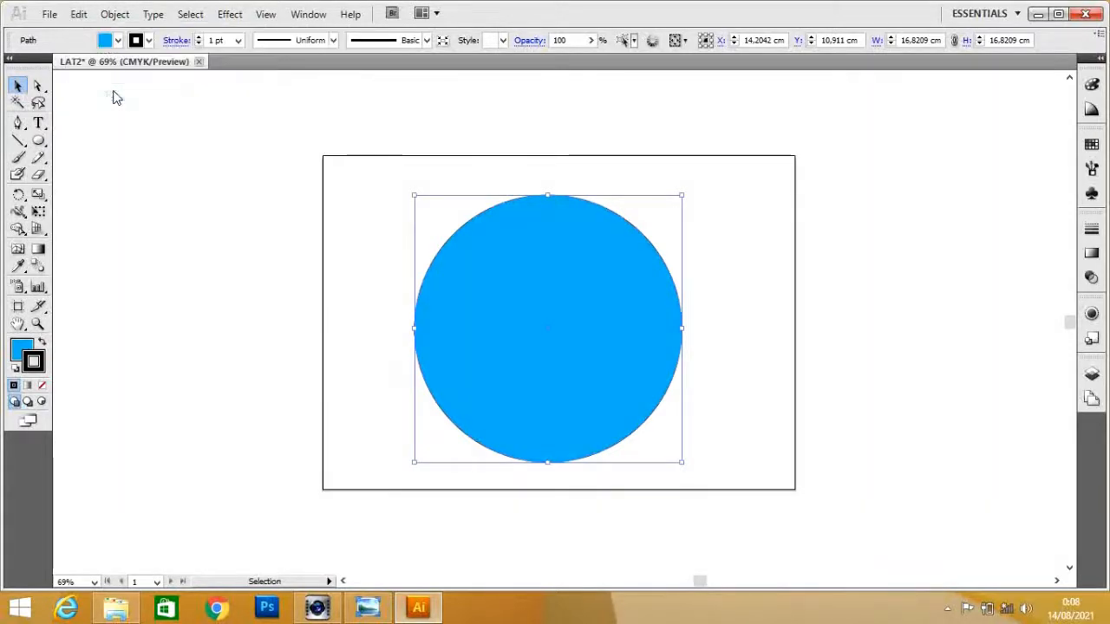
left_click(78, 15)
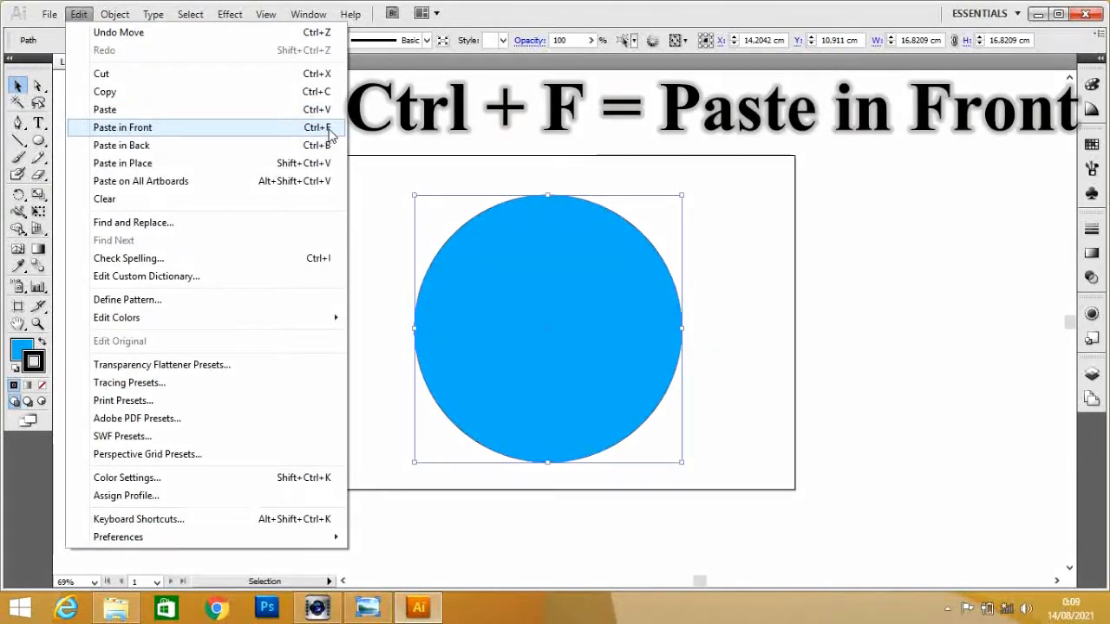
left_click(159, 130)
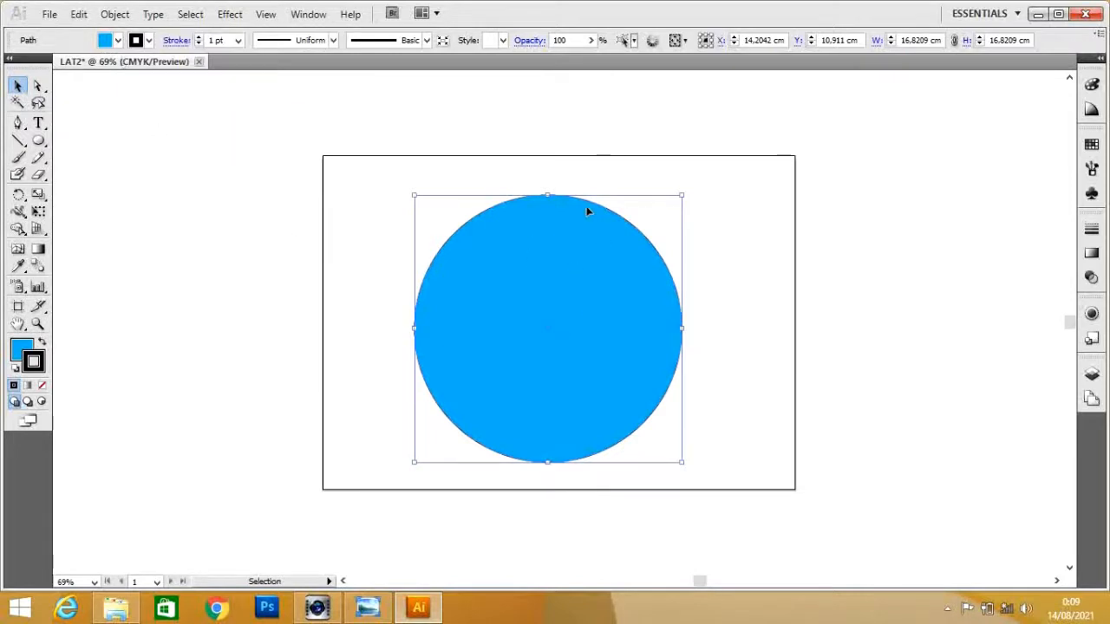
Step: Fill the duplicate circle with white and scale it about its center to about 10.8 cm in diameter
left_click(118, 40)
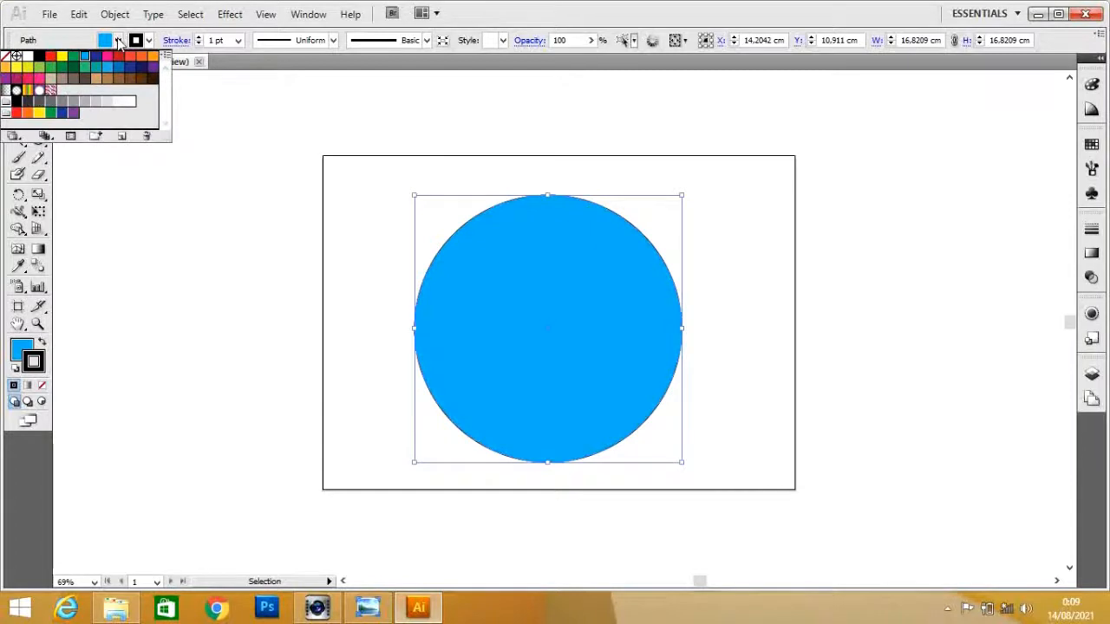
left_click(26, 57)
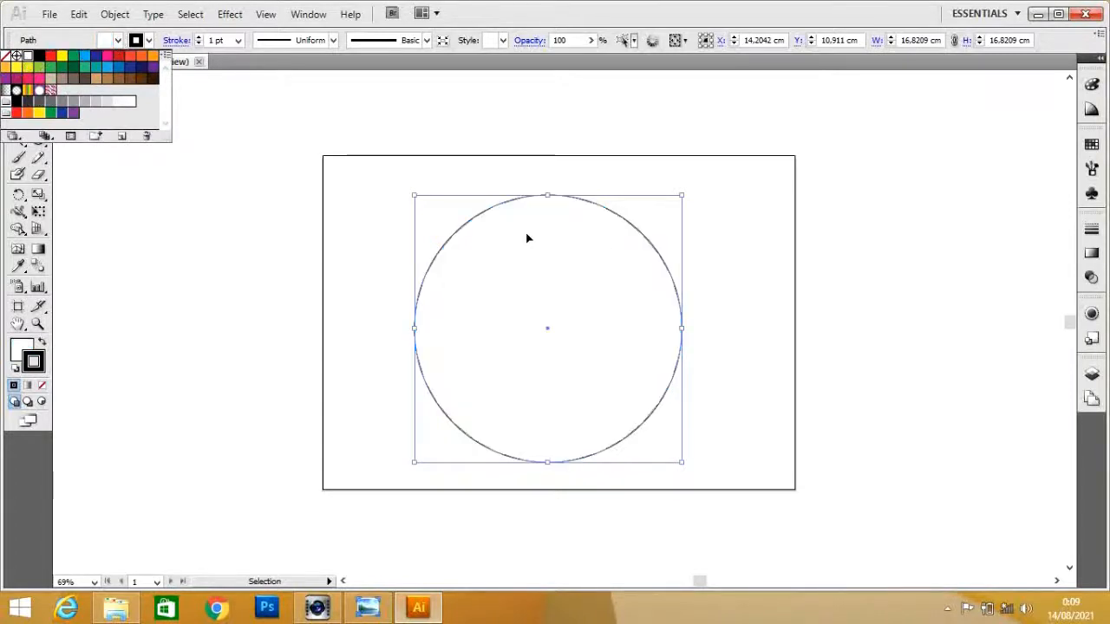
left_click(116, 41)
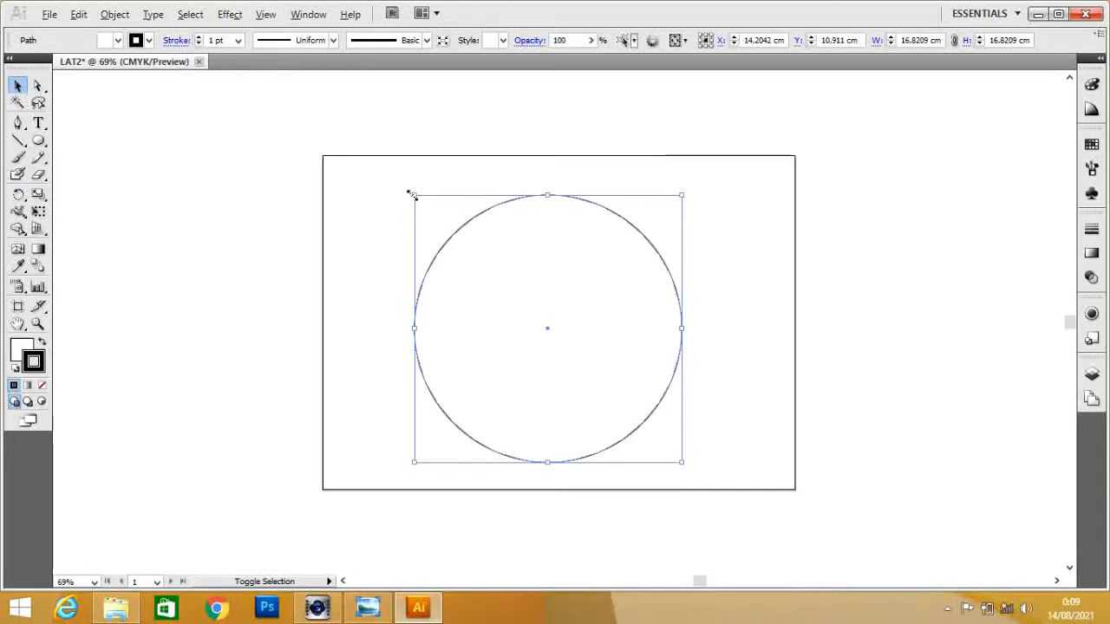
left_click_drag(413, 194, 446, 240)
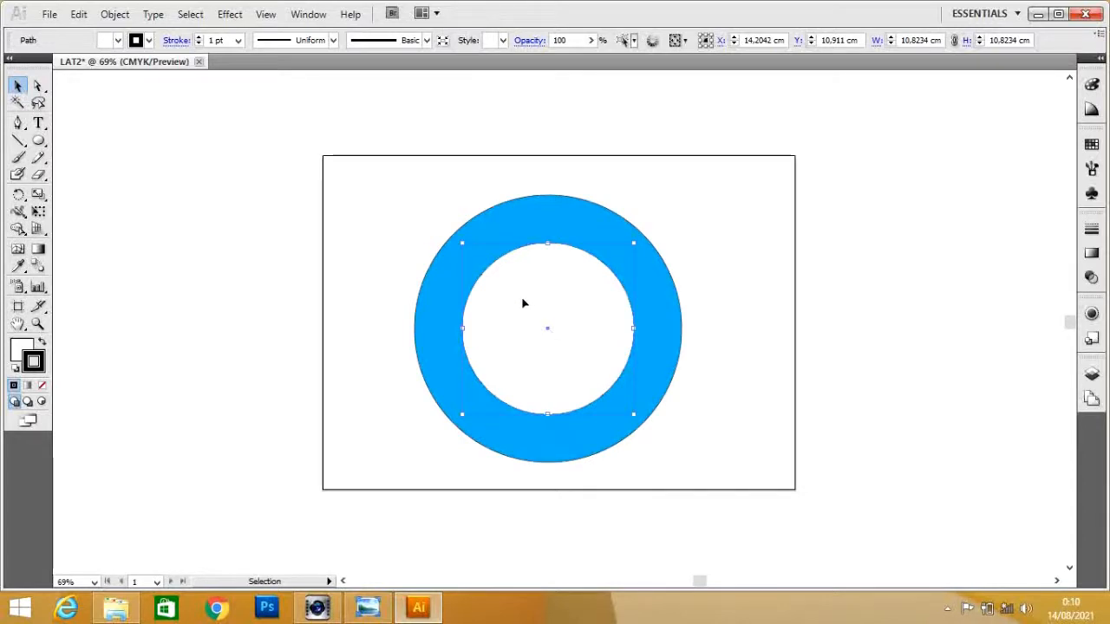
Step: Copy the white circle and paste the duplicate in front, exactly over it
left_click(79, 16)
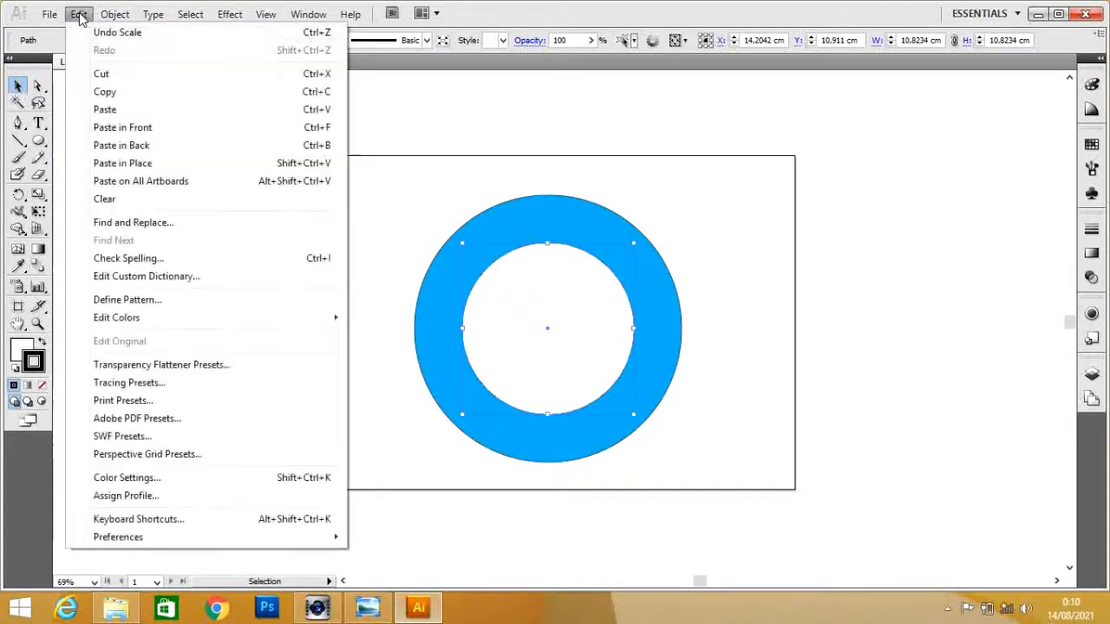
left_click(111, 94)
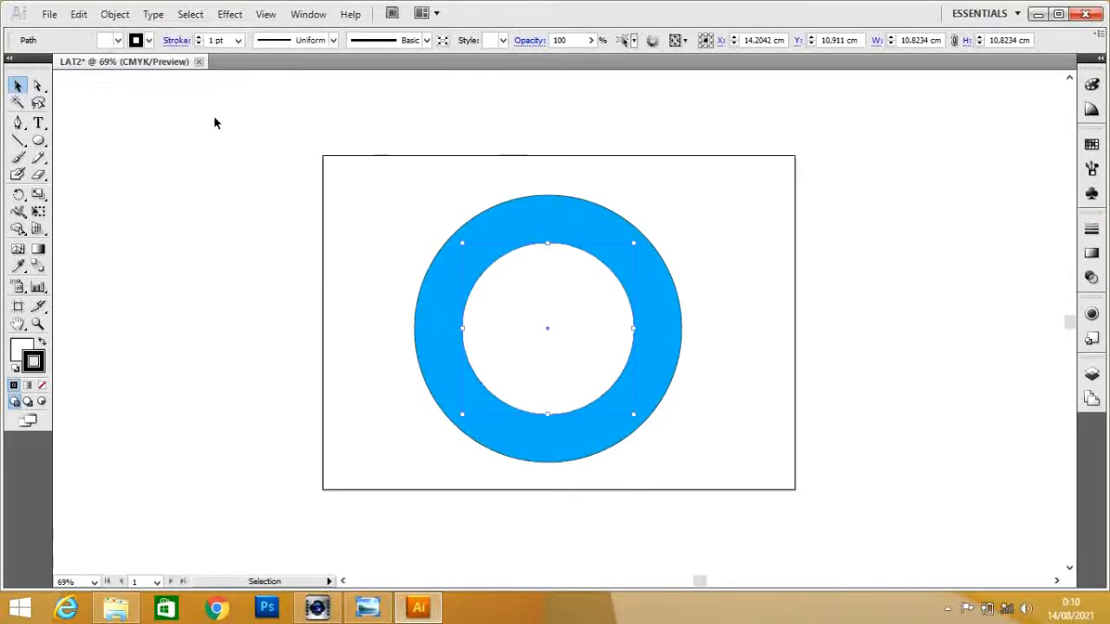
left_click(79, 16)
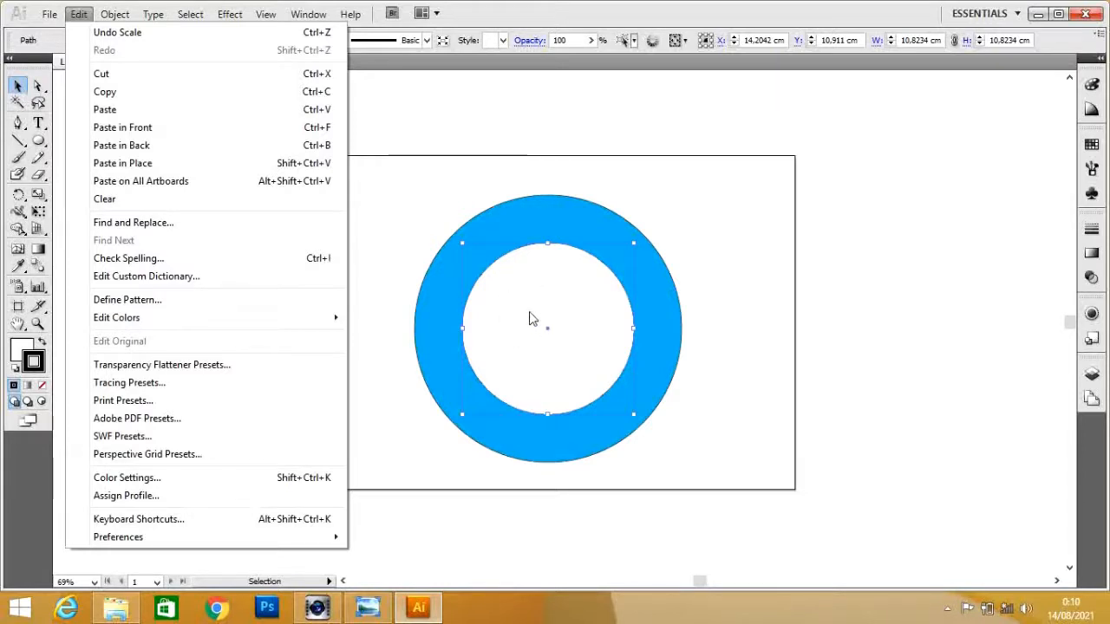
left_click(147, 130)
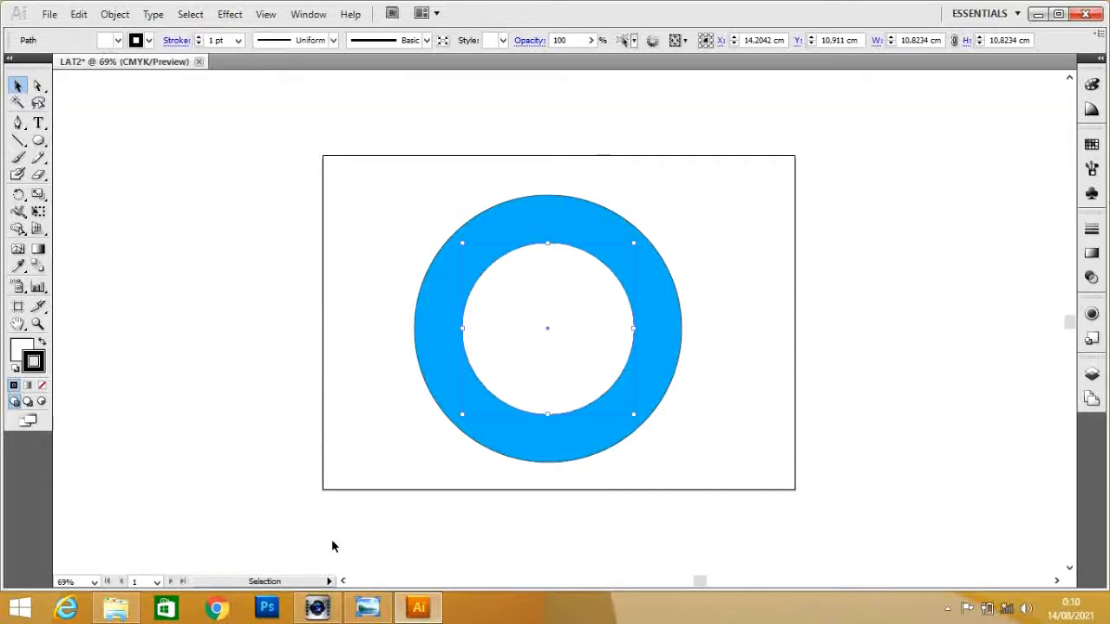
Step: Following the L2A reference, fill the duplicated white circle with red and scale it about its center to about 7.1 cm in diameter
left_click(368, 607)
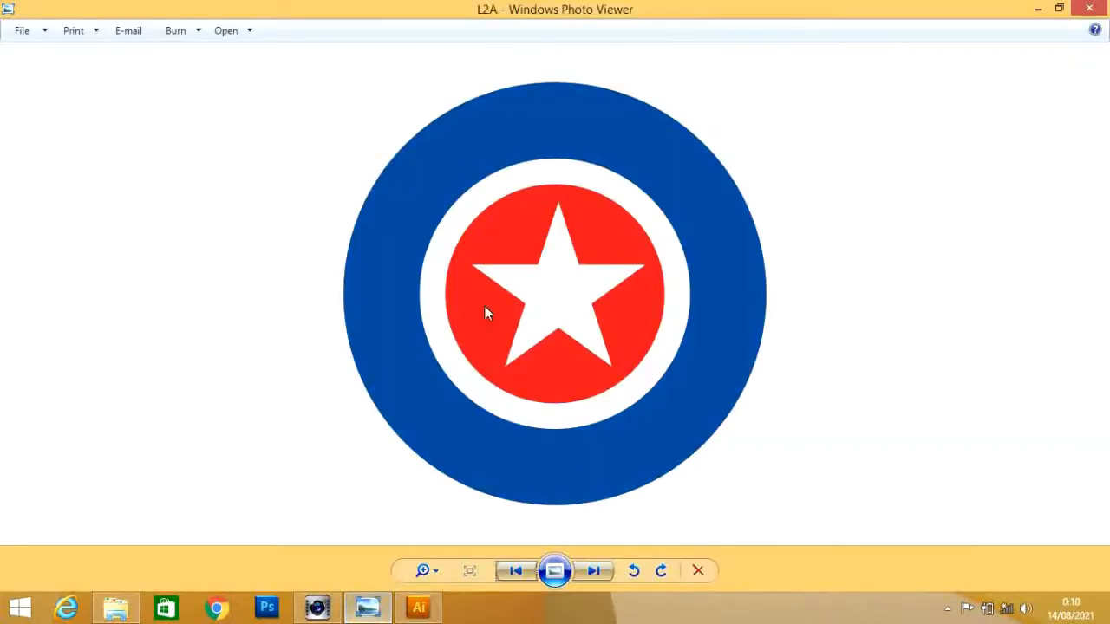
left_click(360, 612)
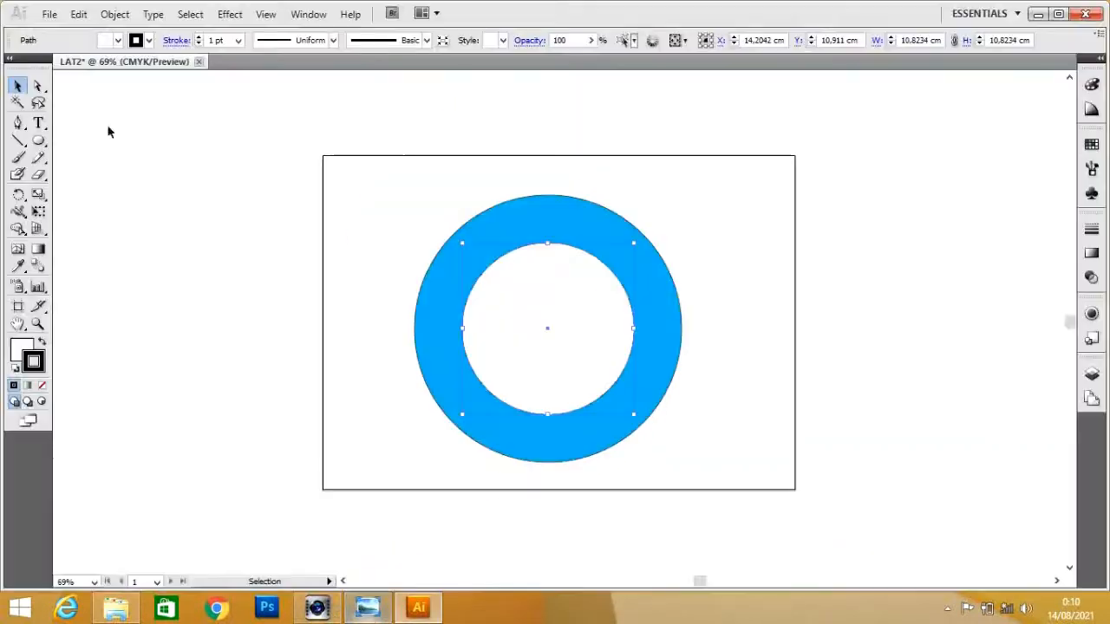
left_click(109, 41)
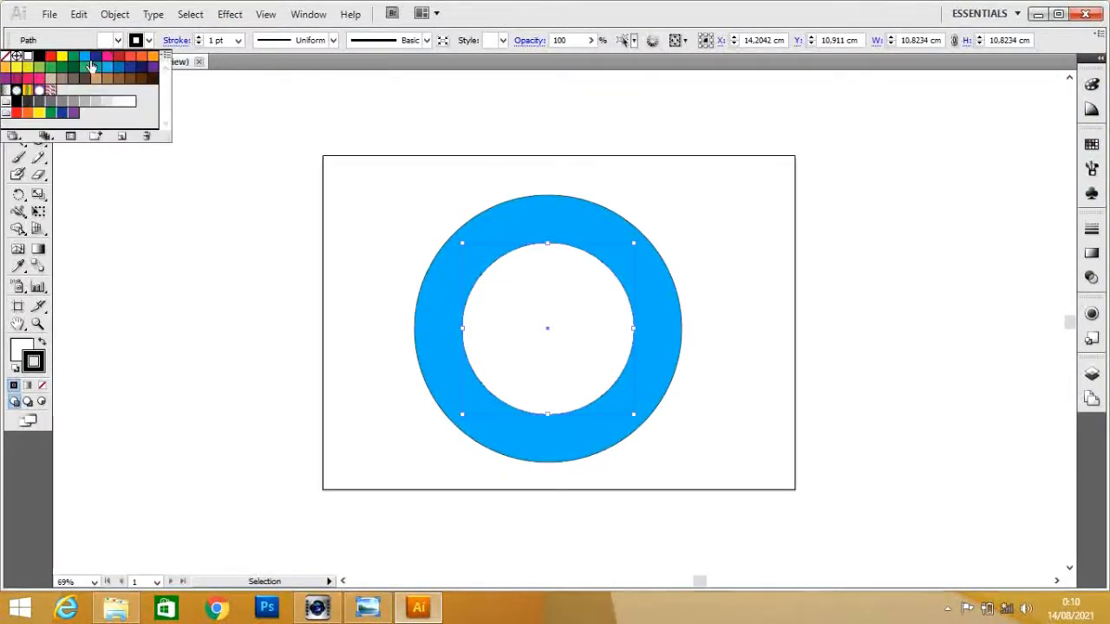
left_click(51, 56)
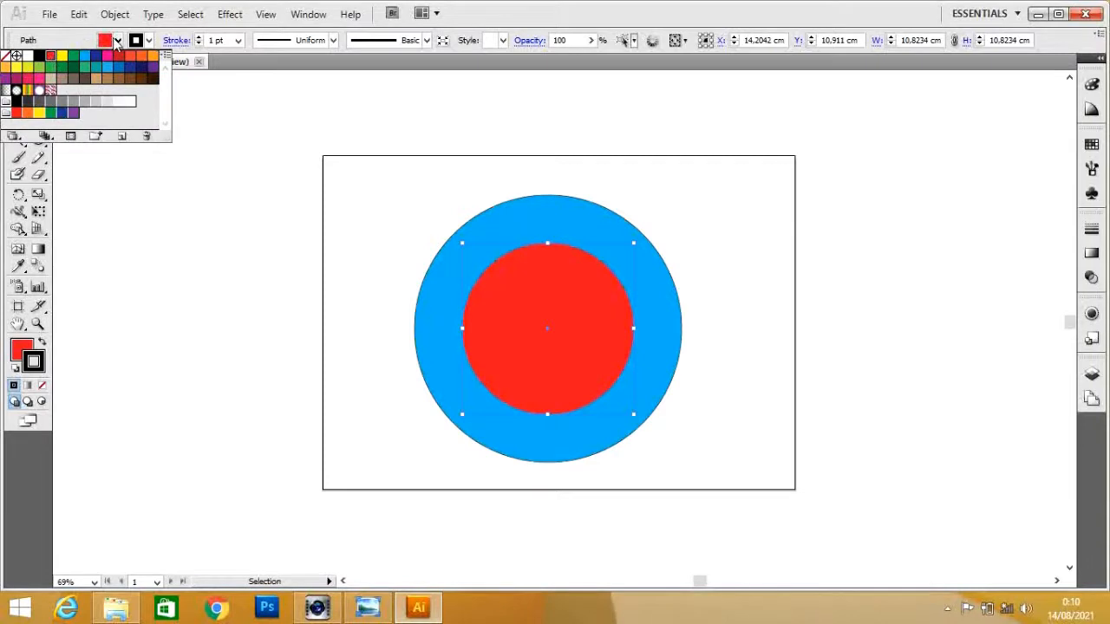
left_click(115, 40)
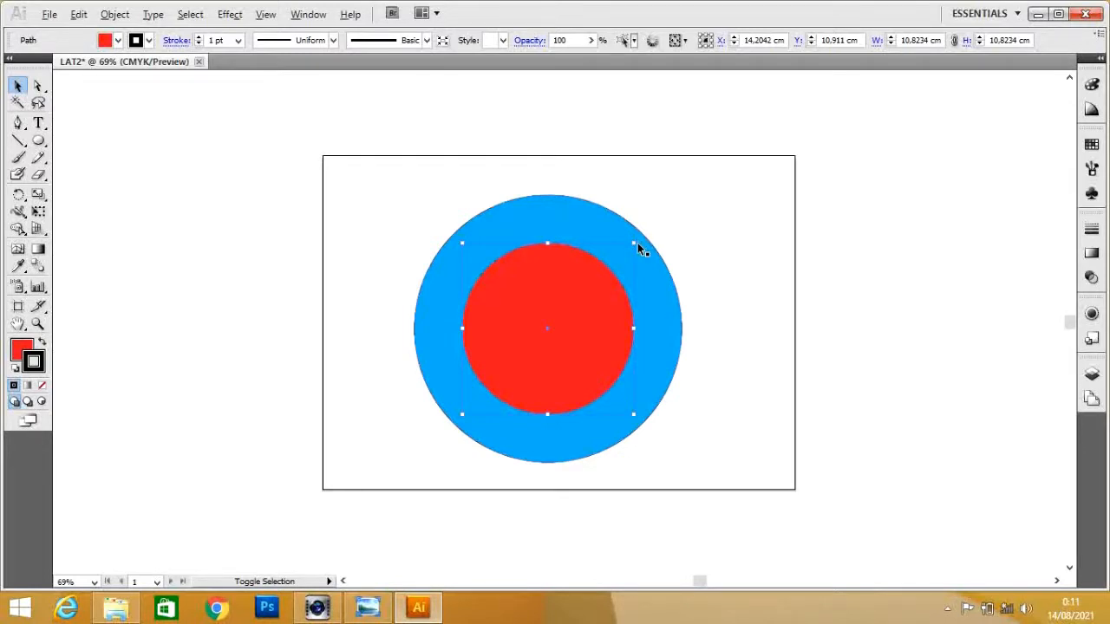
left_click_drag(633, 245, 605, 273)
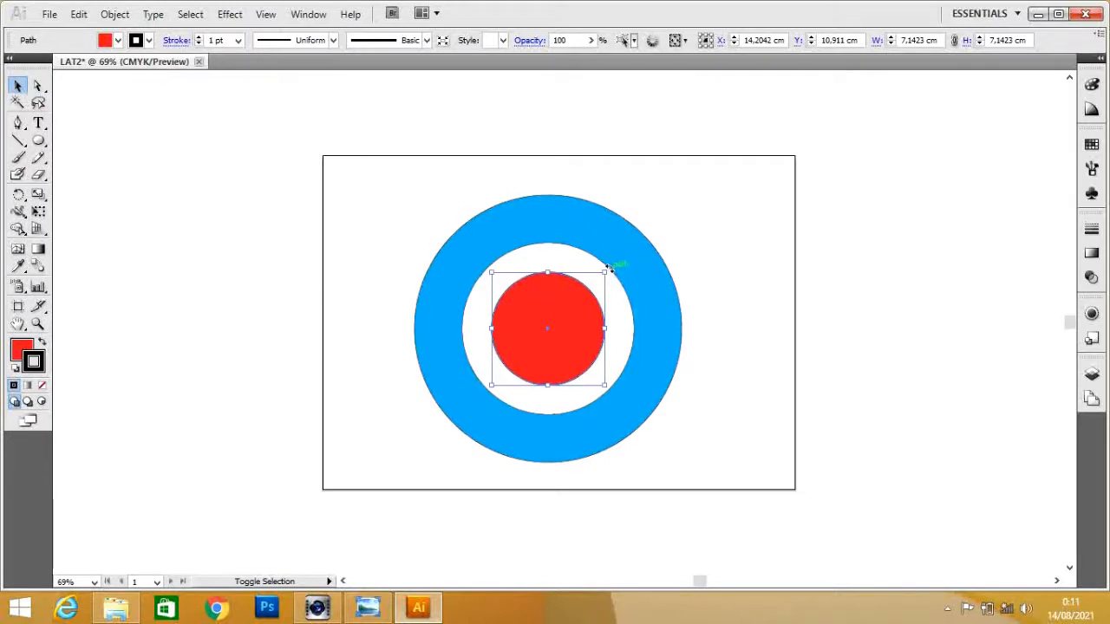
left_click(703, 275)
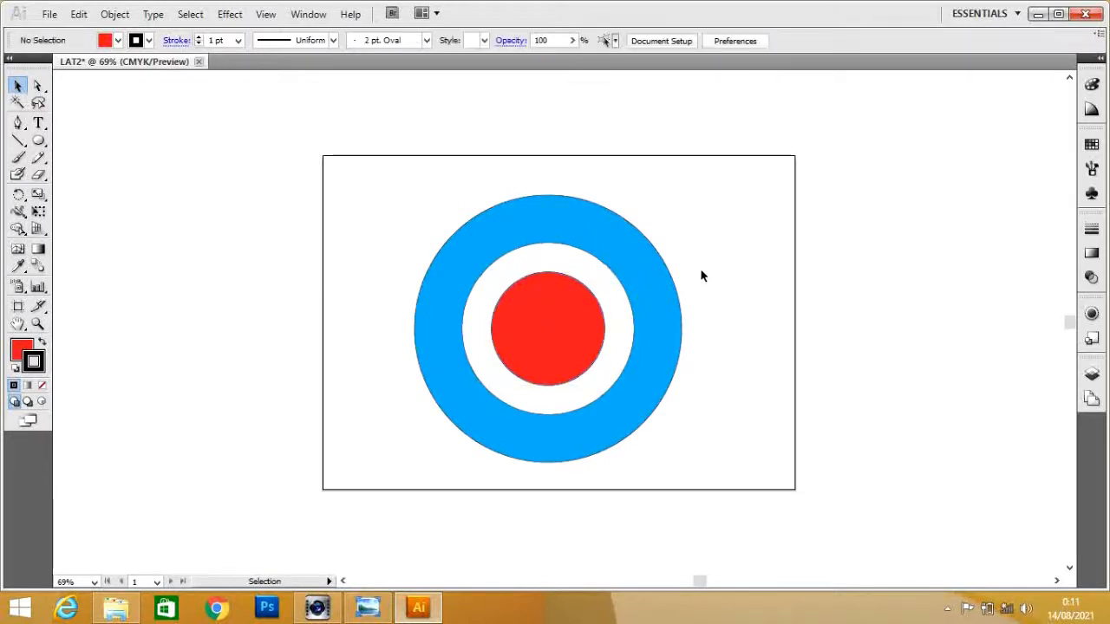
Step: Check the reference image, and draw a five-pointed star about 5.1 cm wide near the artboard's right edge with the Star tool
left_click(375, 611)
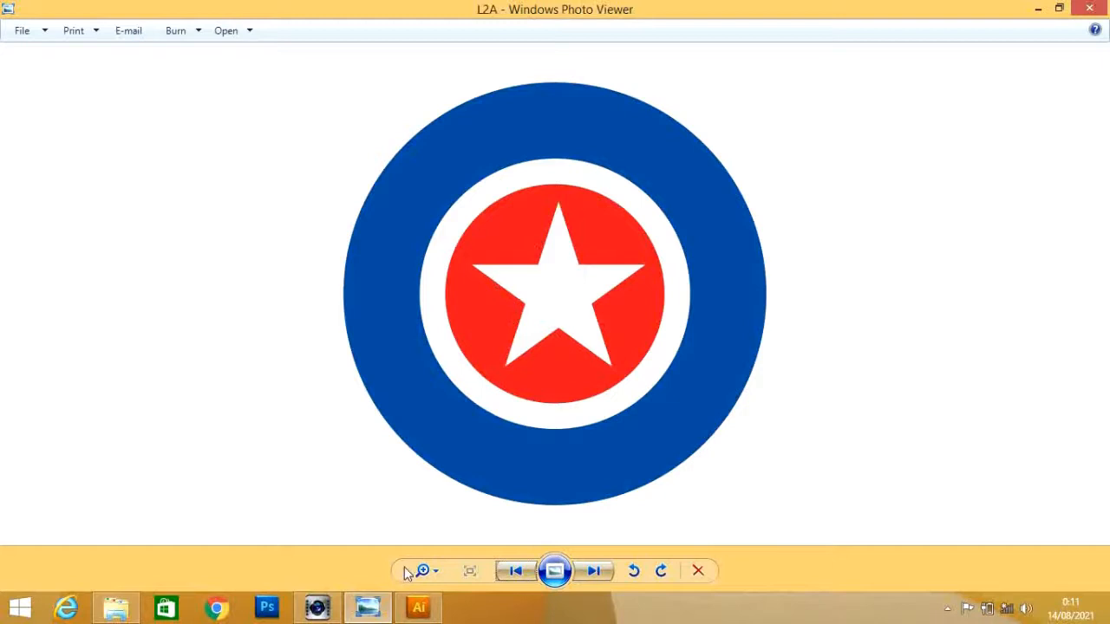
left_click(369, 611)
left_click(40, 142)
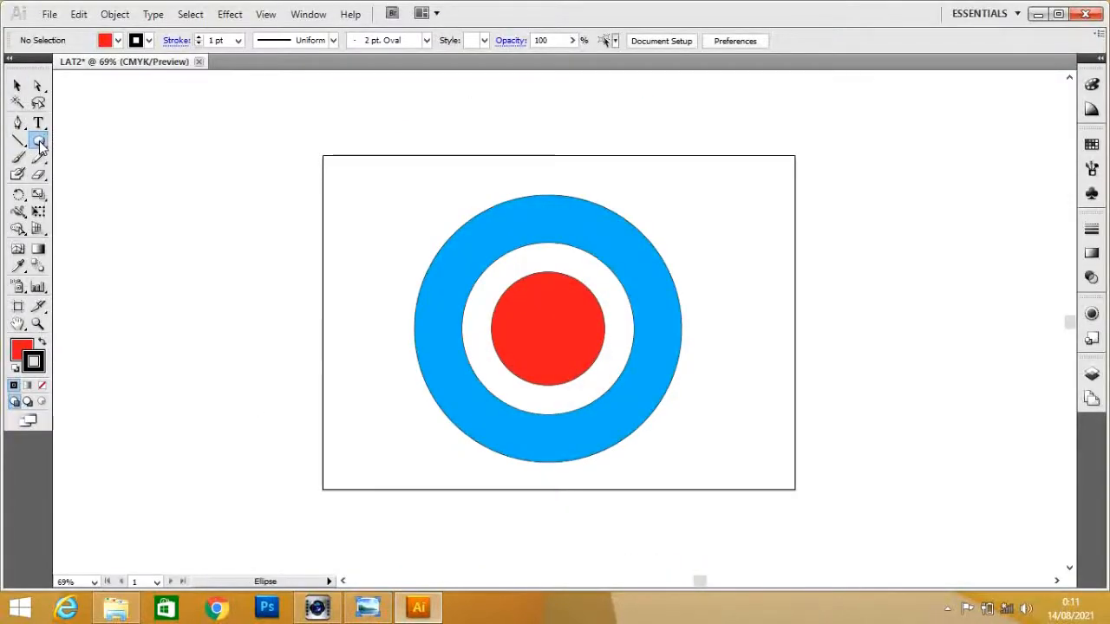
left_click(39, 142)
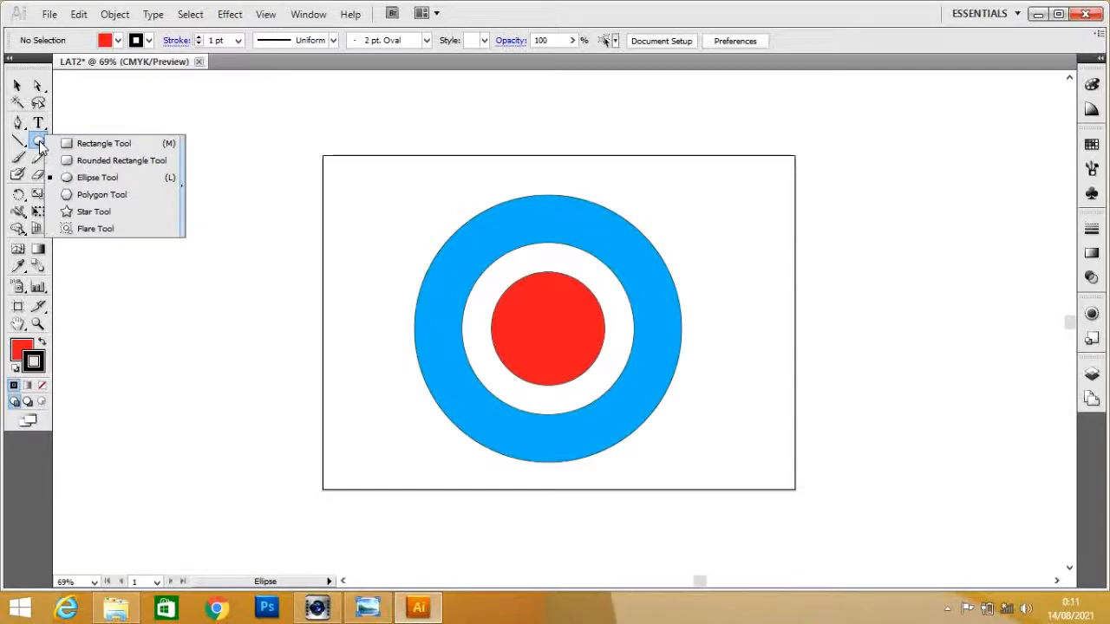
left_click(101, 214)
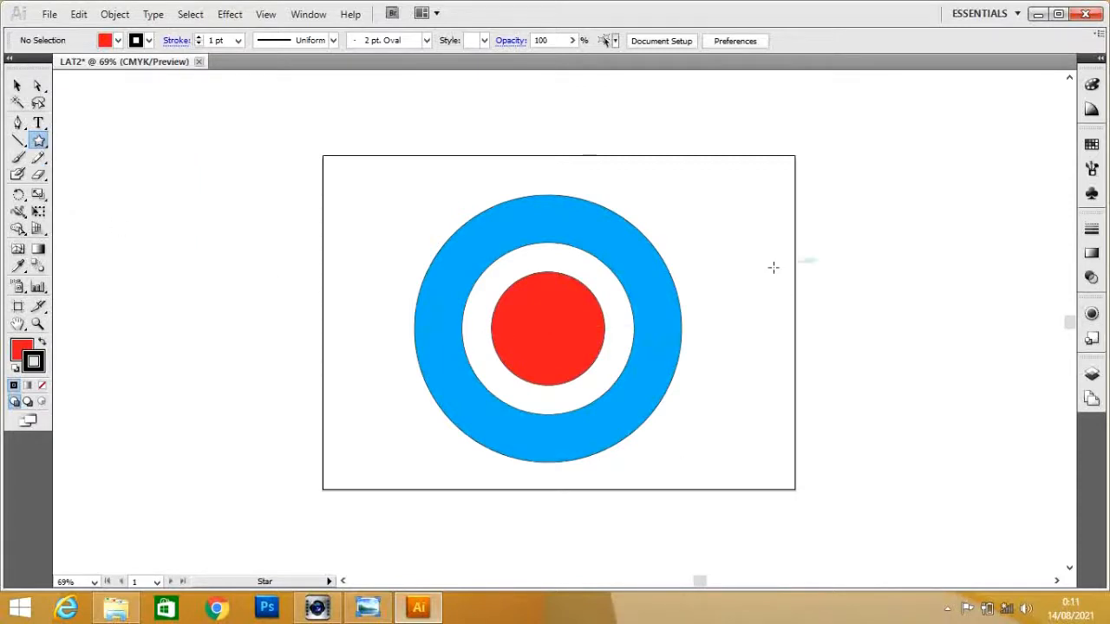
left_click_drag(768, 255, 797, 286)
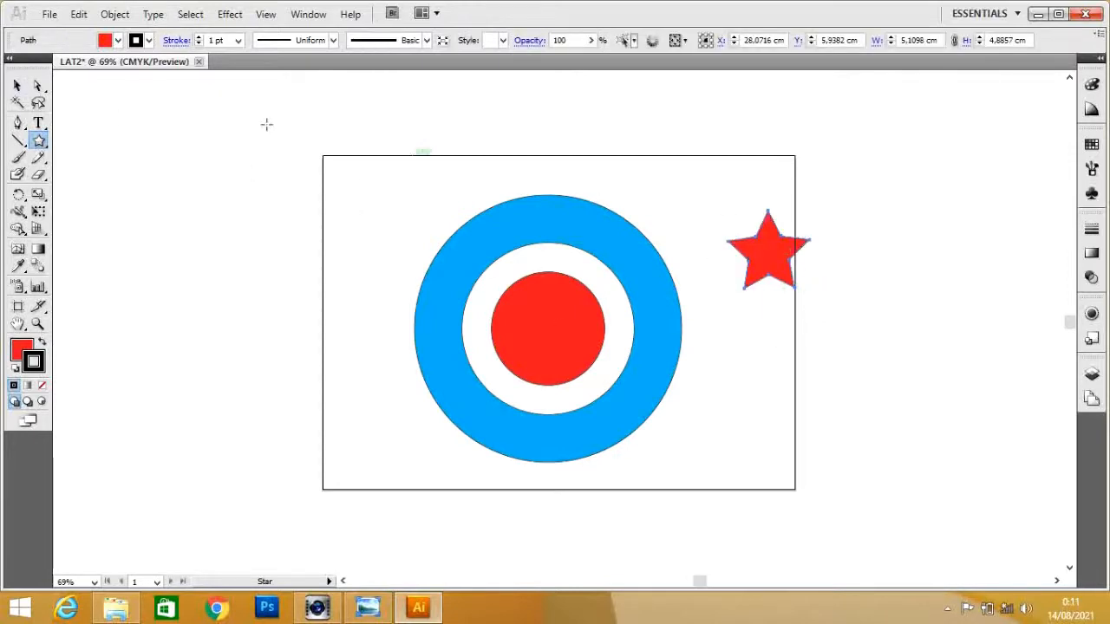
left_click(17, 87)
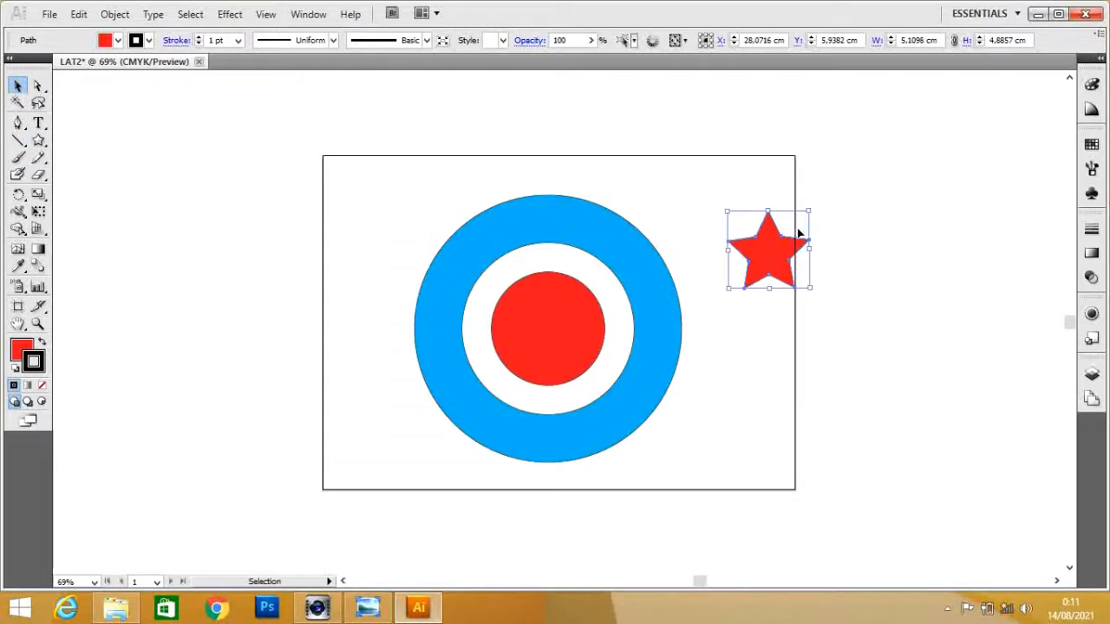
Step: Rotate the star slightly, move it up near the artboard's upper right corner, and check the L2A reference image
left_click_drag(815, 206, 815, 214)
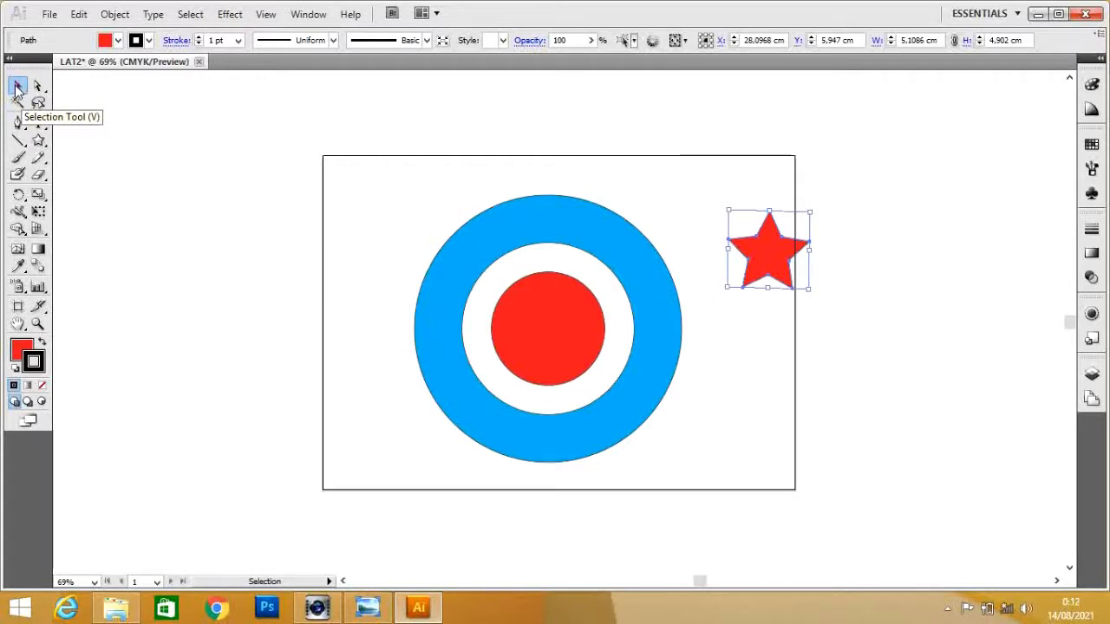
mouse_move(769, 249)
left_mouse_down()
mouse_move(554, 314)
mouse_move(754, 253)
left_mouse_up()
left_click(367, 607)
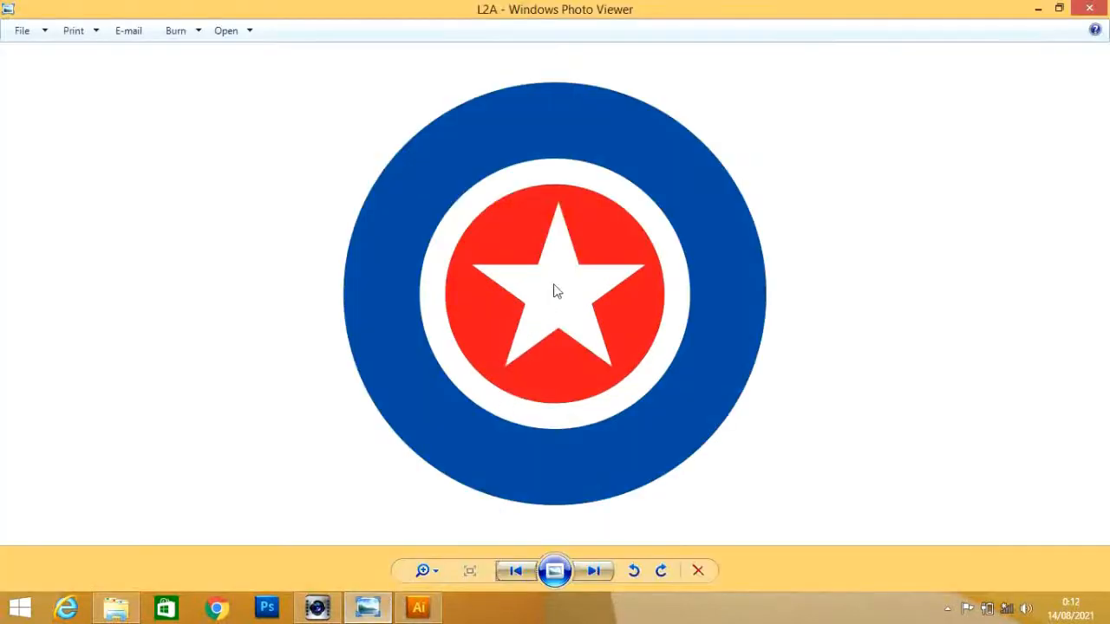
left_click(418, 607)
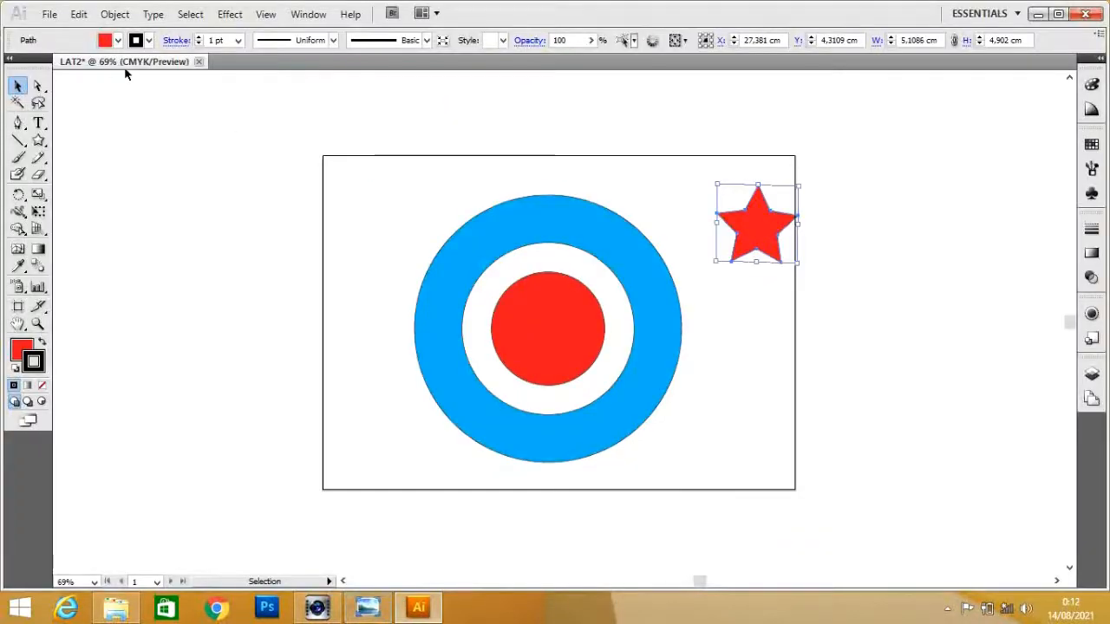
Step: Fill the star with white and place it in the middle of the red circle, comparing the result with the L2A reference
left_click(117, 40)
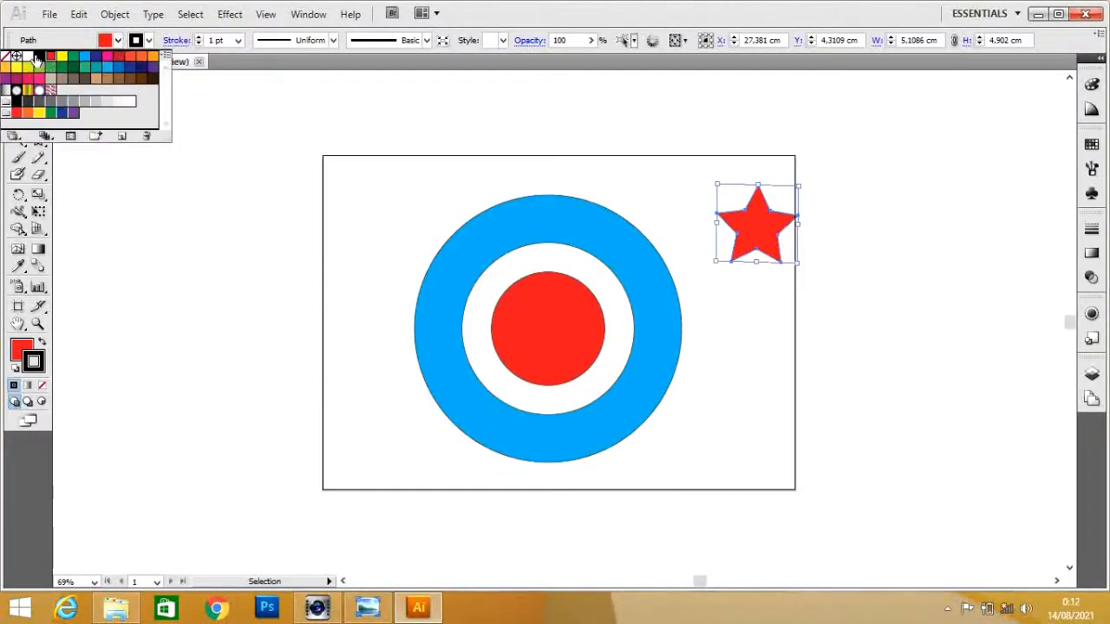
left_click(29, 58)
left_click(116, 40)
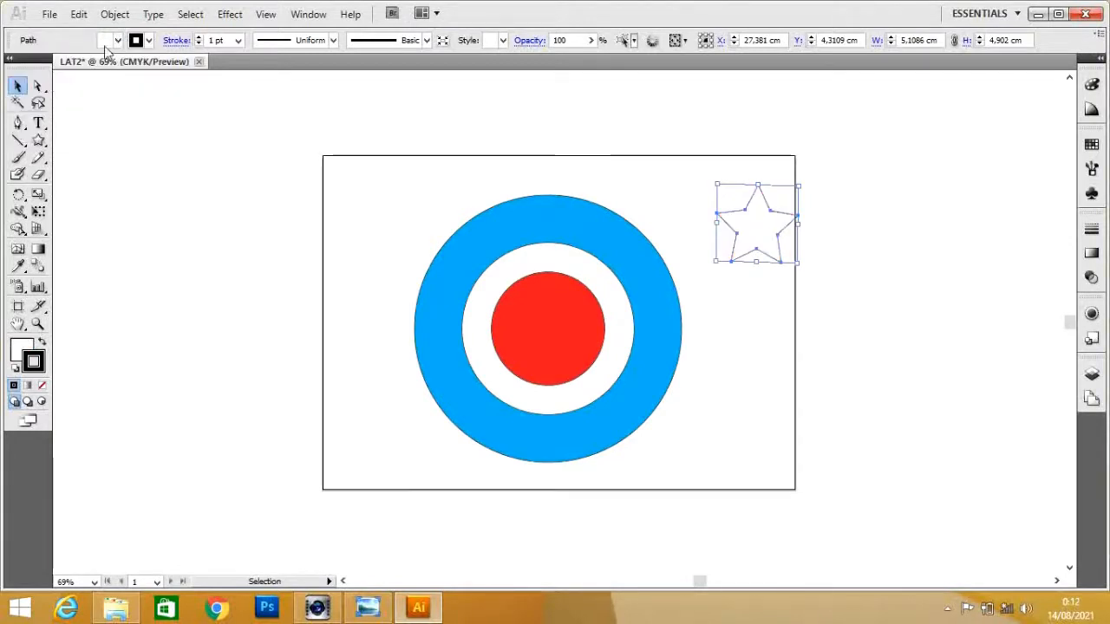
left_click_drag(757, 228, 550, 321)
left_click(711, 314)
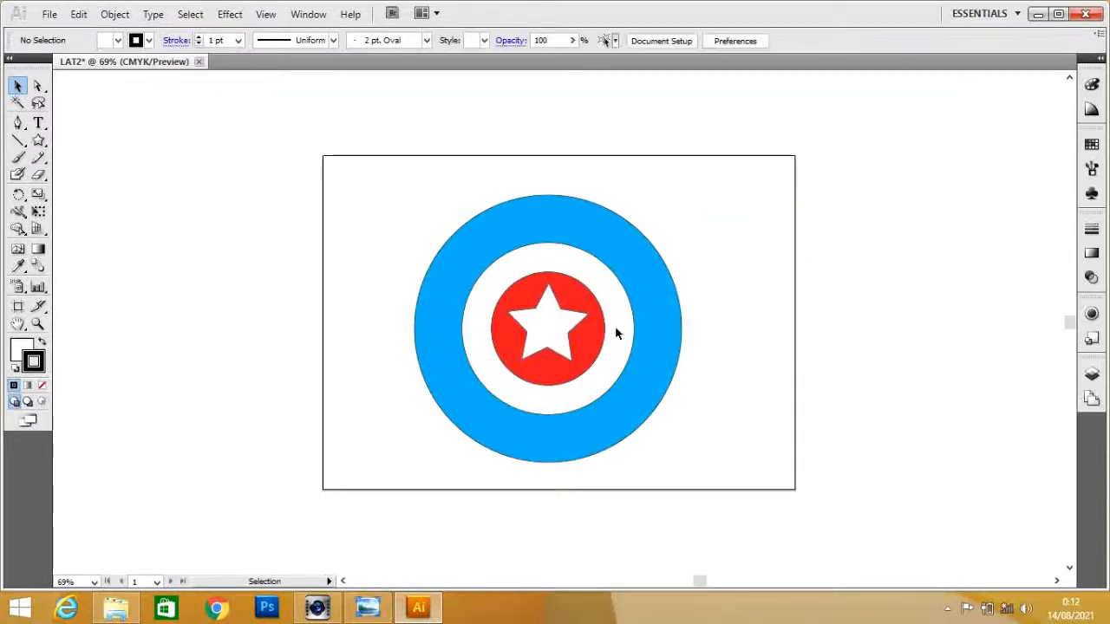
left_click(369, 611)
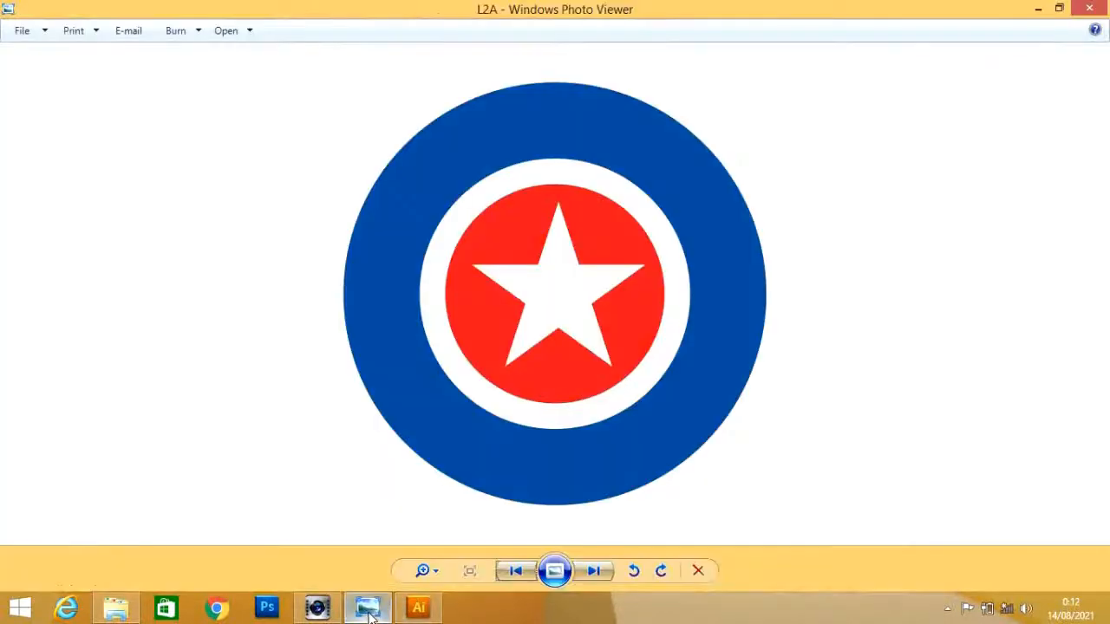
left_click(371, 612)
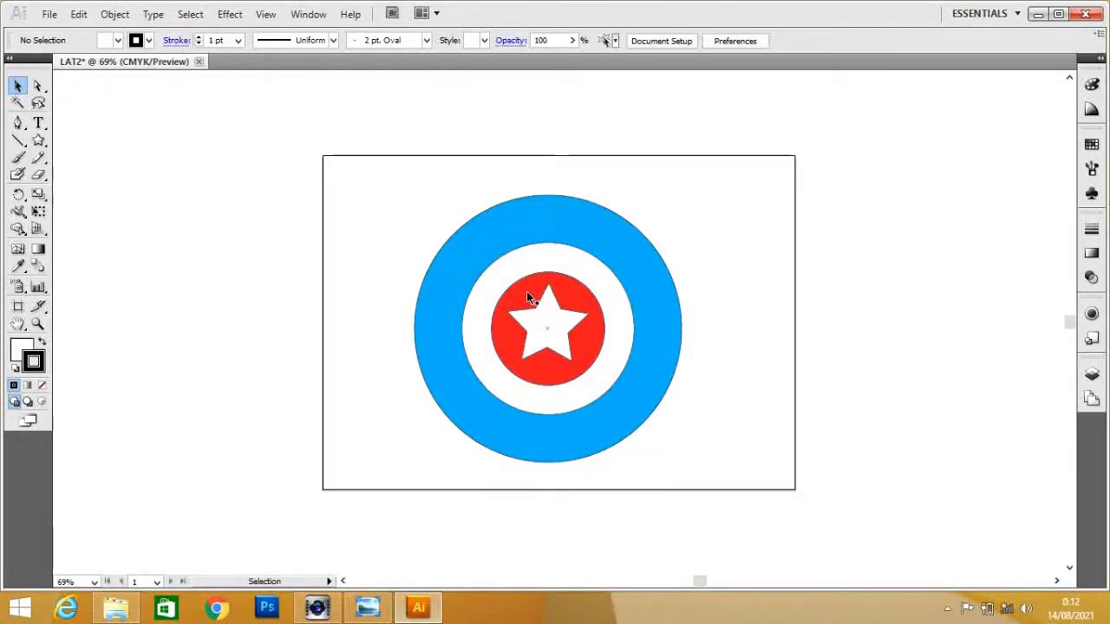
Step: Draw a rectangle about 10.2 by 6.4 cm beside the artboard's left edge and fill it with green
left_click(38, 142)
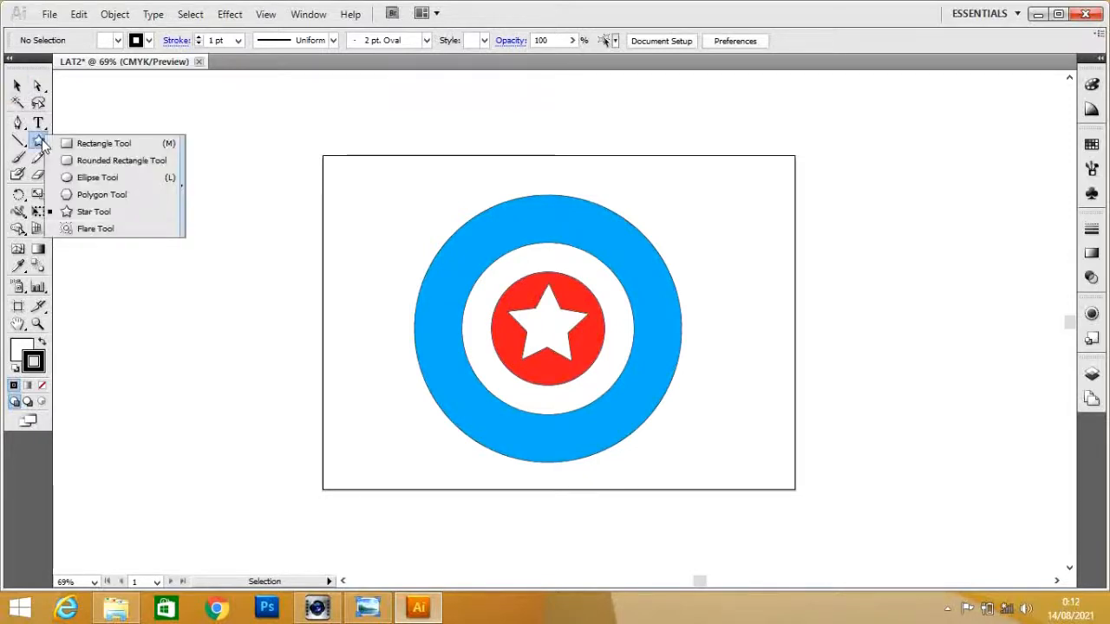
left_click(97, 143)
left_click_drag(95, 166, 257, 266)
left_click(118, 40)
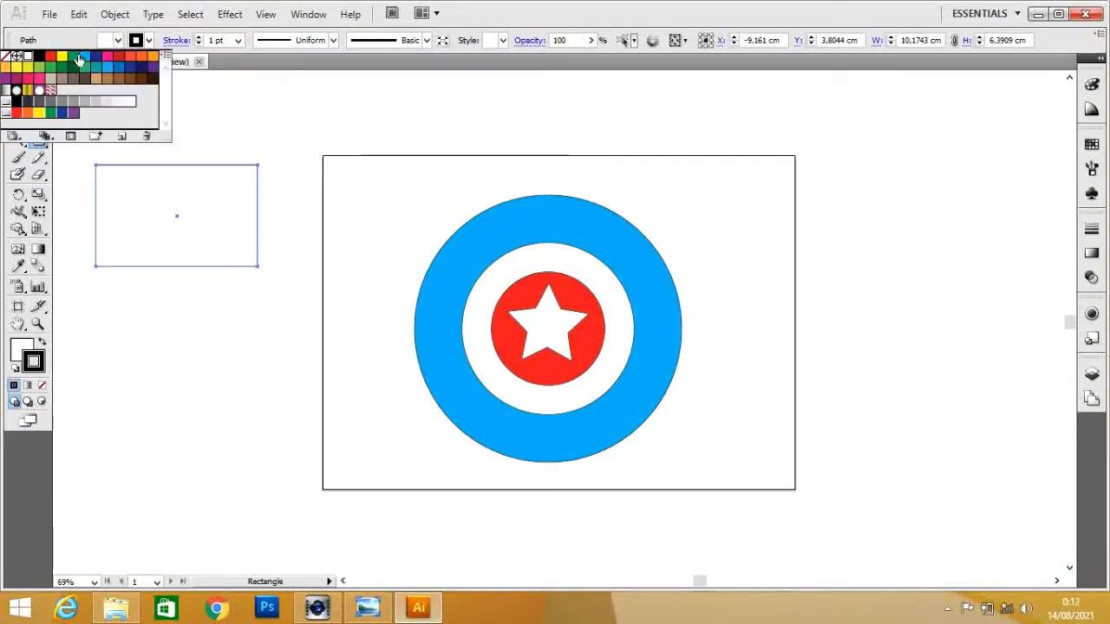
left_click(74, 56)
left_click(117, 42)
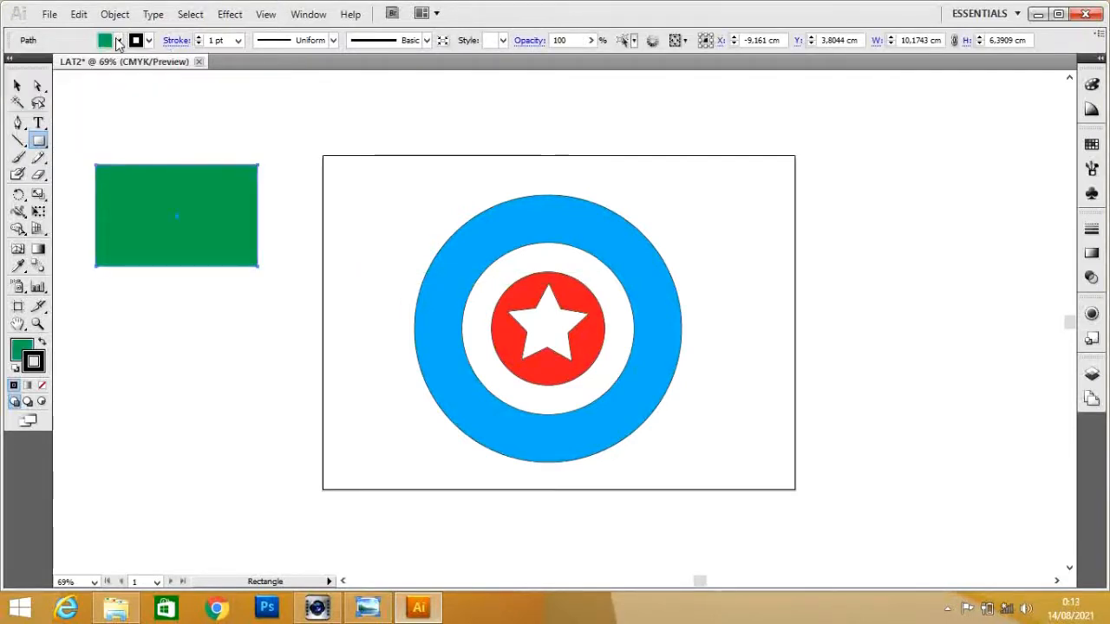
Step: Draw an ellipse about 7.7 by 6.6 cm overlapping the green rectangle's lower right corner, and fill it with yellow
left_click(39, 141)
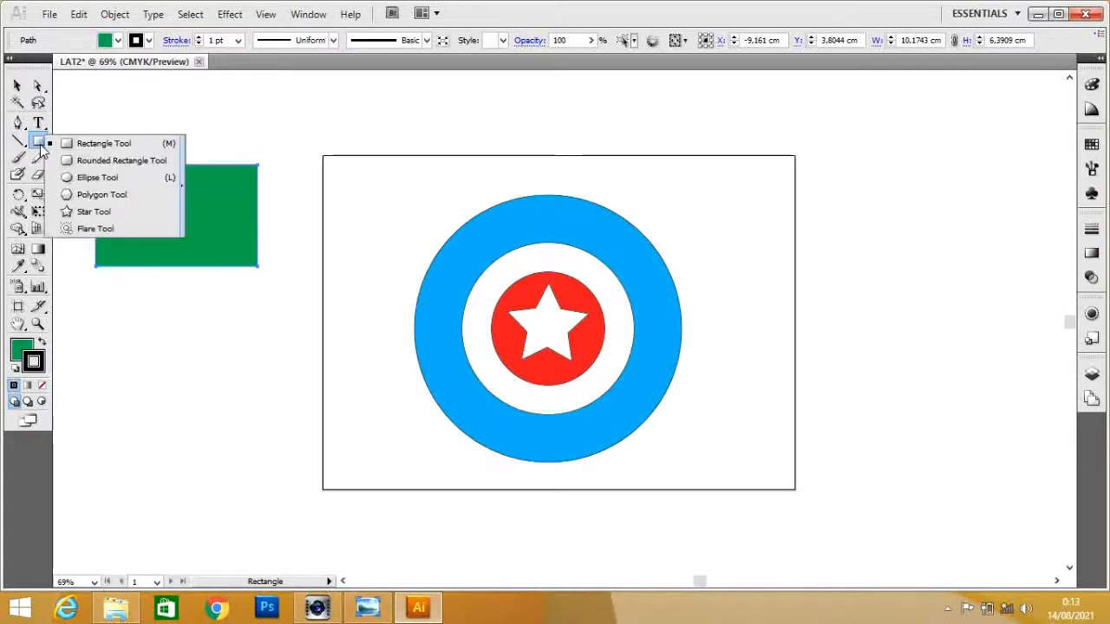
left_click(95, 177)
left_click_drag(308, 303, 185, 200)
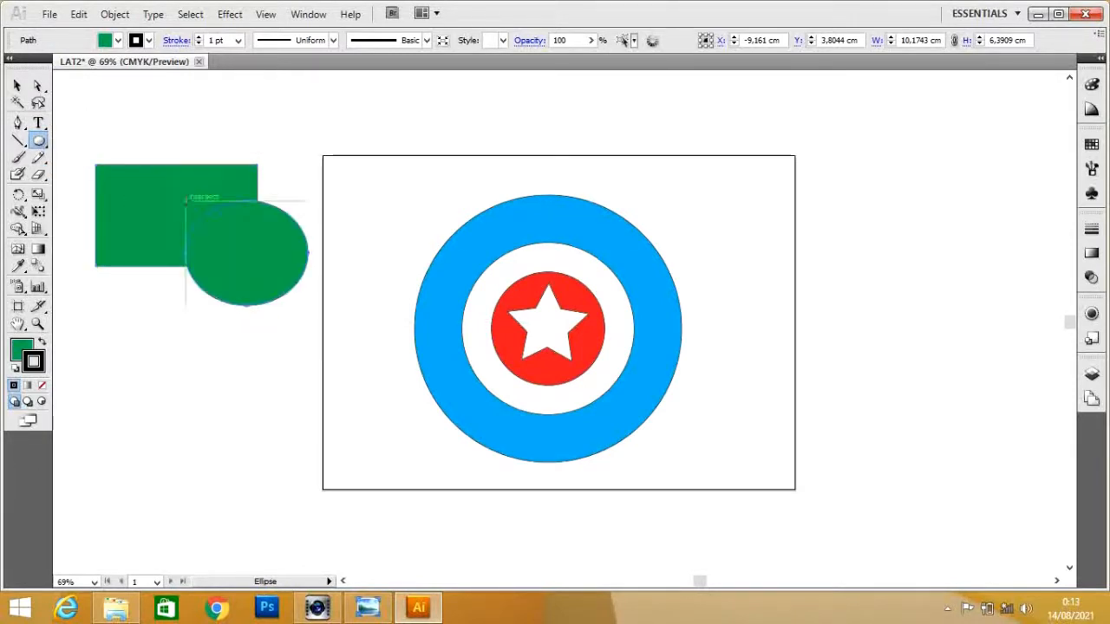
left_click(118, 40)
left_click(60, 56)
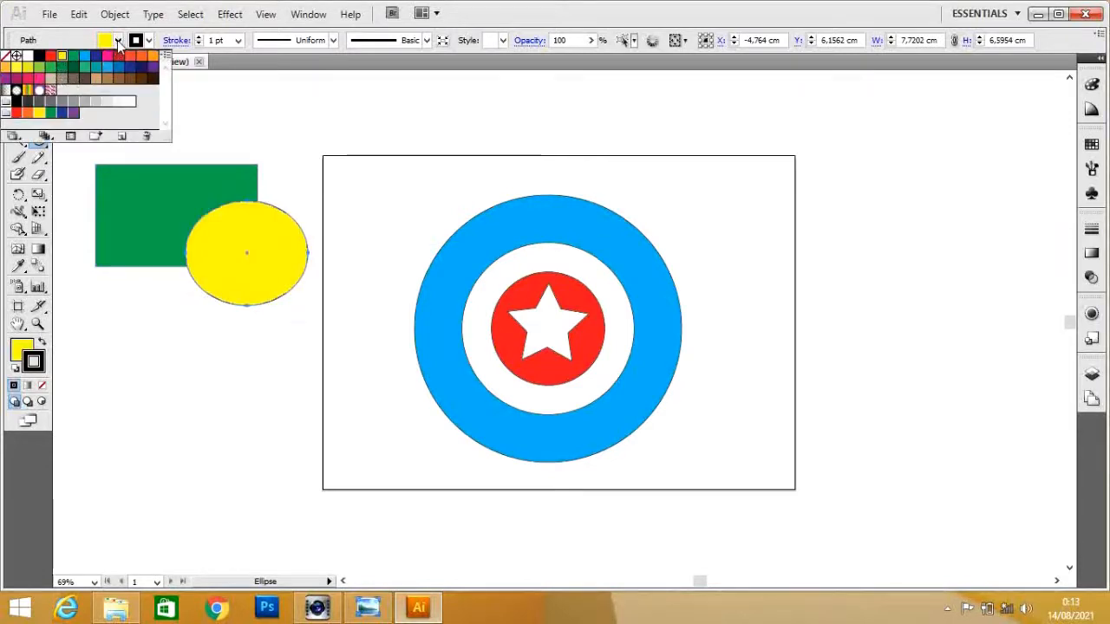
left_click(17, 86)
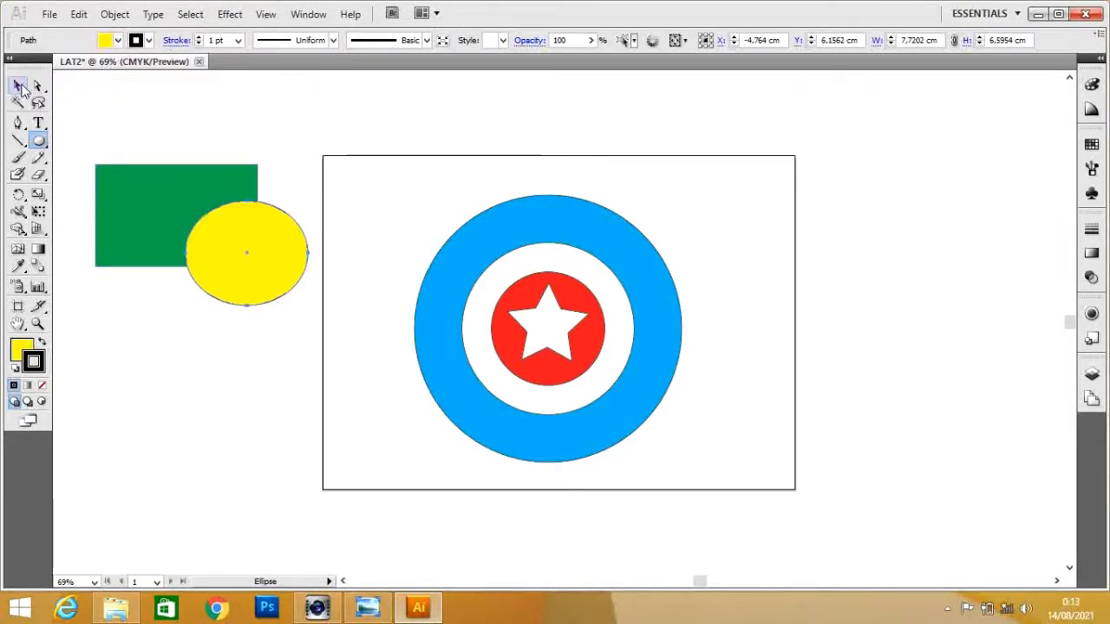
left_click(292, 165)
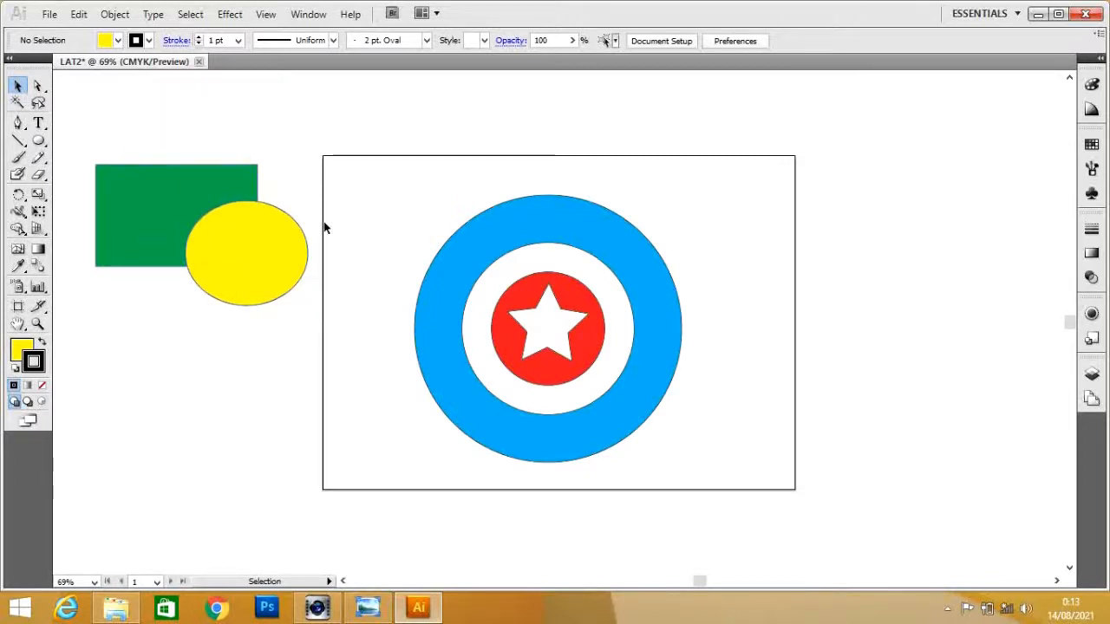
Step: Send the yellow ellipse to the back so that it lies behind the green rectangle
left_click(247, 234)
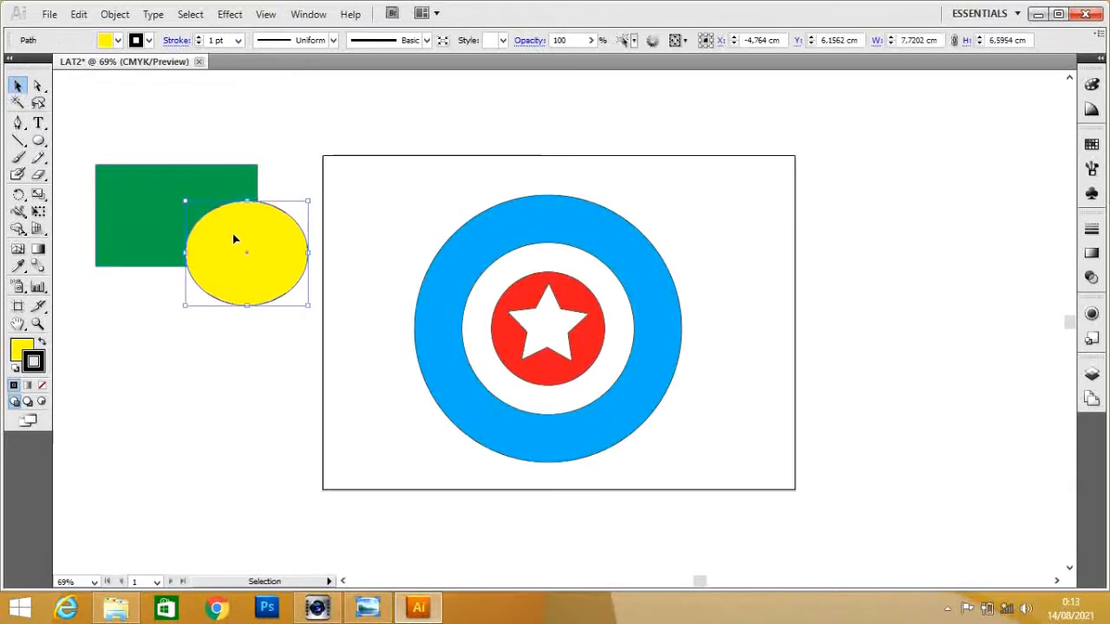
left_click(224, 177)
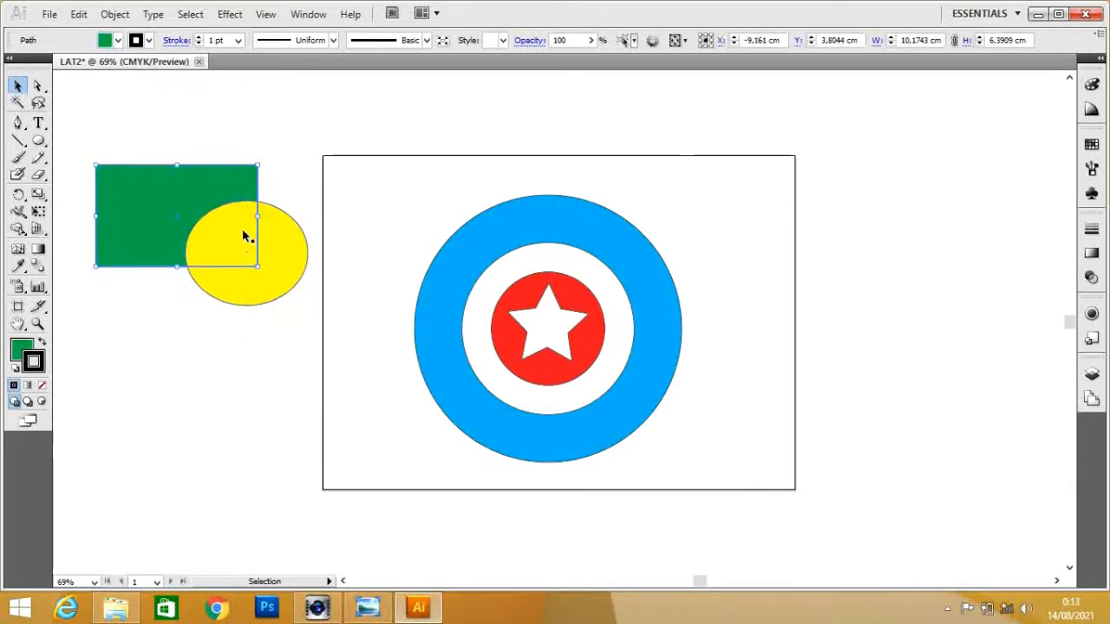
left_click(281, 248)
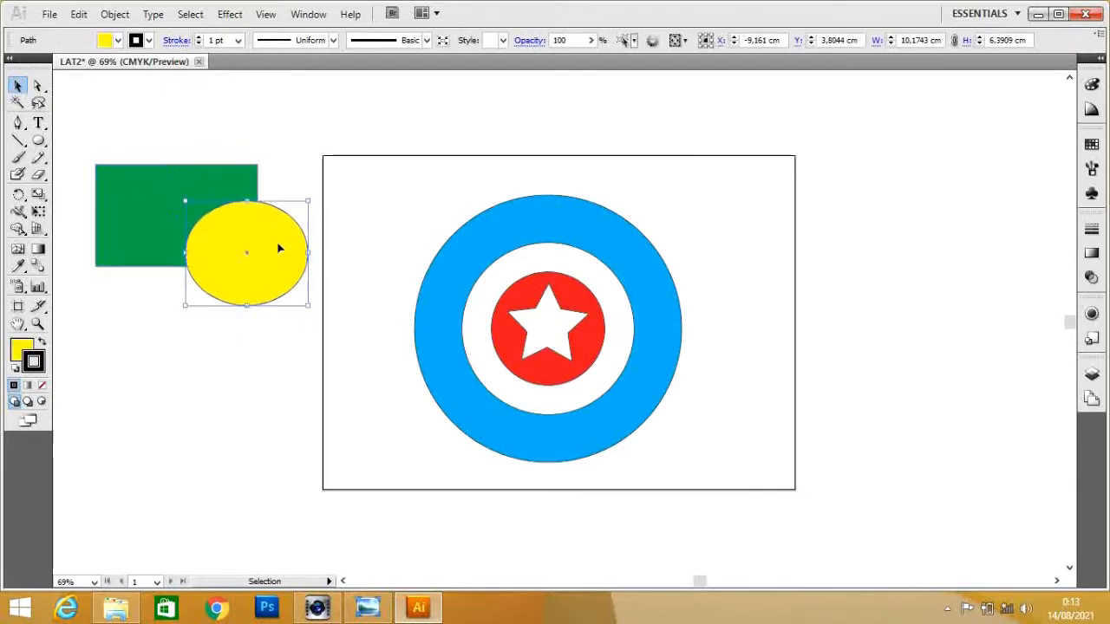
right_click(229, 228)
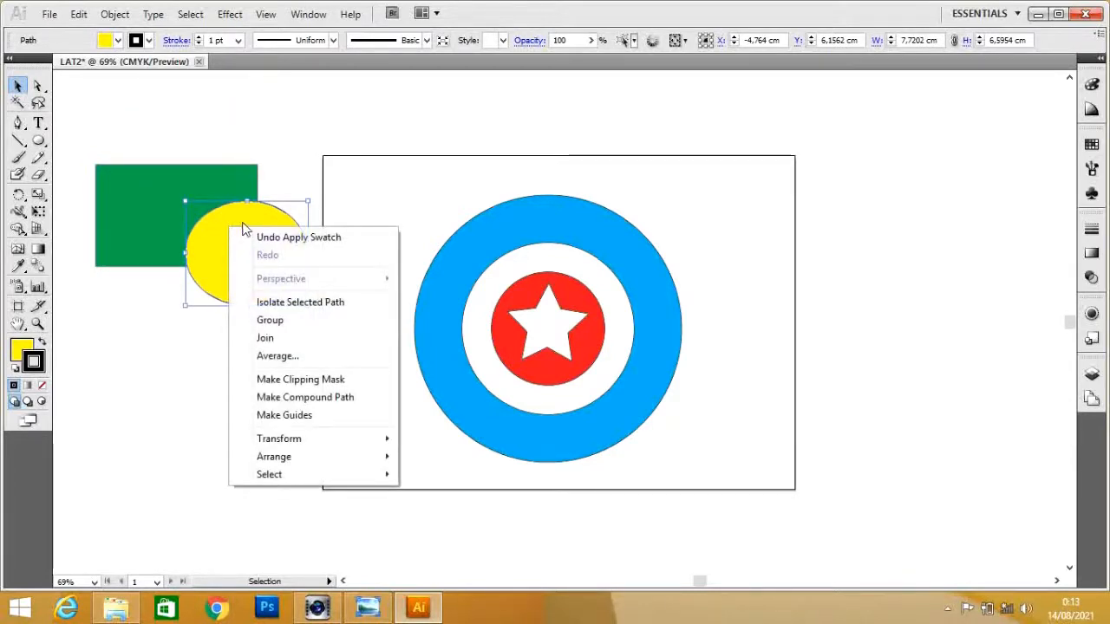
mouse_move(291, 466)
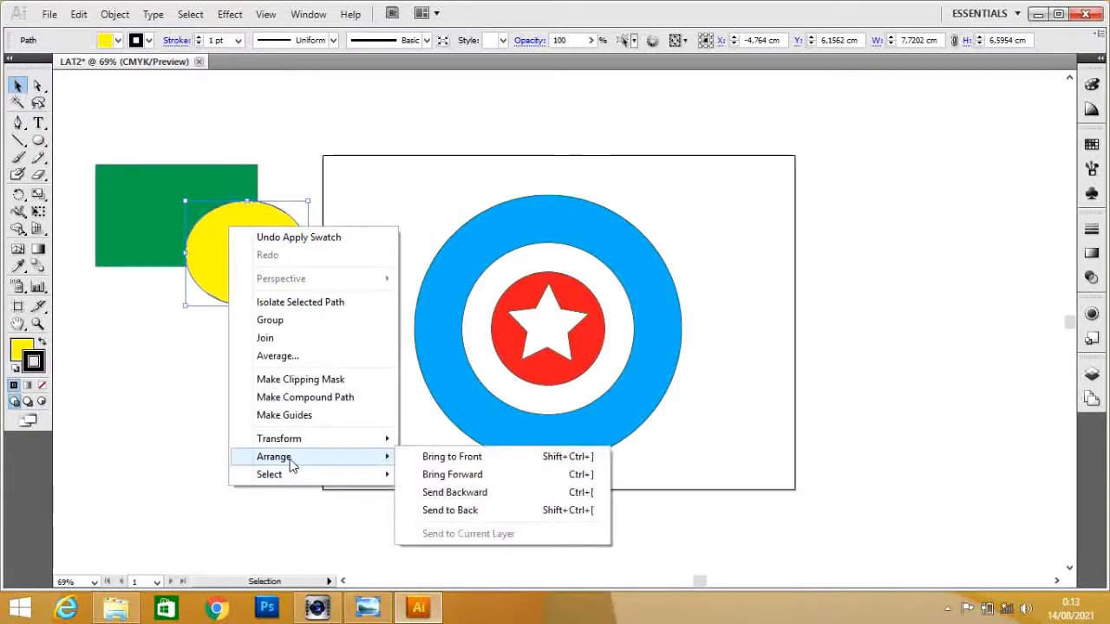
left_click(447, 518)
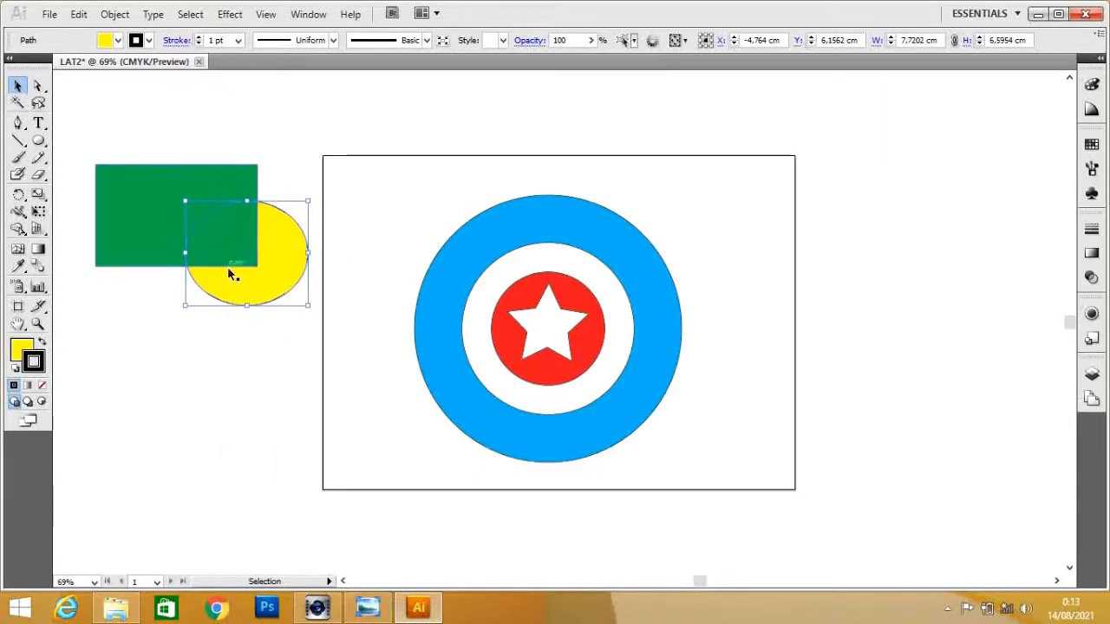
Step: Send the green rectangle to the back, behind the yellow ellipse, and clear the selection
left_click(206, 187)
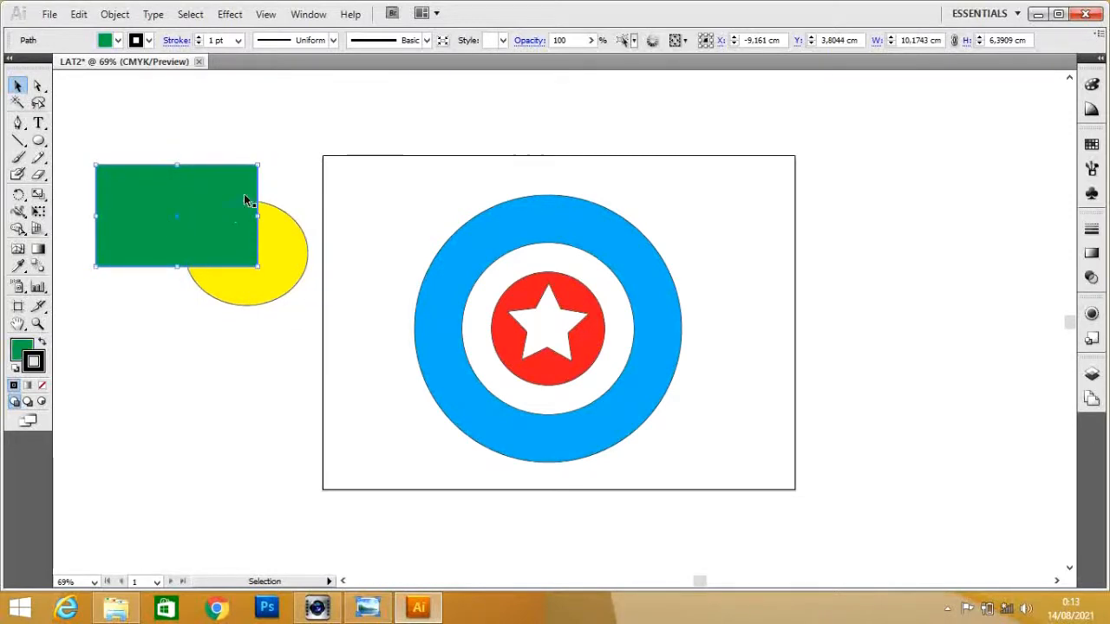
left_click(290, 249)
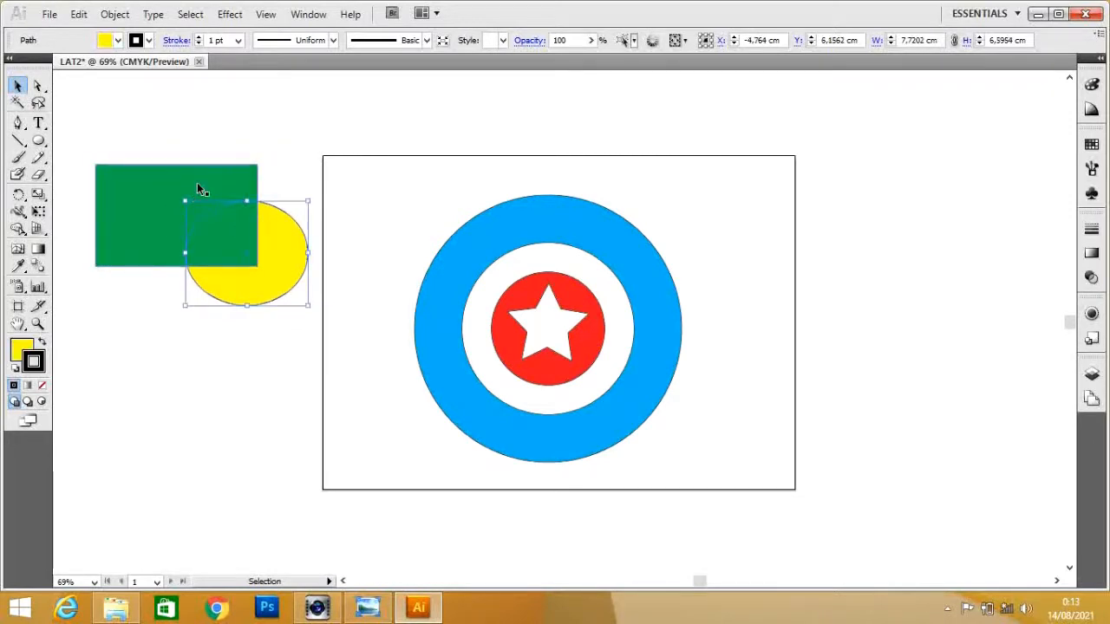
left_click(198, 189)
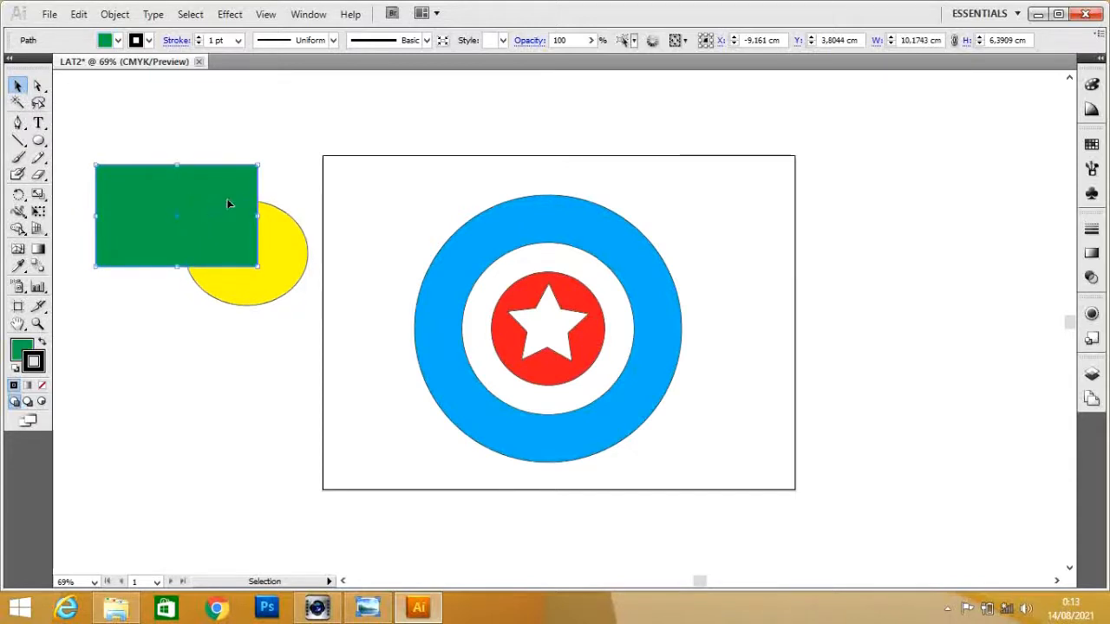
right_click(206, 198)
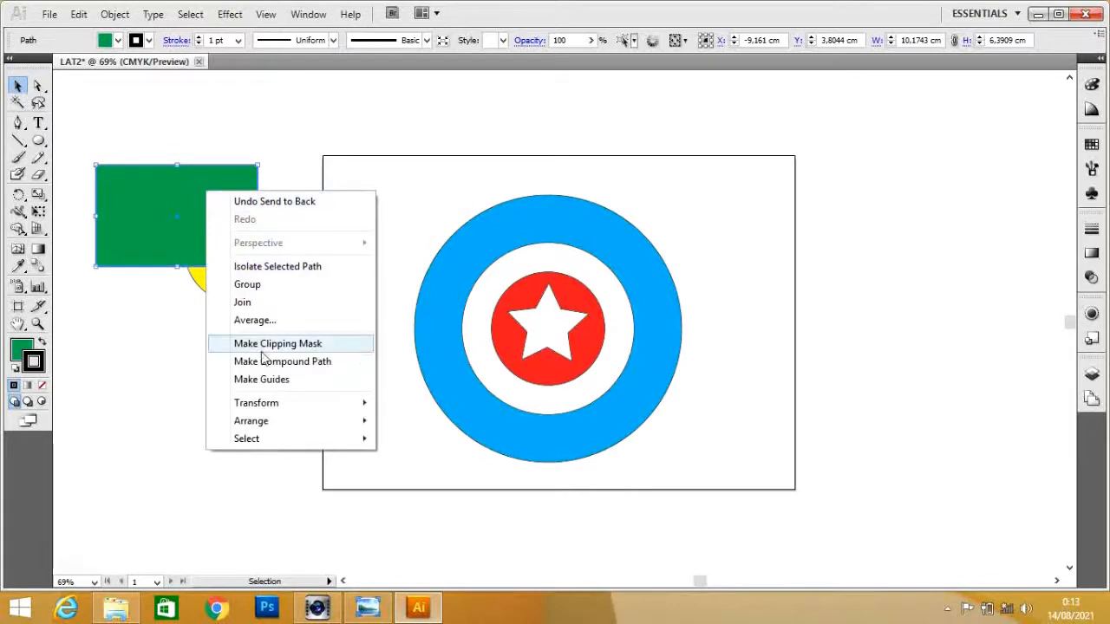
mouse_move(269, 422)
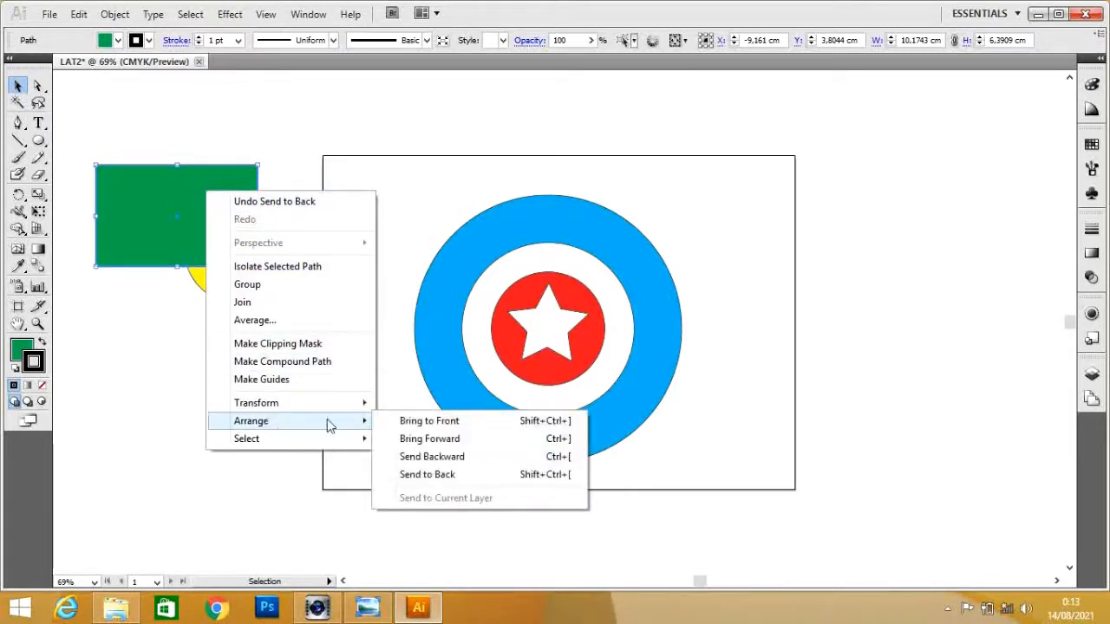
left_click(426, 475)
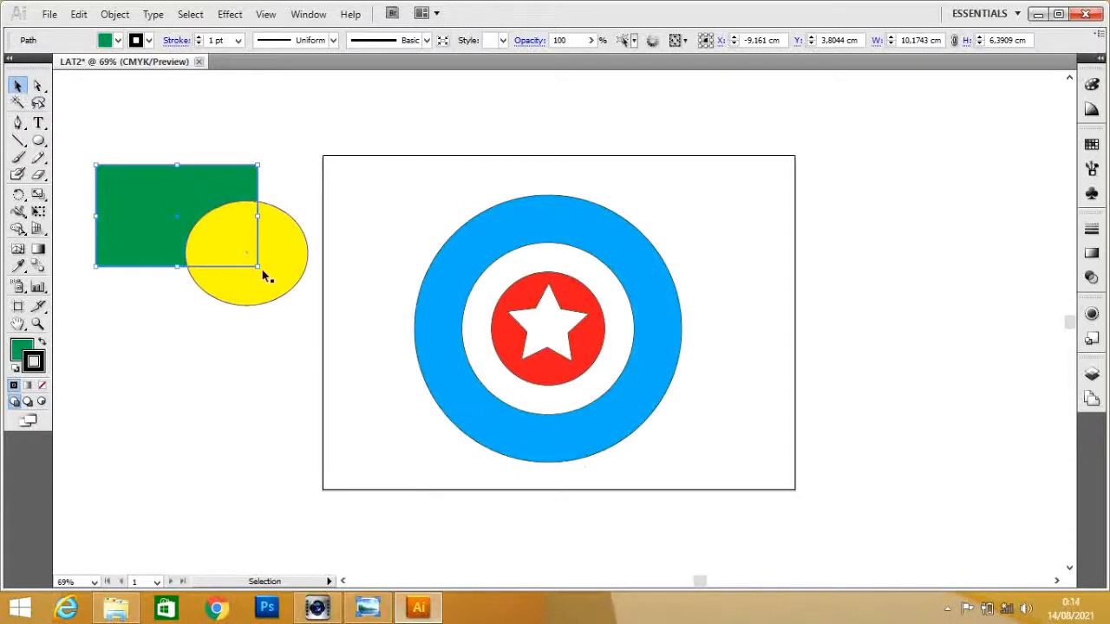
left_click(272, 166)
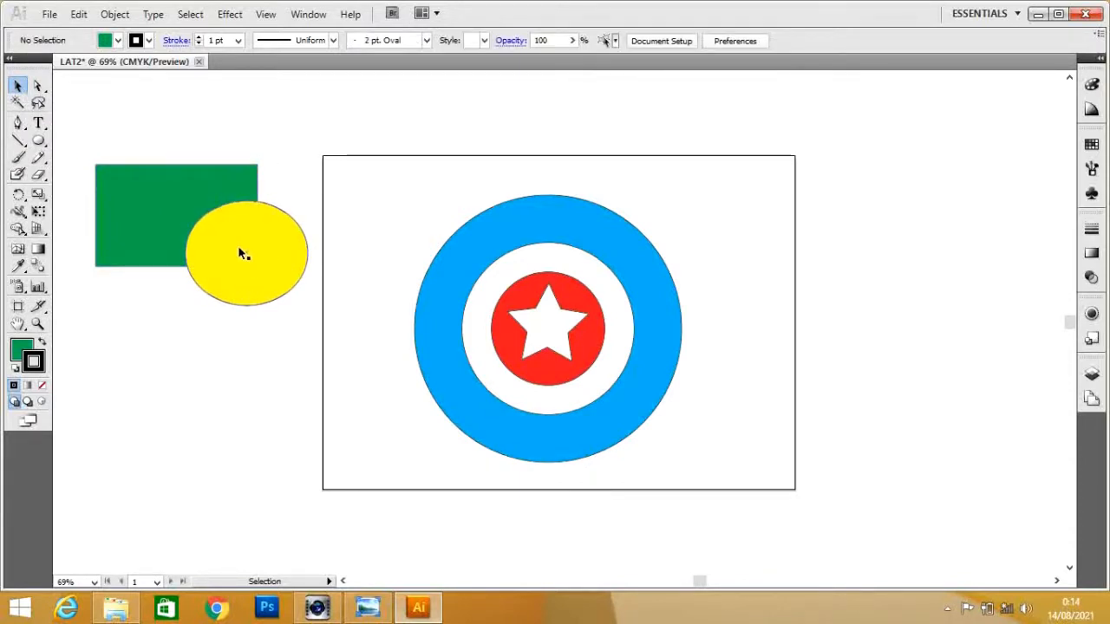
Step: Bring the green rectangle to the front so that it covers part of the yellow ellipse
left_click(214, 189)
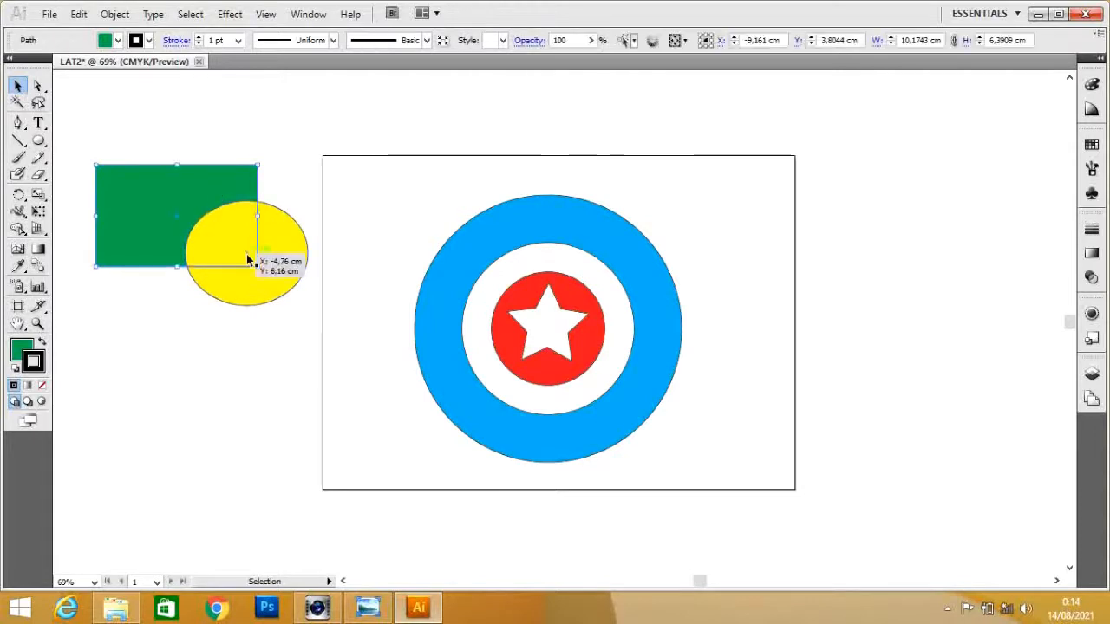
left_click(274, 189)
right_click(208, 186)
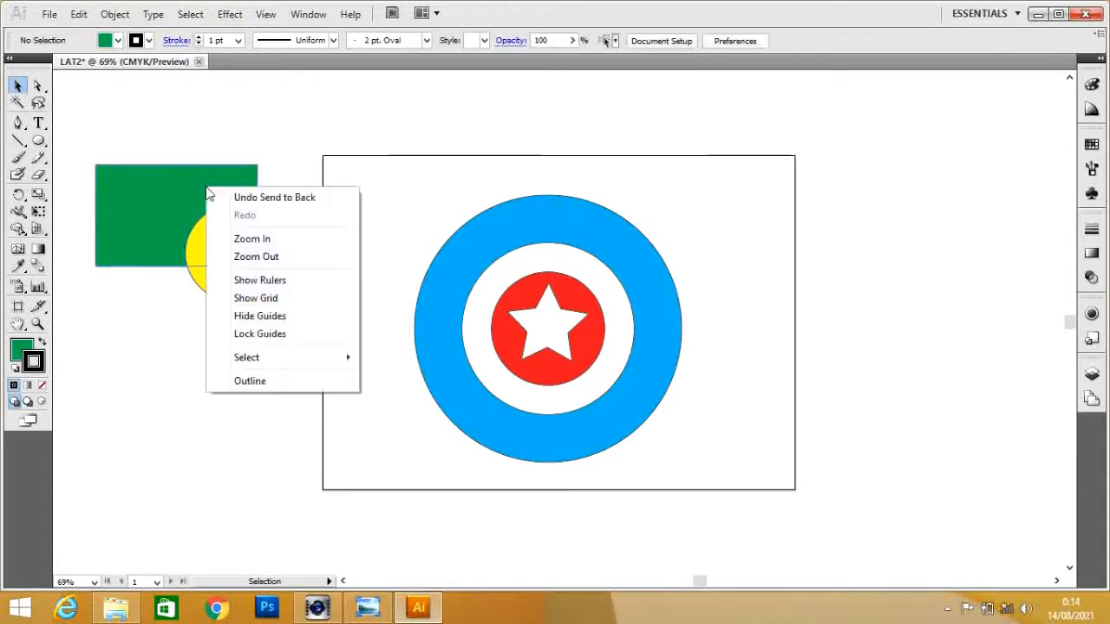
left_click(192, 183)
right_click(196, 183)
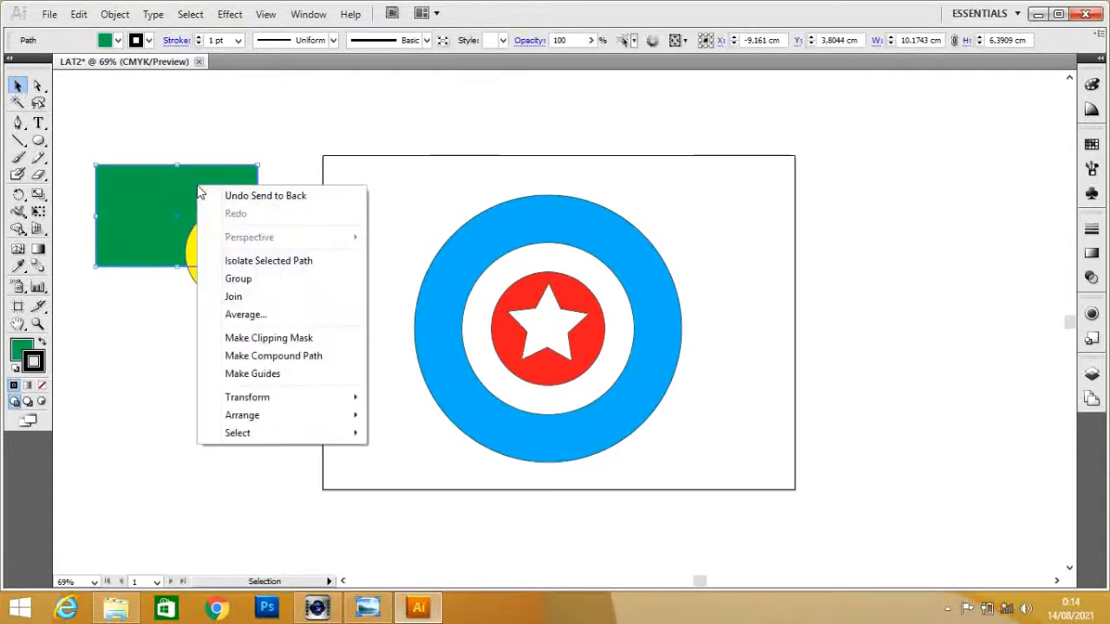
mouse_move(258, 416)
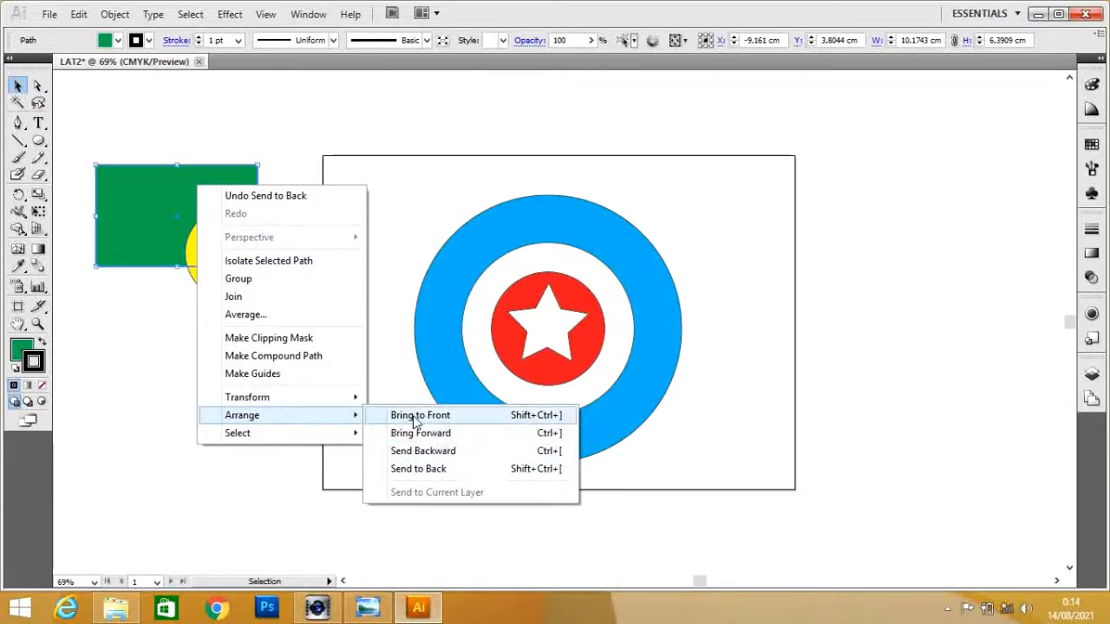
left_click(425, 419)
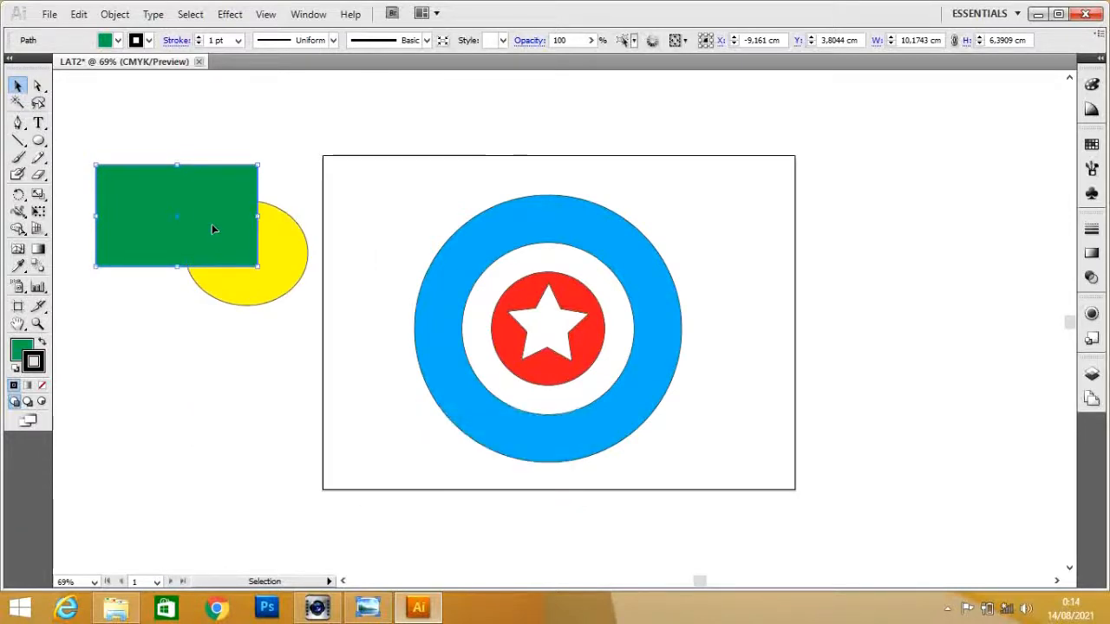
Step: Delete the green sample rectangle and the yellow sample ellipse beside the artboard
left_click_drag(176, 139, 288, 332)
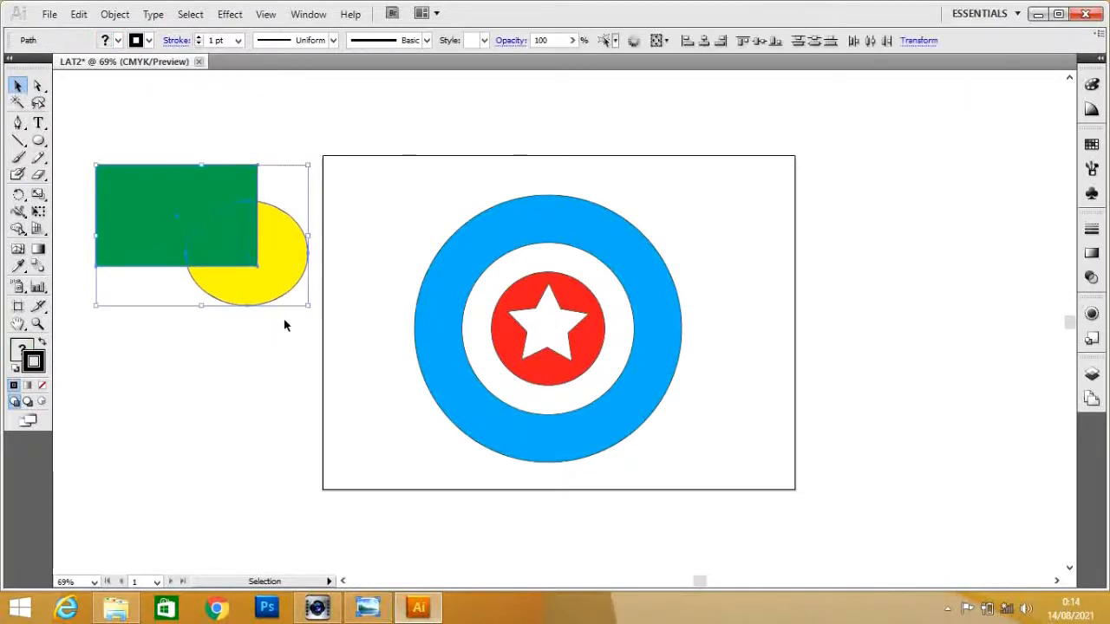
key("Delete")
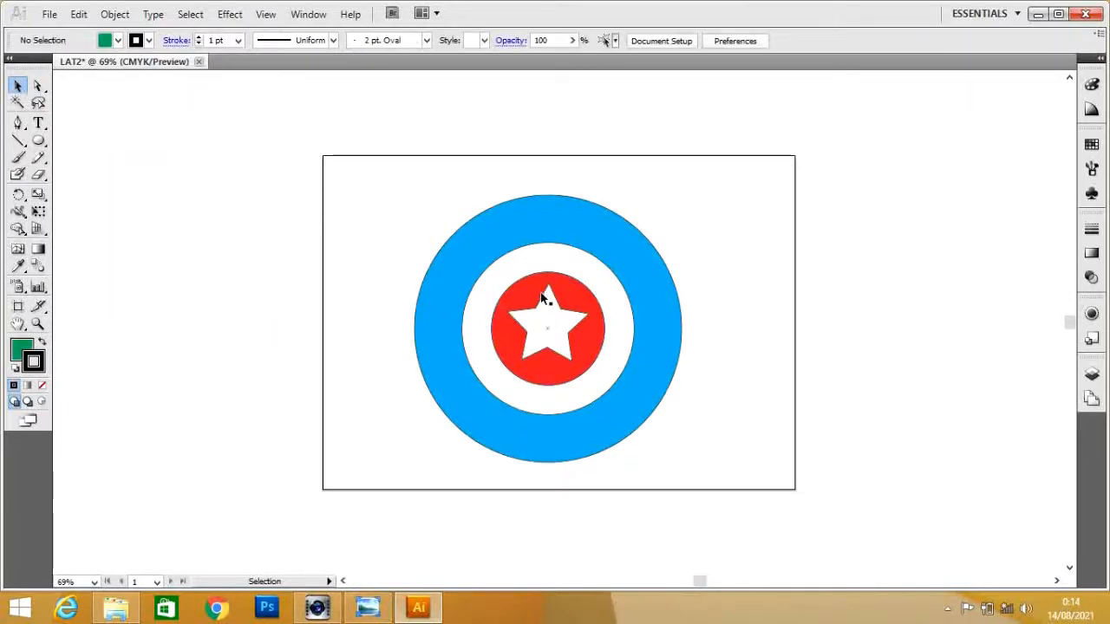
left_click(550, 317)
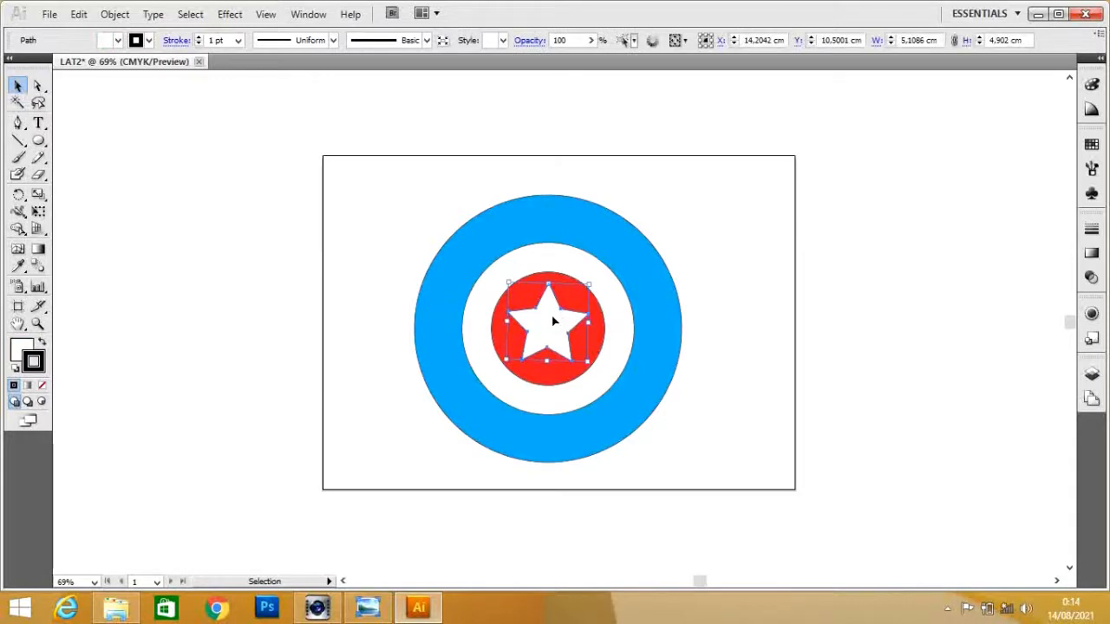
left_click_drag(575, 319, 550, 344)
key("ctrl+z")
key("ctrl+z")
left_click(651, 215)
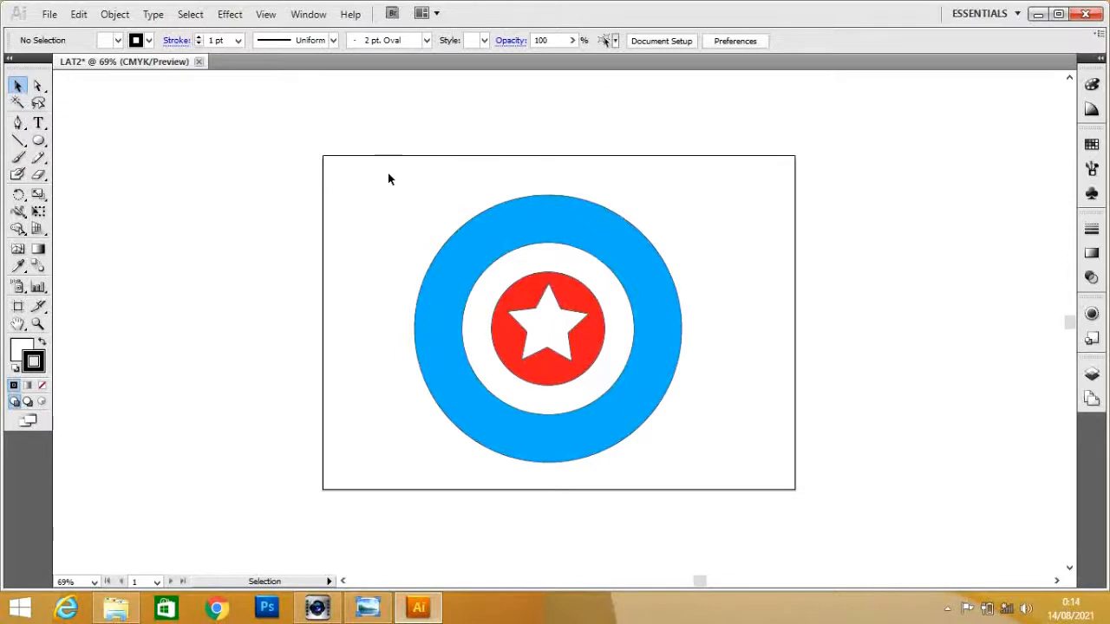
Step: Group the badge's three circles and the star into one object, and clear the selection
left_click_drag(390, 167, 690, 467)
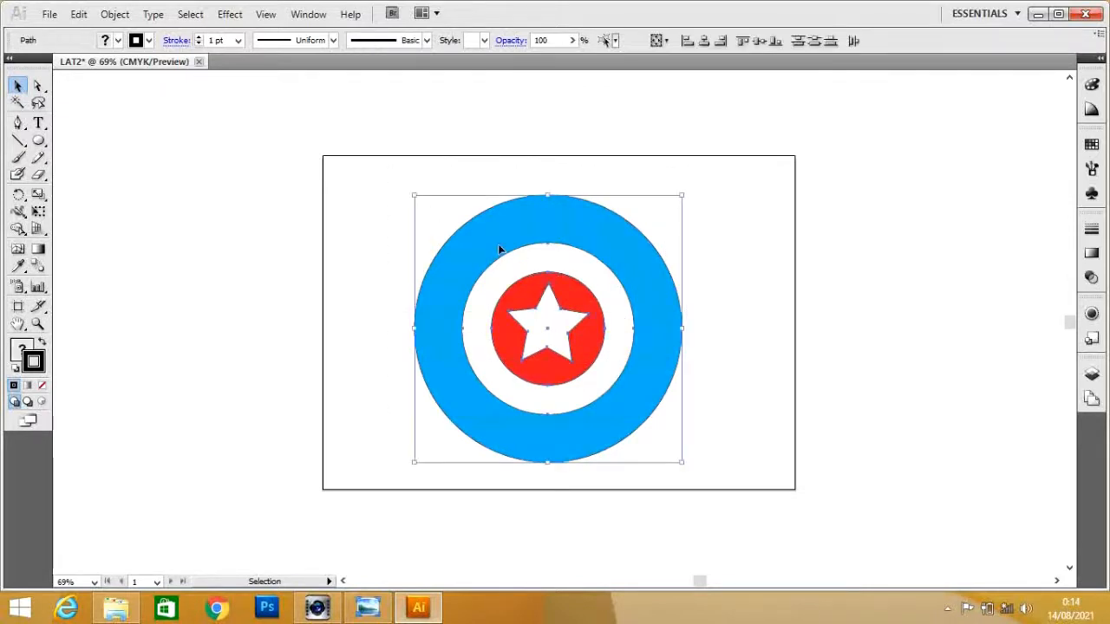
left_click(391, 175)
left_click(19, 87)
left_click_drag(376, 154, 738, 493)
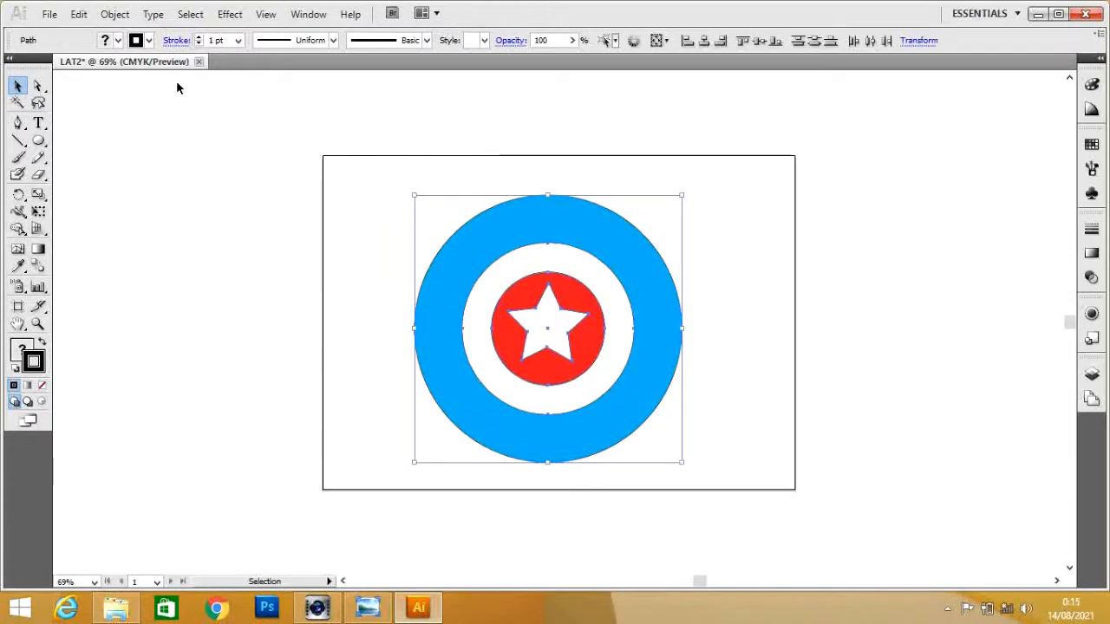
left_click(116, 16)
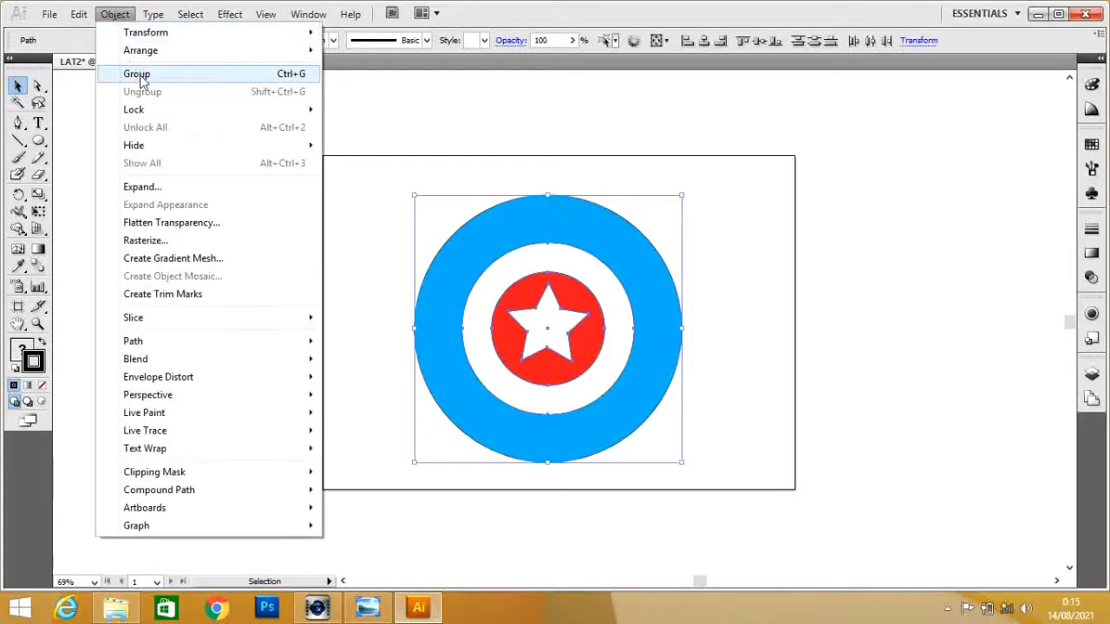
left_click(303, 76)
left_click(760, 247)
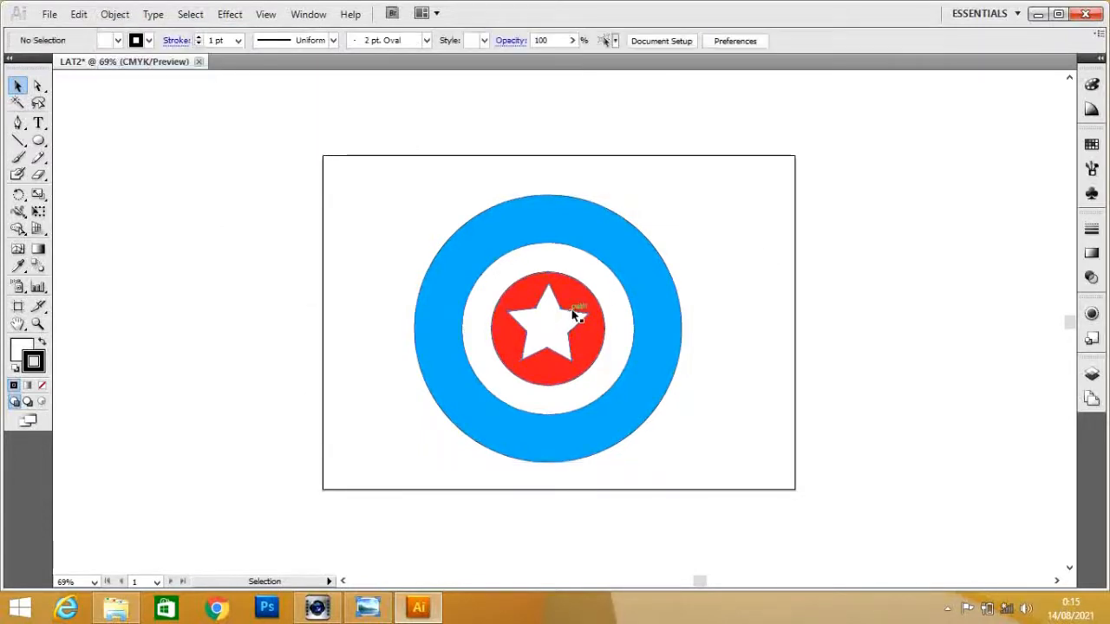
Step: Move the grouped badge off the artboard's left side, centring it at about X -8.2 cm, Y 9.0 cm
left_click(558, 330)
left_click_drag(558, 328, 218, 216)
left_click(744, 277)
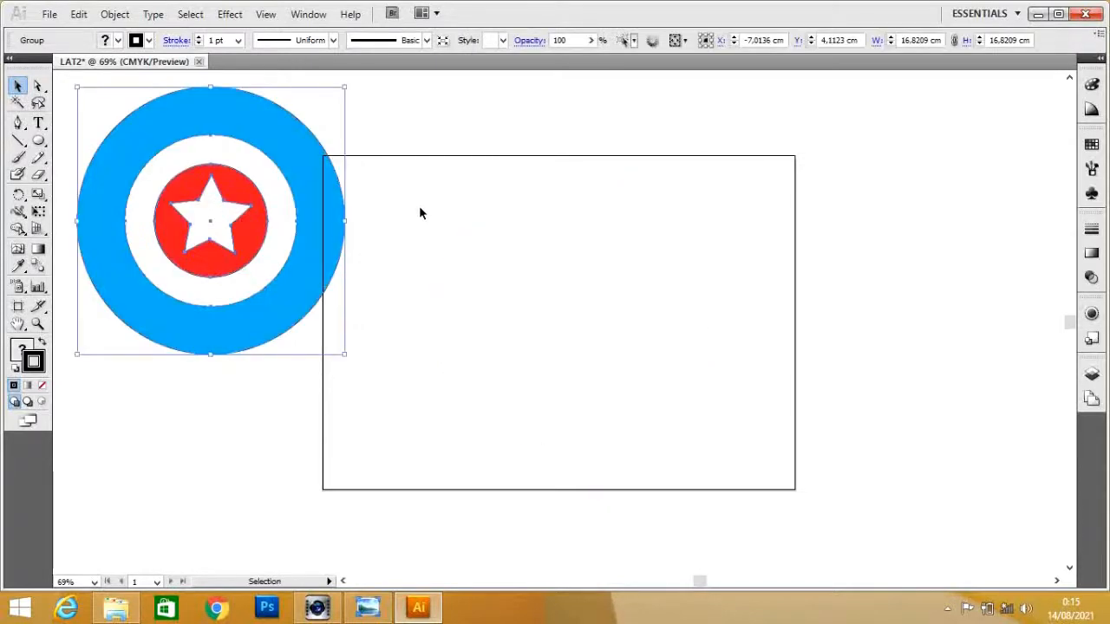
left_click(386, 232)
left_click(258, 183)
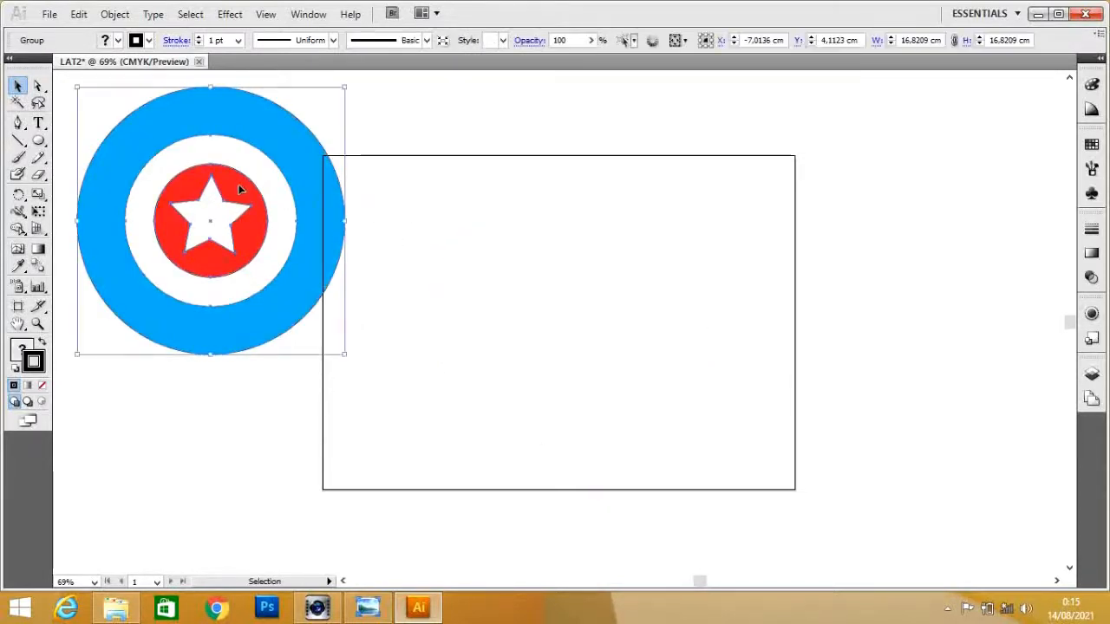
left_click_drag(238, 186, 221, 286)
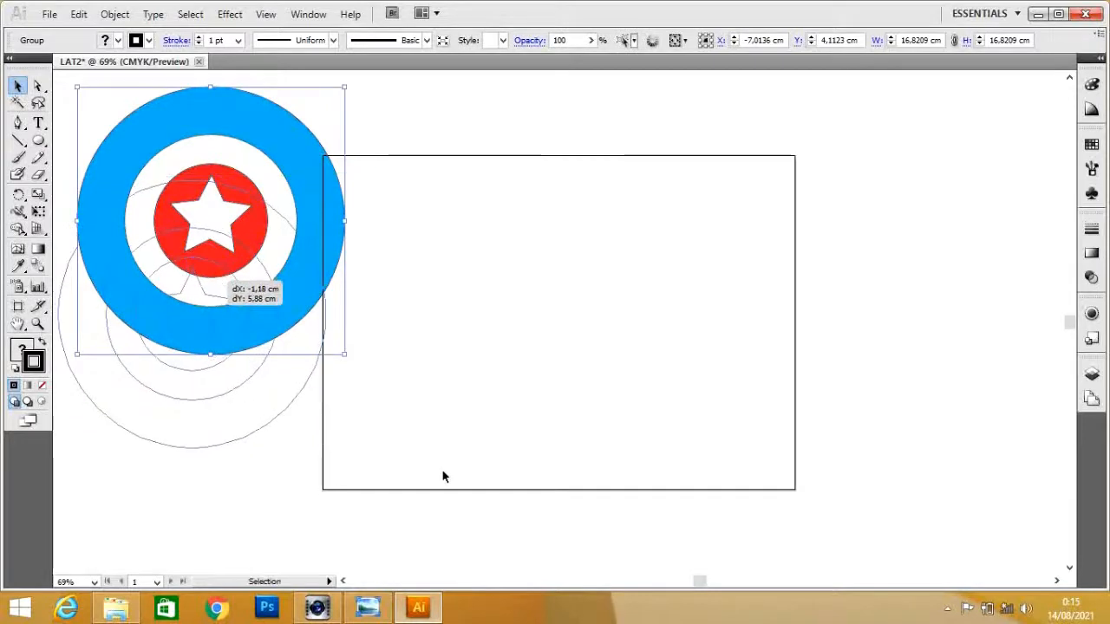
left_click_drag(272, 349, 276, 324)
left_click(431, 308)
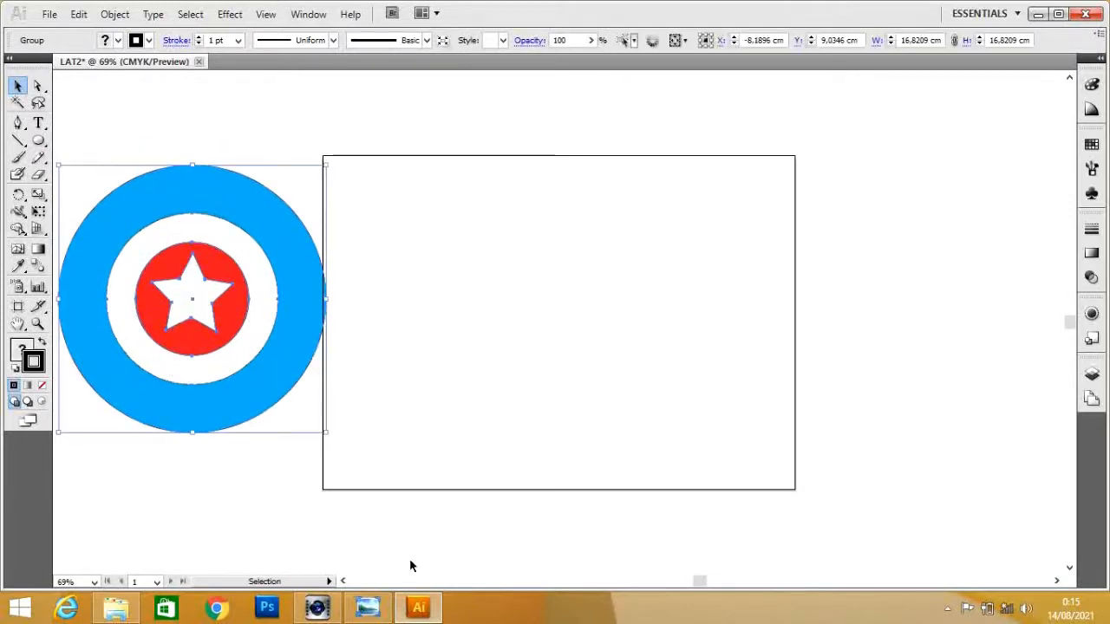
Step: Show the reference image L2B in Windows Photo Viewer, and return to the Illustrator document
left_click(367, 607)
left_click(606, 575)
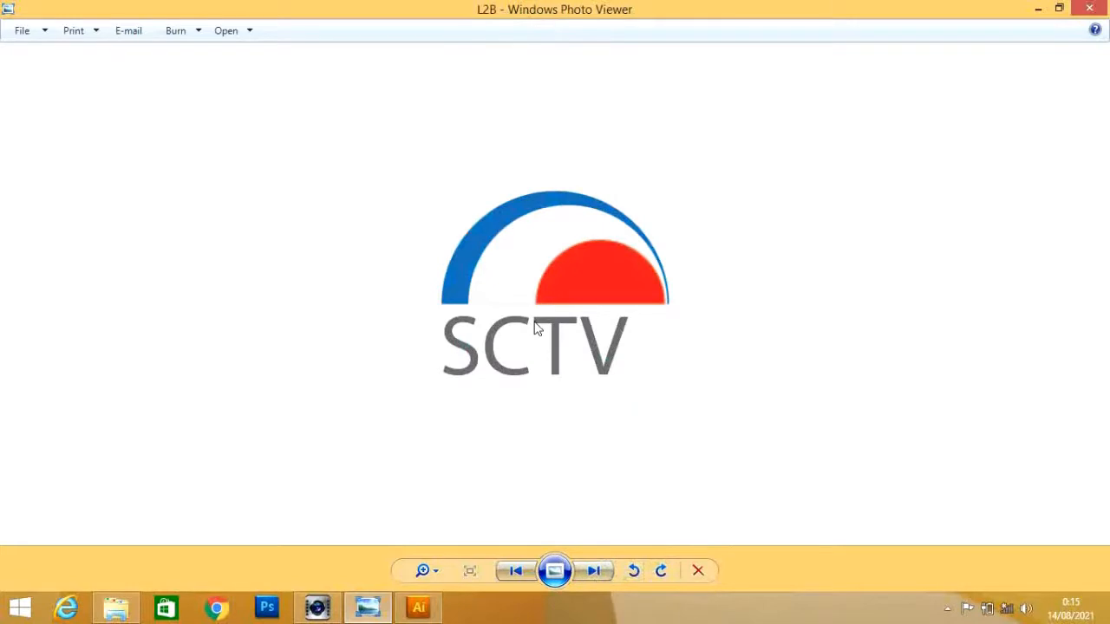
left_click(368, 609)
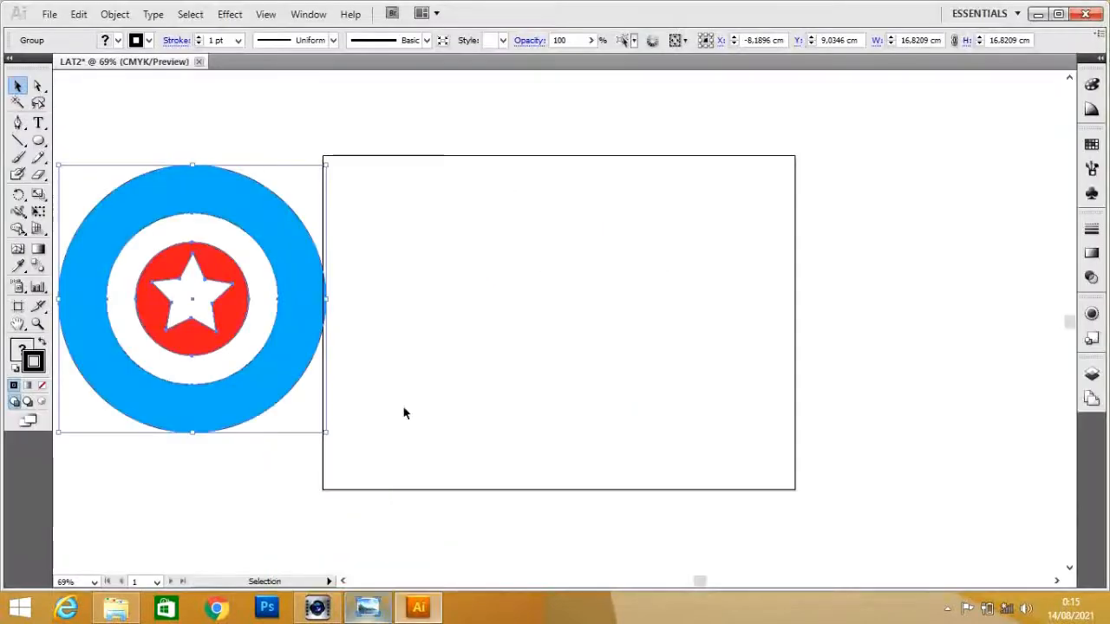
Step: Draw a circle about 16.7 cm in diameter with the Ellipse tool, overlapping the artboard's lower edge right of its middle
left_click(212, 127)
left_click(38, 142)
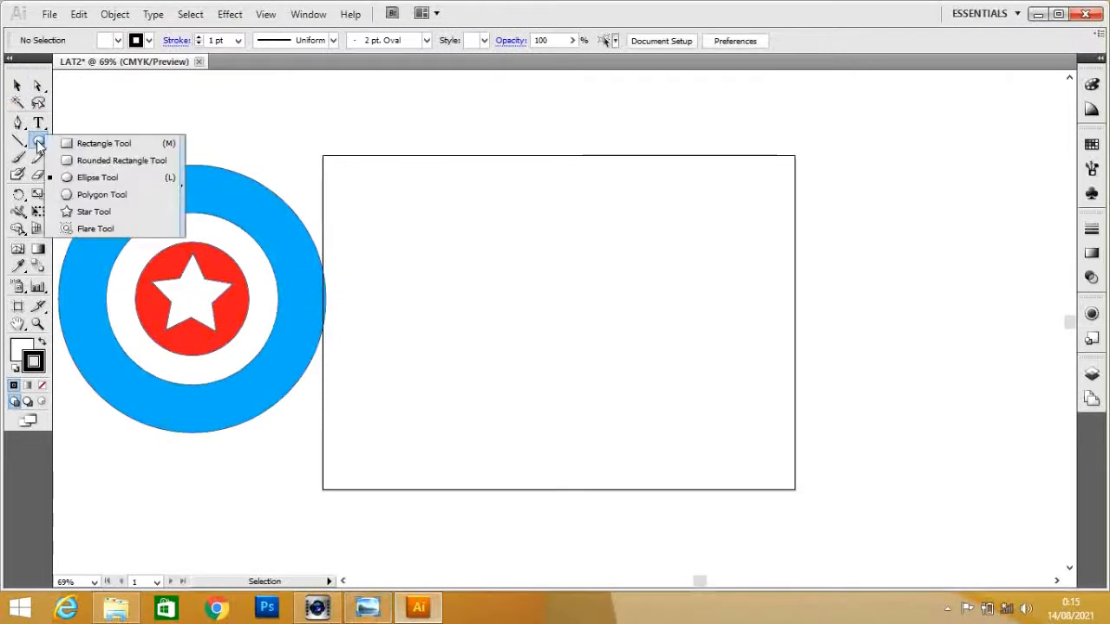
left_click(96, 178)
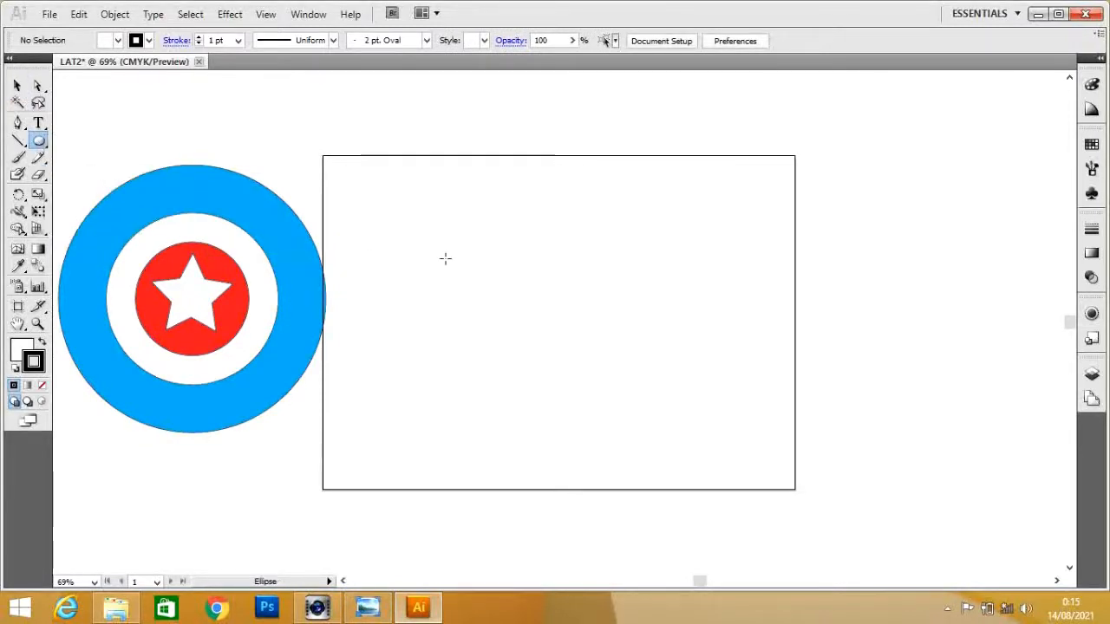
left_click(368, 609)
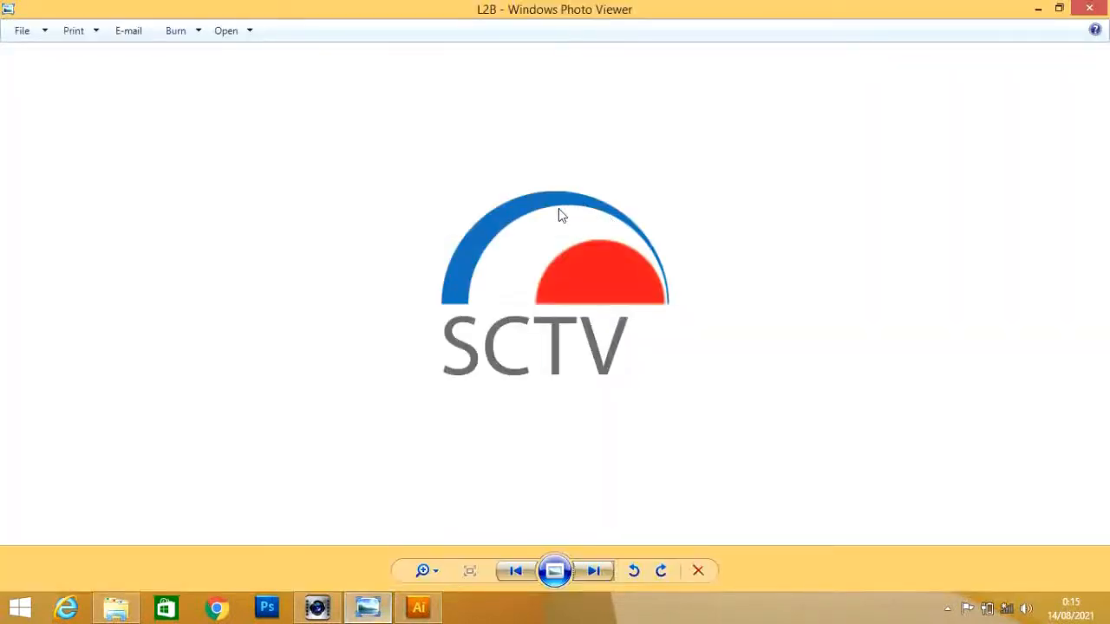
left_click(371, 609)
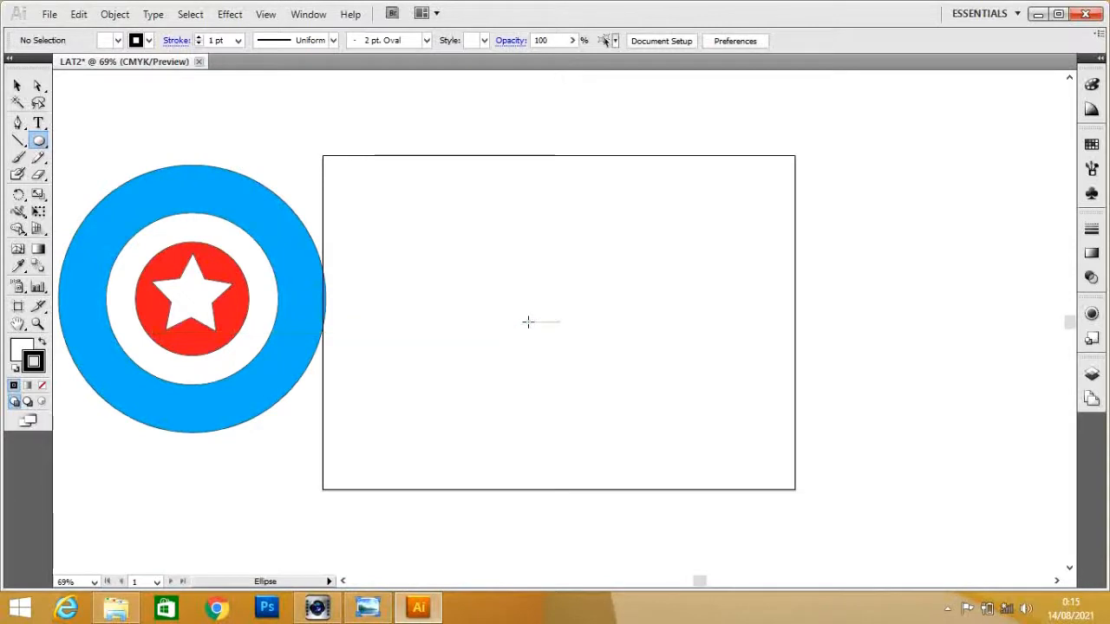
left_click_drag(493, 259, 760, 497)
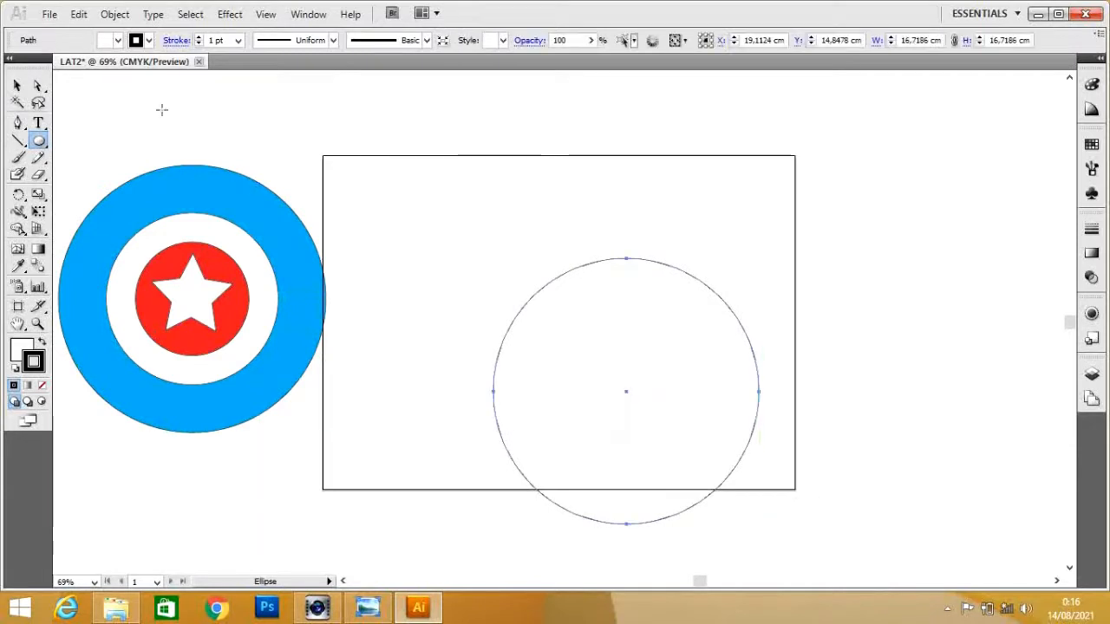
Step: Fill the new circle with dark blue and move it fully inside the artboard, centred at about X 17.4 cm, Y 10.2 cm
left_click(118, 42)
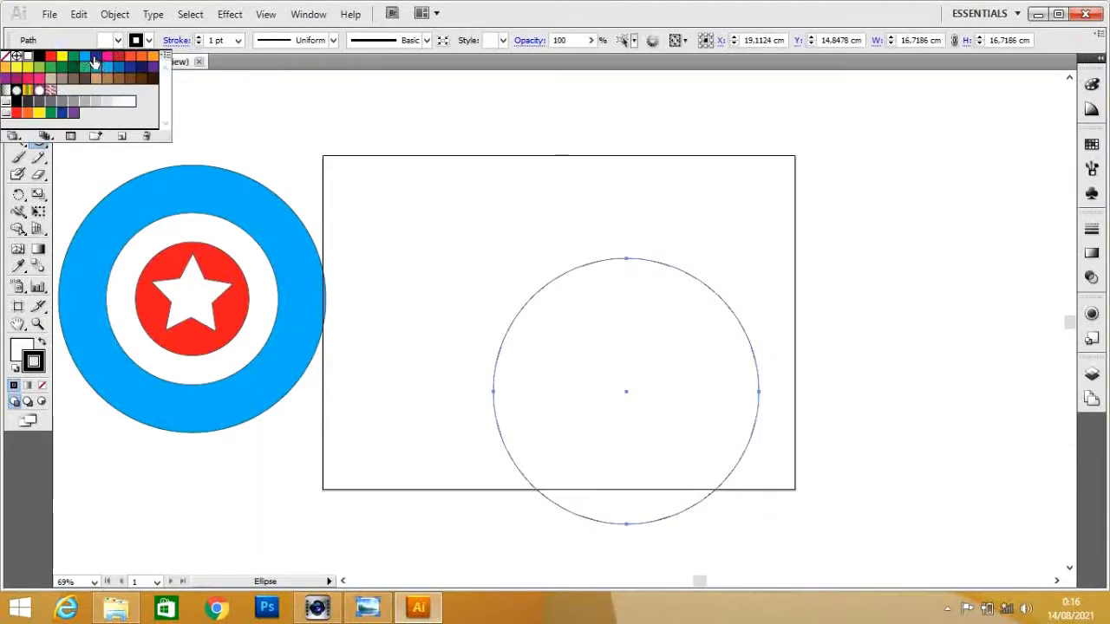
left_click(96, 57)
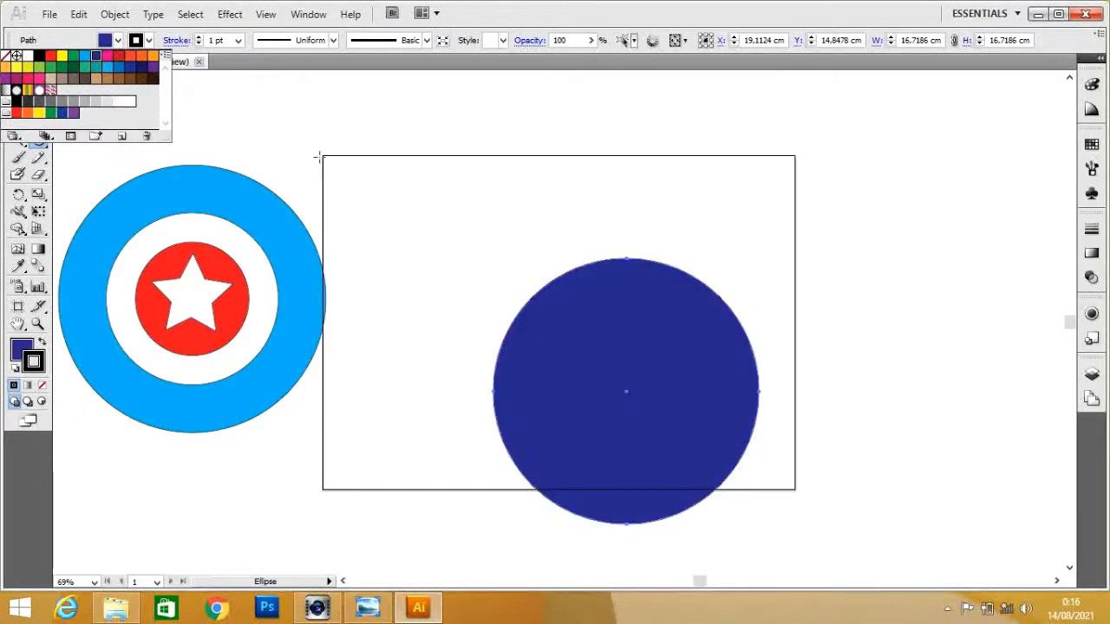
left_click(119, 42)
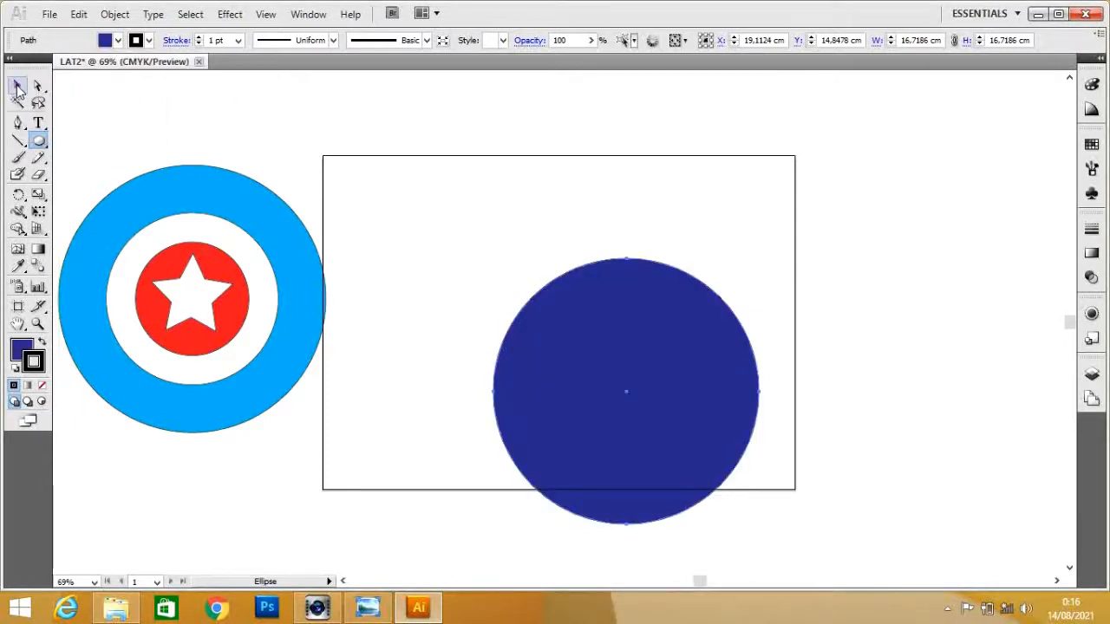
left_click(20, 86)
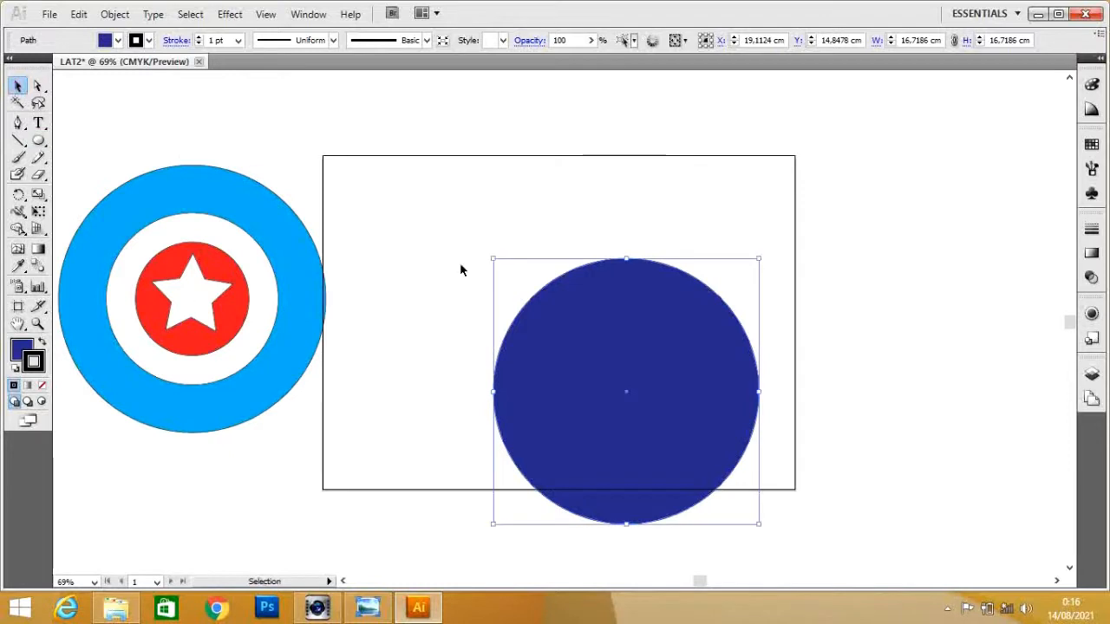
left_click_drag(595, 336, 571, 284)
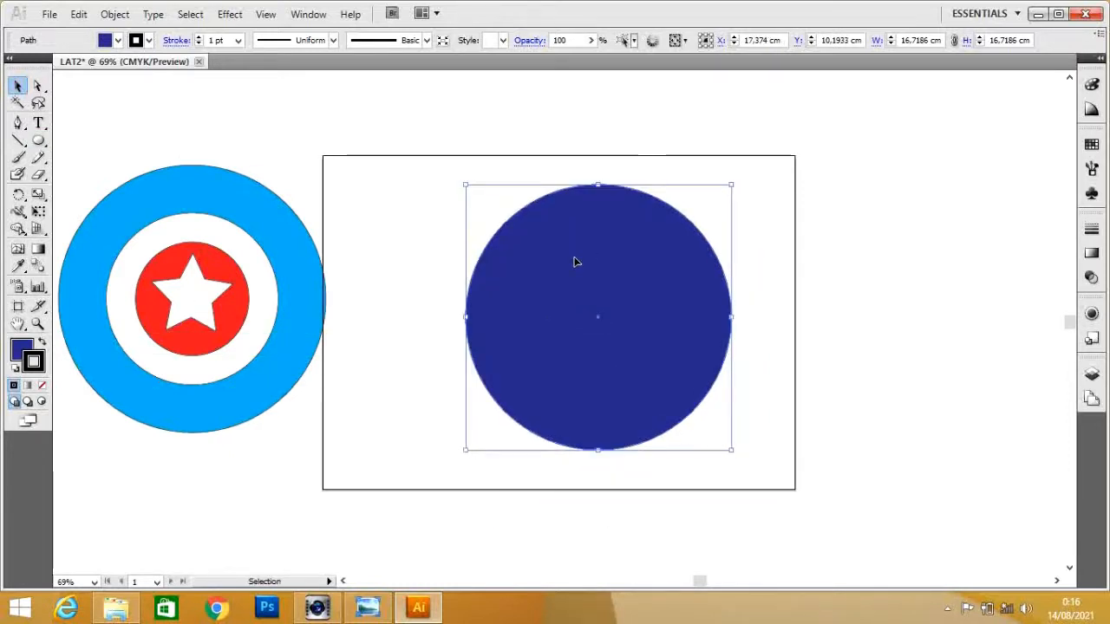
Step: Turn the dark blue circle into an upper semicircle by deleting its bottom anchor point with the Direct Selection tool
left_click(368, 606)
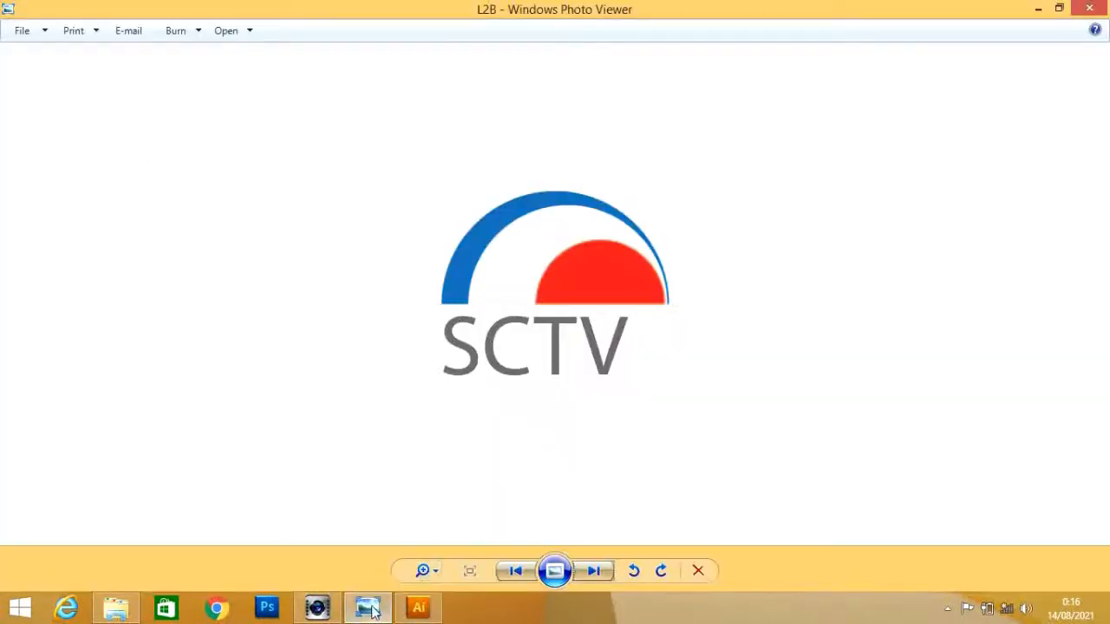
left_click(419, 607)
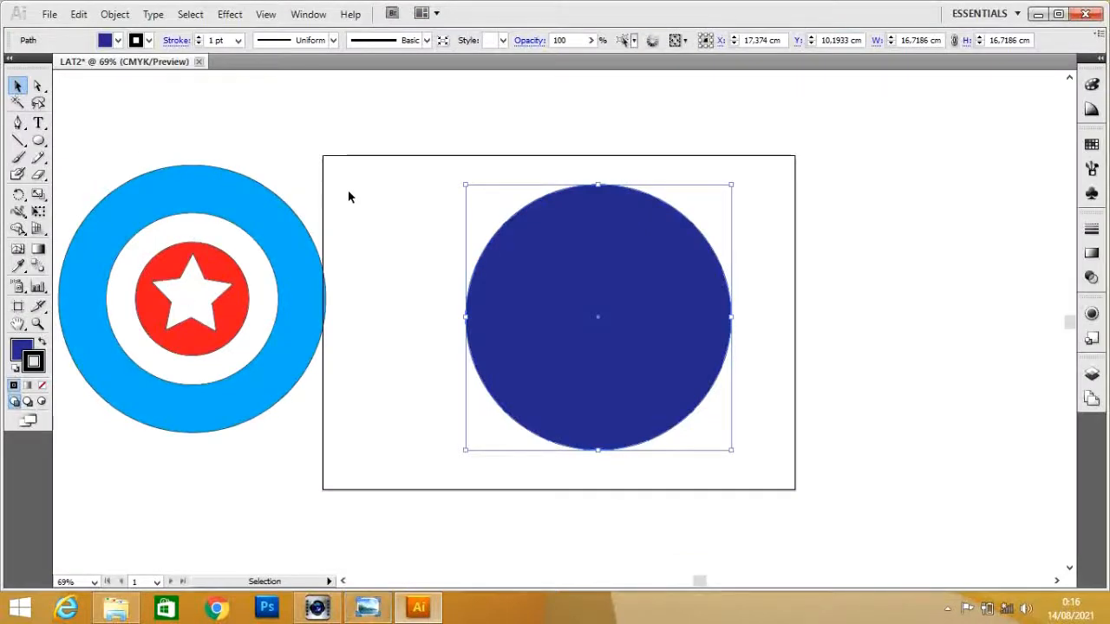
left_click(39, 87)
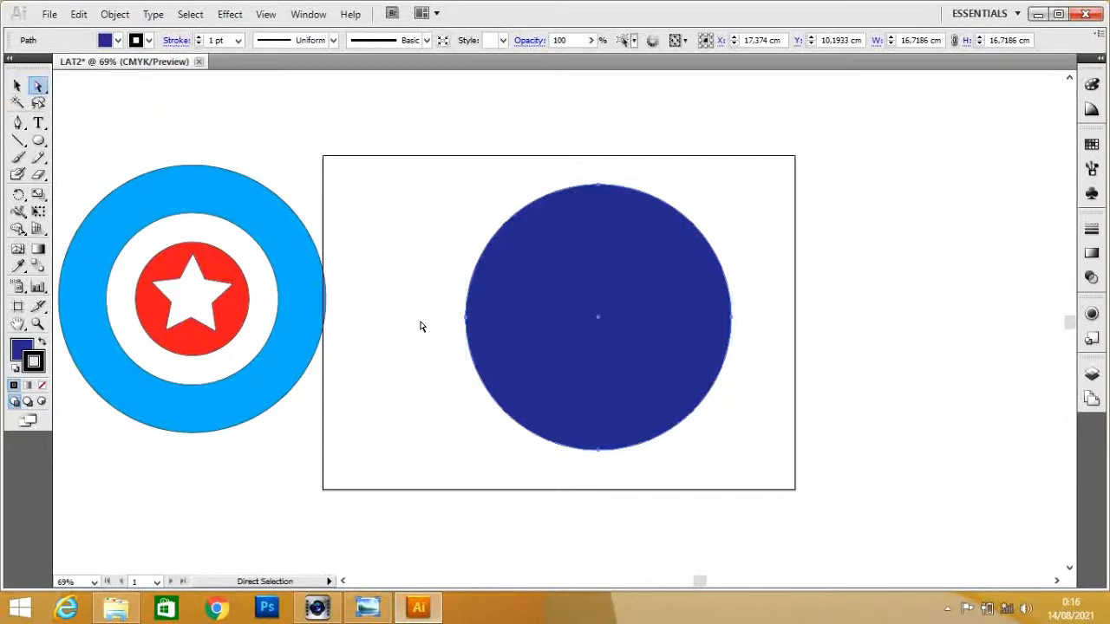
left_click_drag(445, 329, 800, 472)
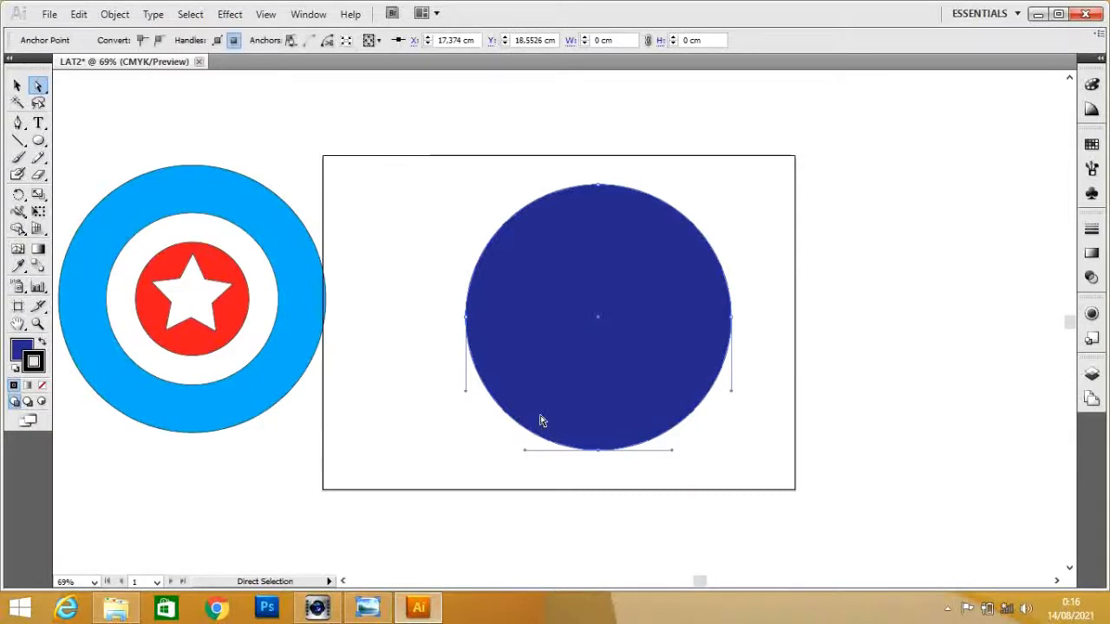
key("Delete")
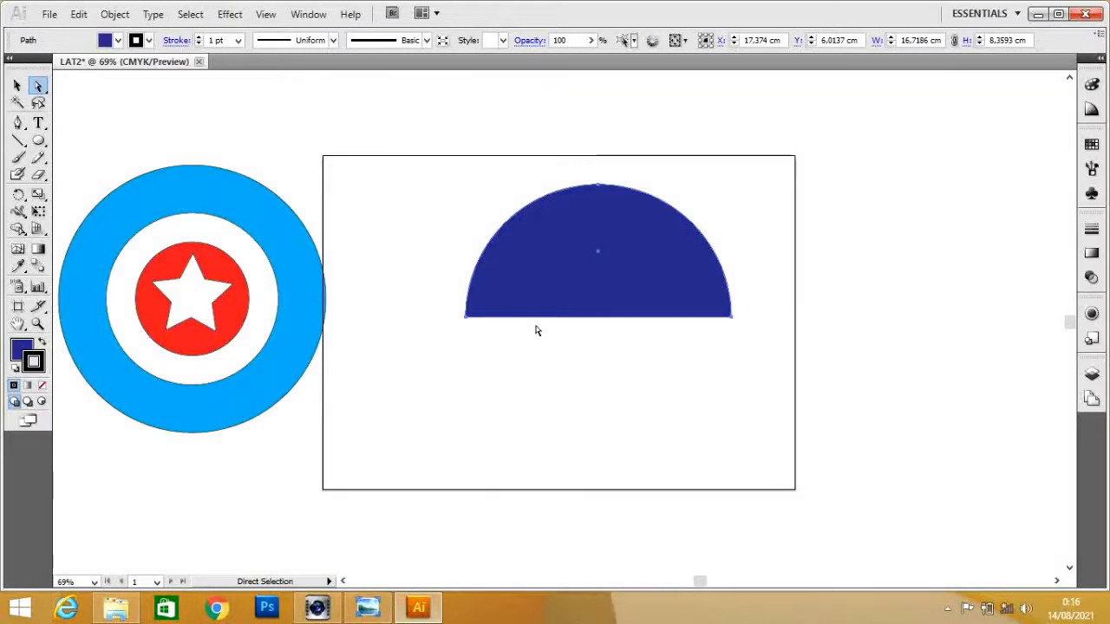
Step: Enlarge the semicircle proportionally to about 20.7 by 10.3 cm, place it centrally on the artboard, and compare it with the L2B reference
left_click(18, 85)
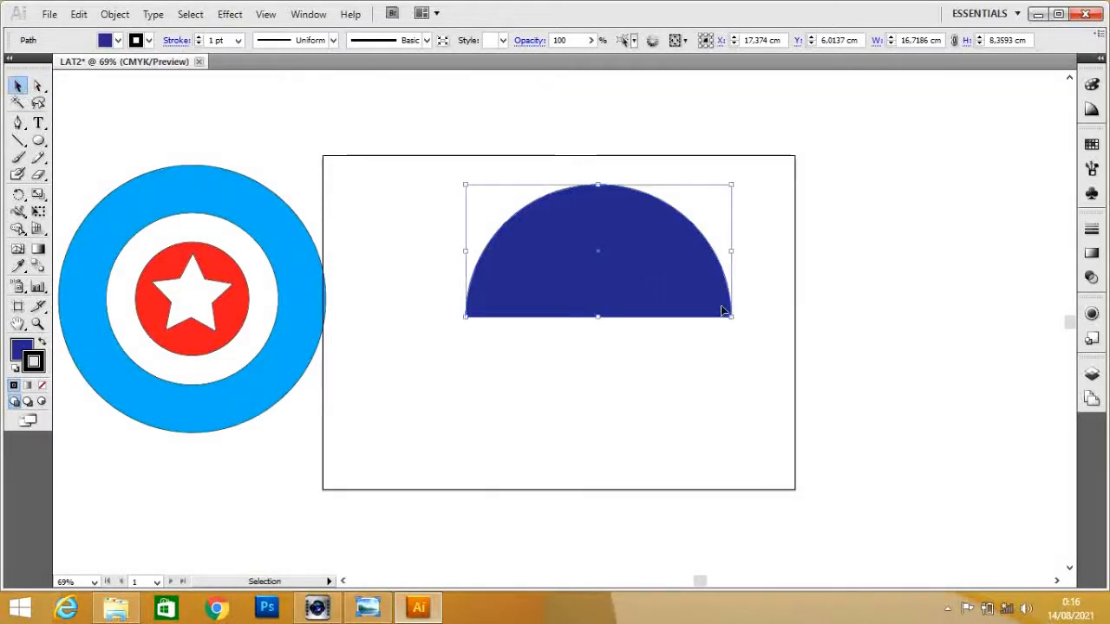
left_click_drag(735, 318, 699, 341)
left_click(368, 607)
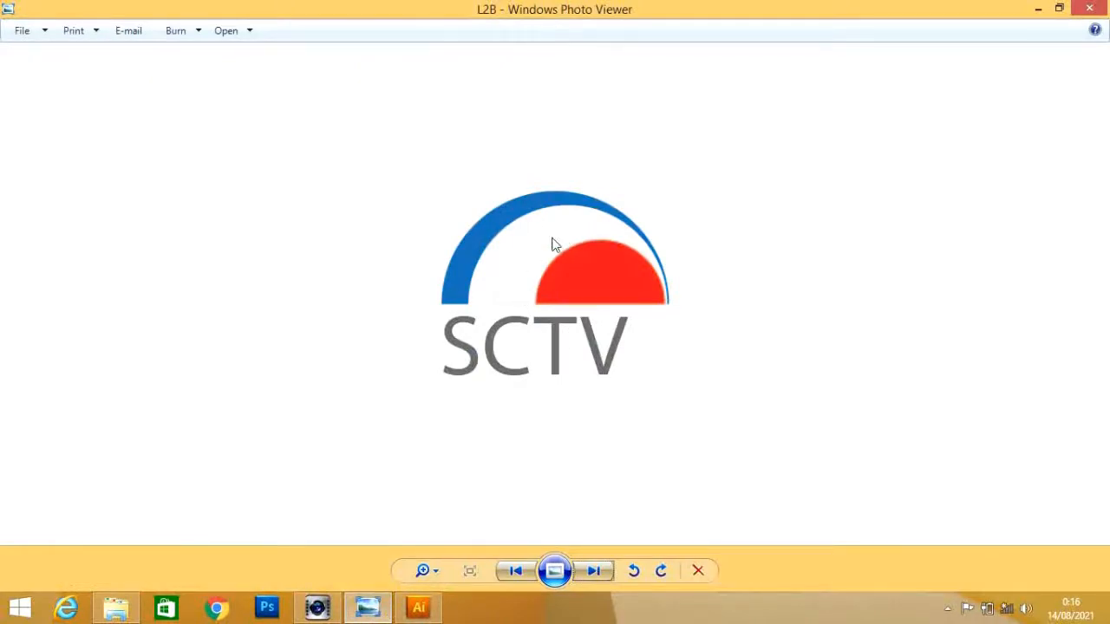
left_click(367, 607)
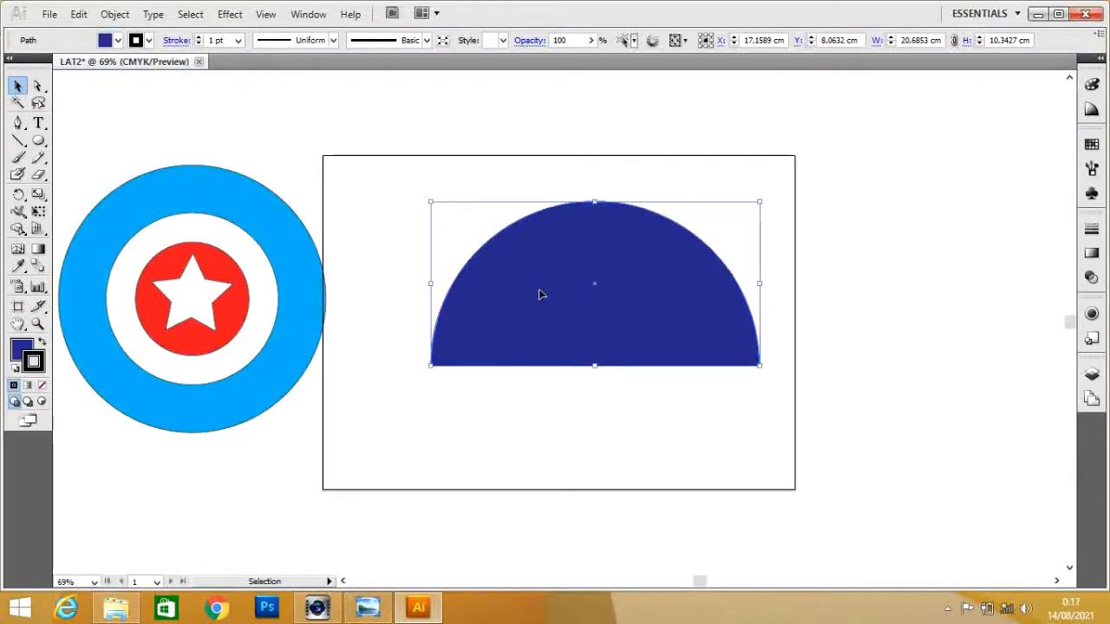
Step: Copy the dark blue semicircle and paste the duplicate in front at the same position
left_click(79, 15)
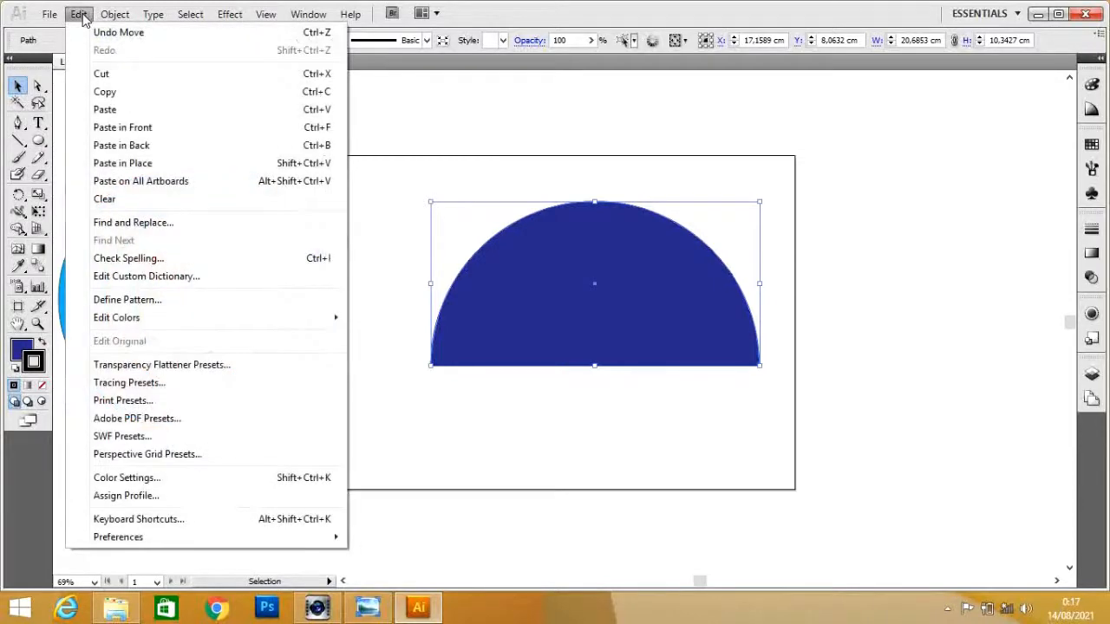
left_click(105, 92)
left_click(79, 14)
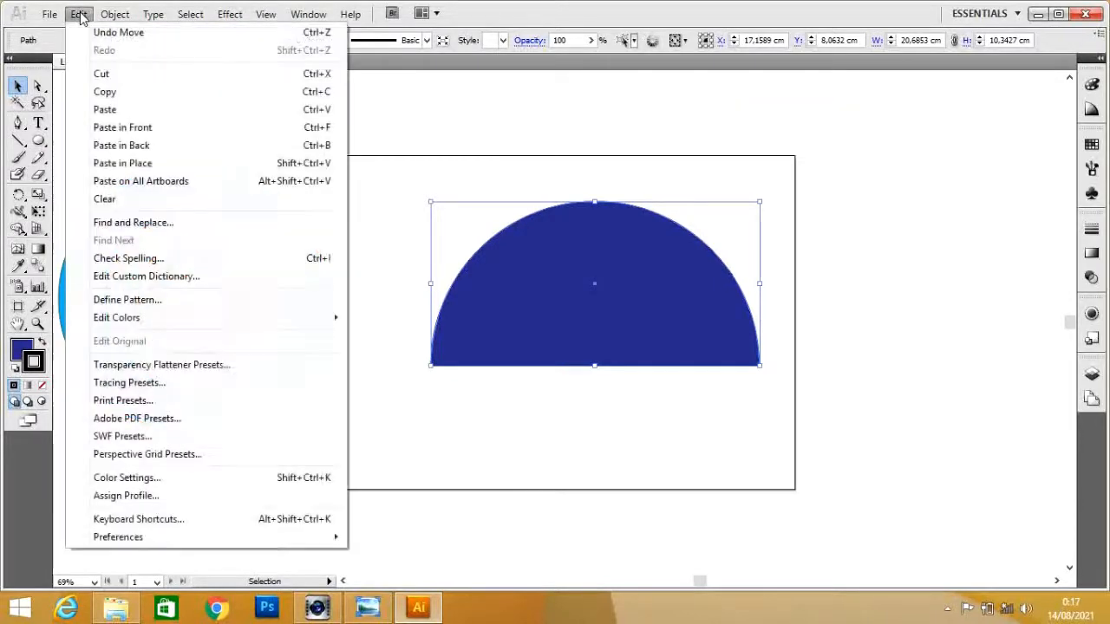
left_click(115, 131)
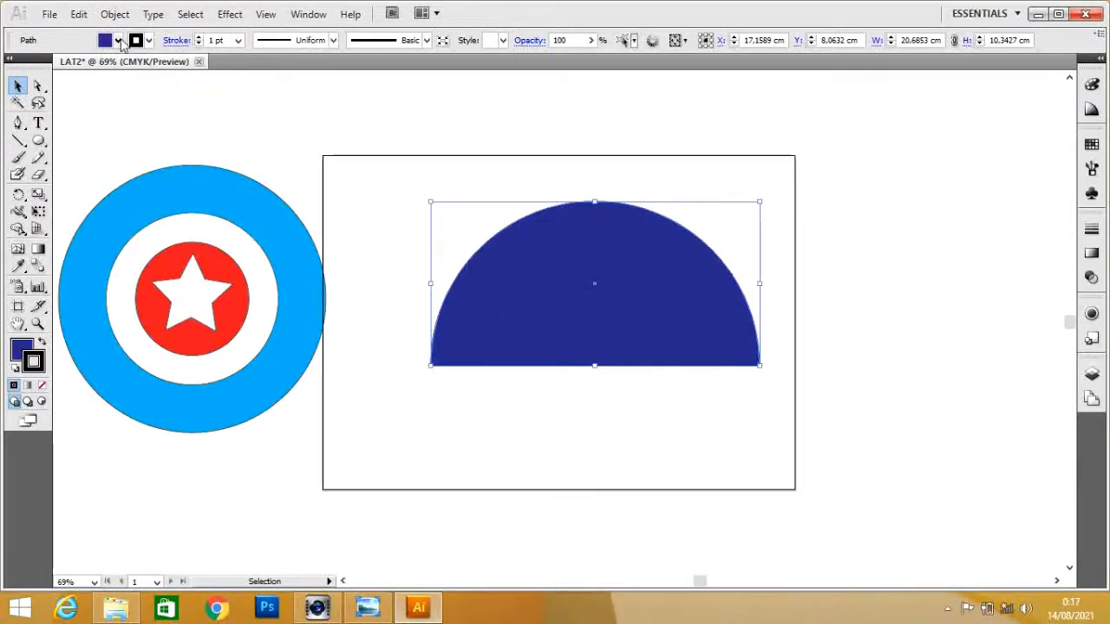
Step: Fill the duplicate semicircle with white, shrink it to about 16.6 by 7.1 cm from its lower-right corner, and compare it with the L2B reference
left_click(118, 40)
left_click(27, 57)
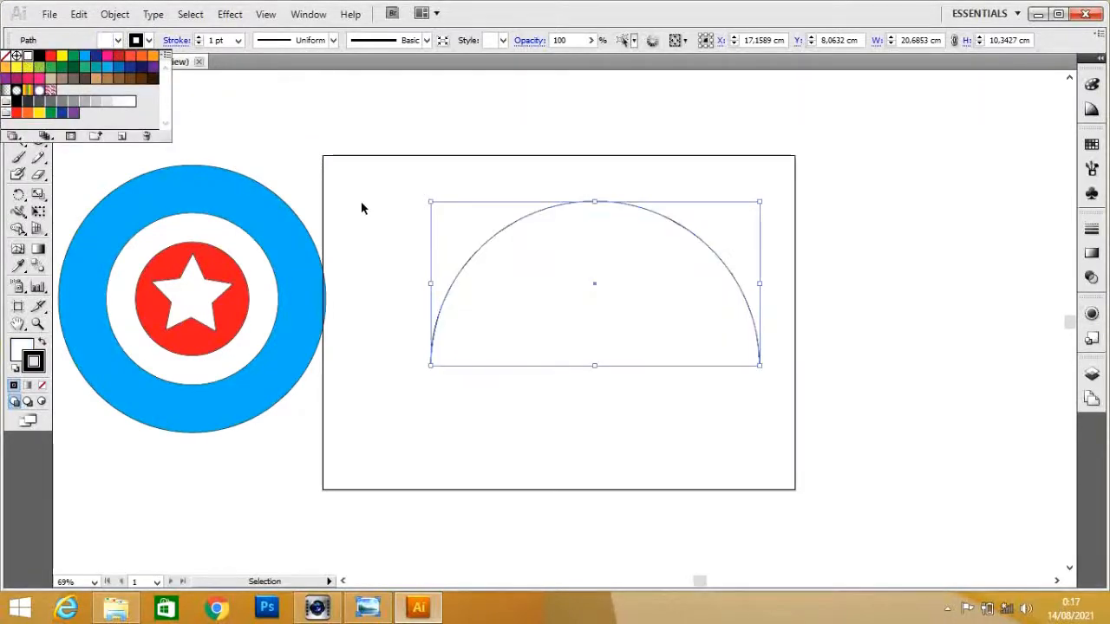
left_click(431, 202)
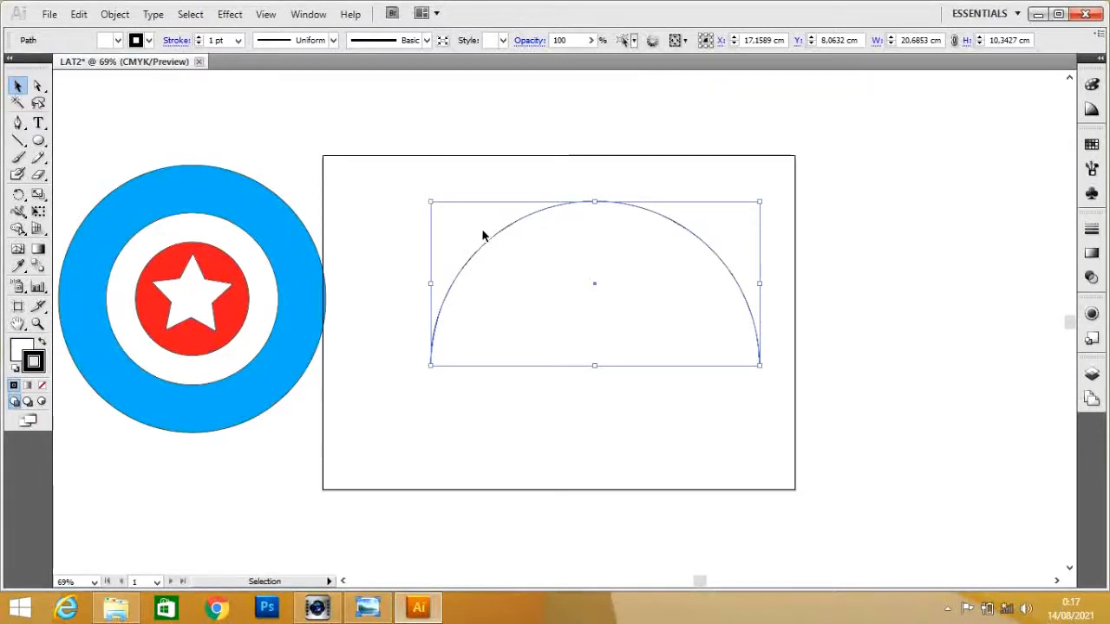
left_click_drag(429, 201, 495, 252)
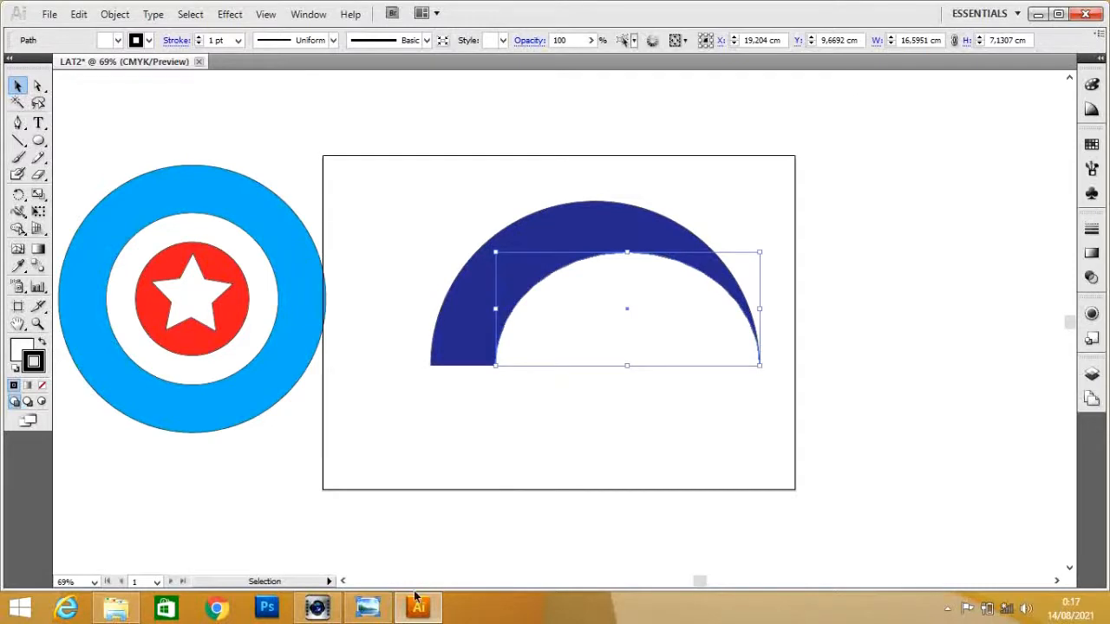
left_click(368, 607)
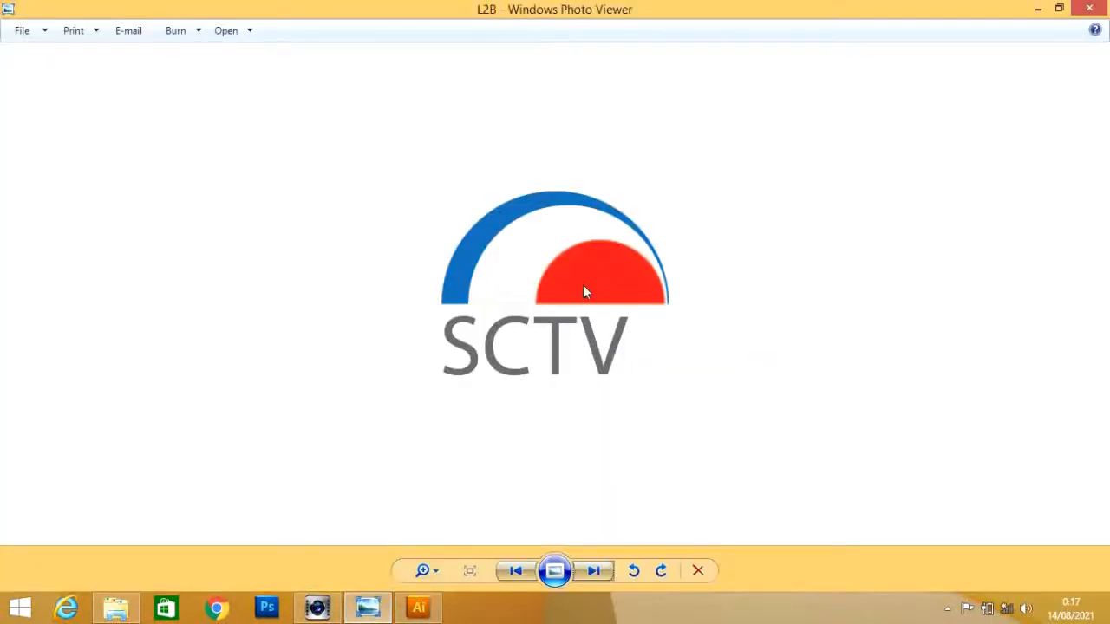
left_click(419, 607)
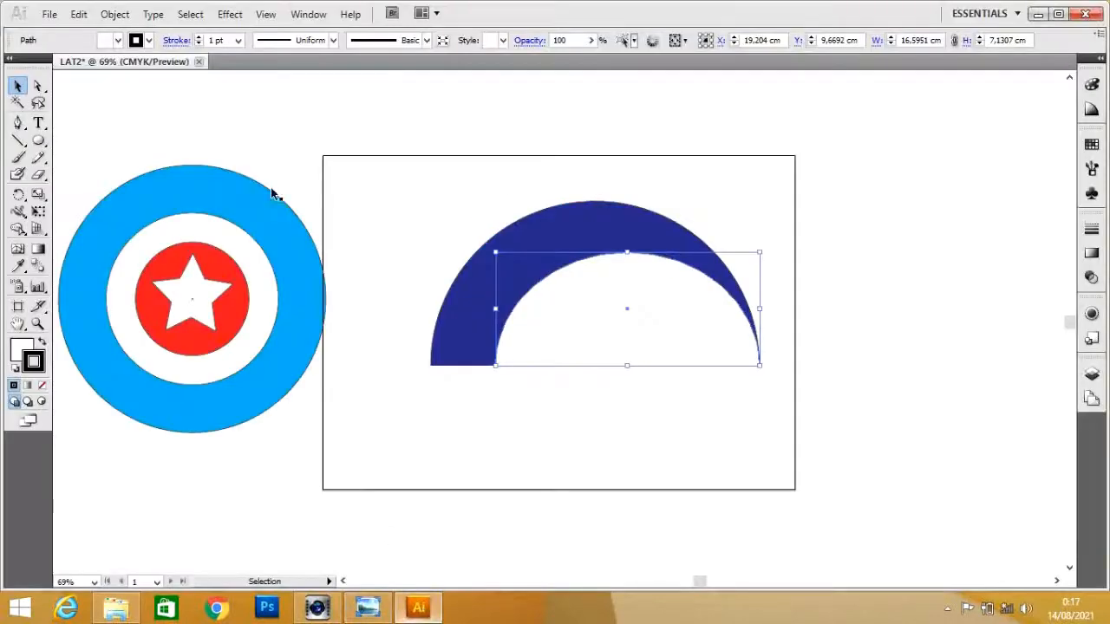
Step: Copy the white semicircle, paste the duplicate in front at the same position, and fill it with red
left_click(79, 15)
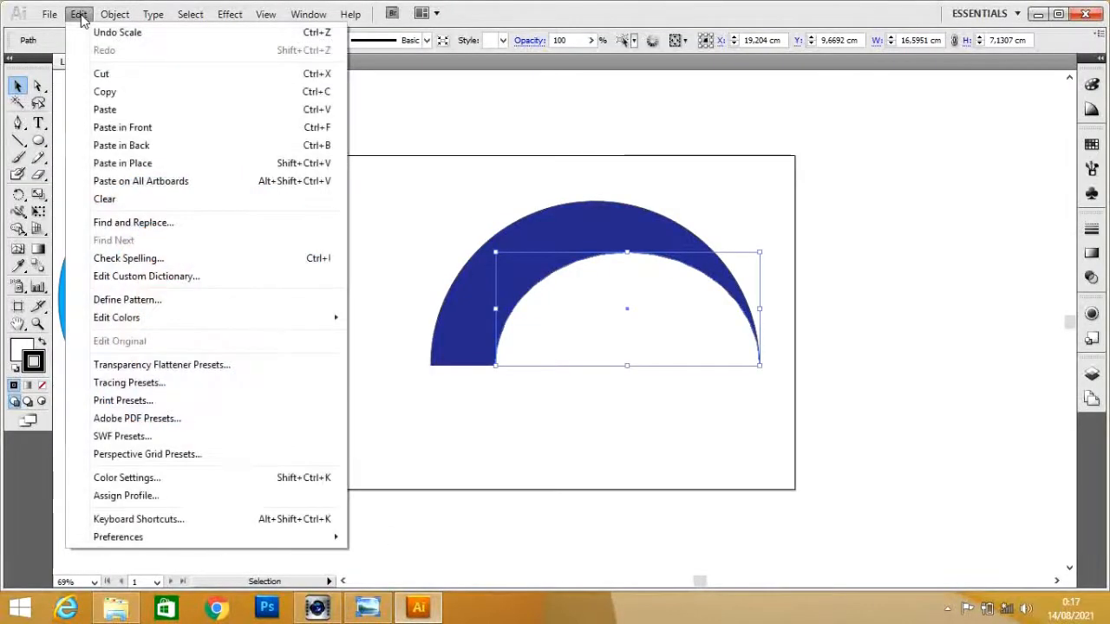
left_click(105, 92)
left_click(79, 14)
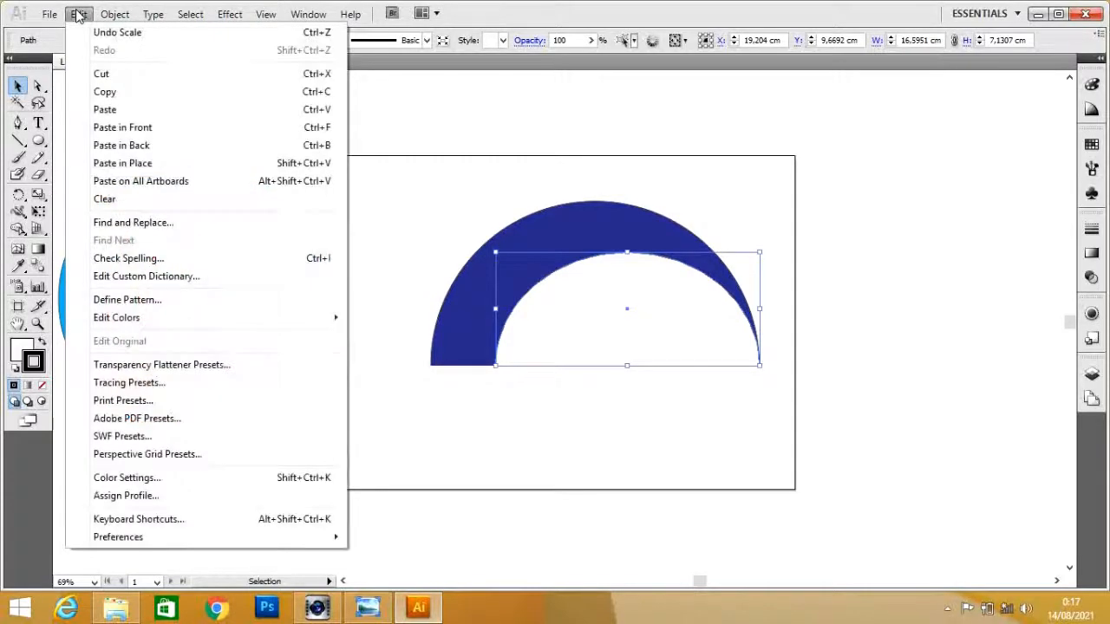
left_click(139, 130)
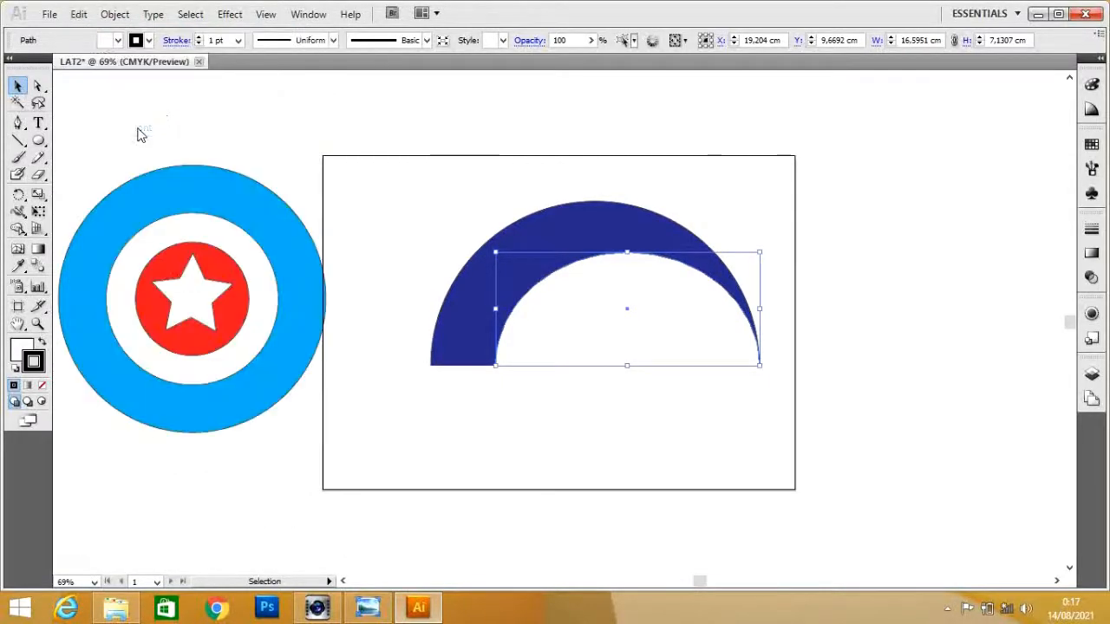
left_click(117, 41)
left_click(50, 56)
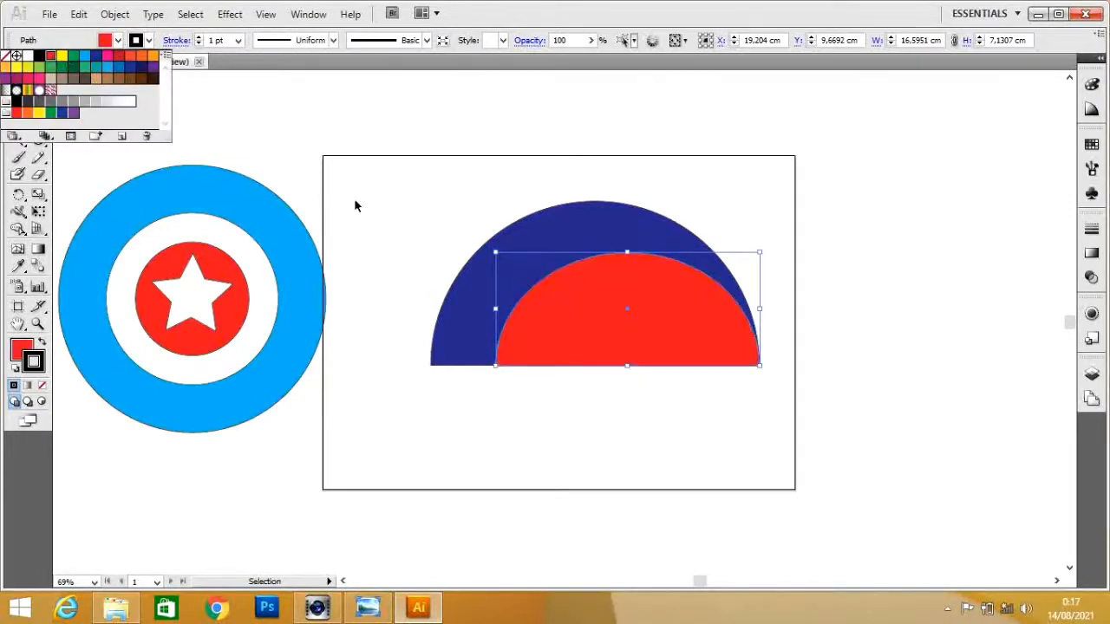
Step: Shrink the red semicircle to about 11.4 by 4.6 cm from its lower-right corner and compare it with the L2B reference
left_click(504, 259)
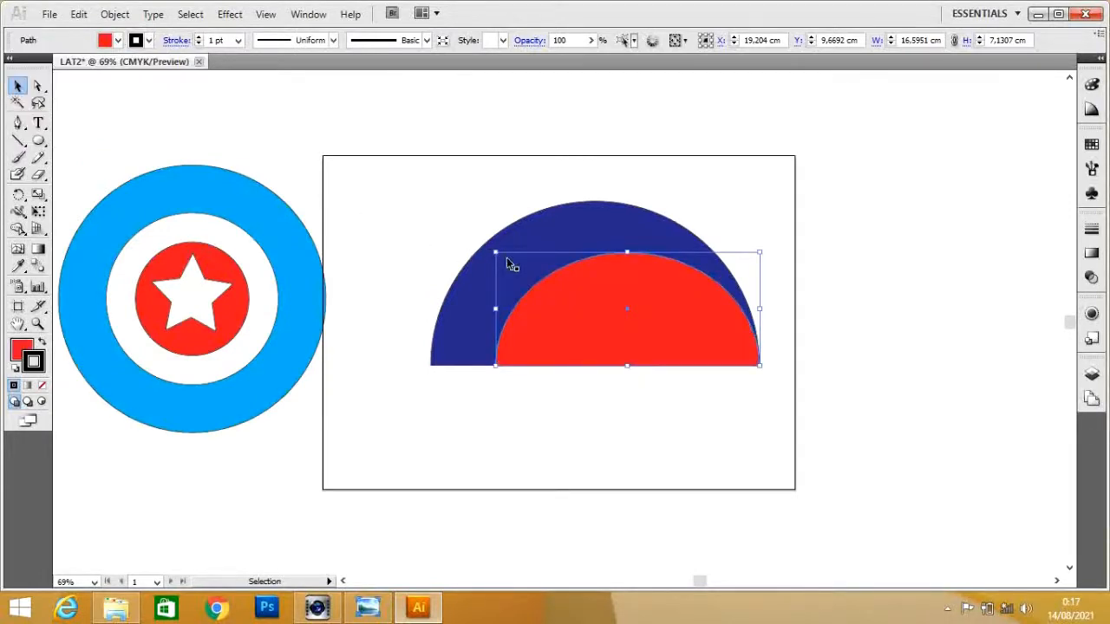
left_click_drag(495, 253, 579, 292)
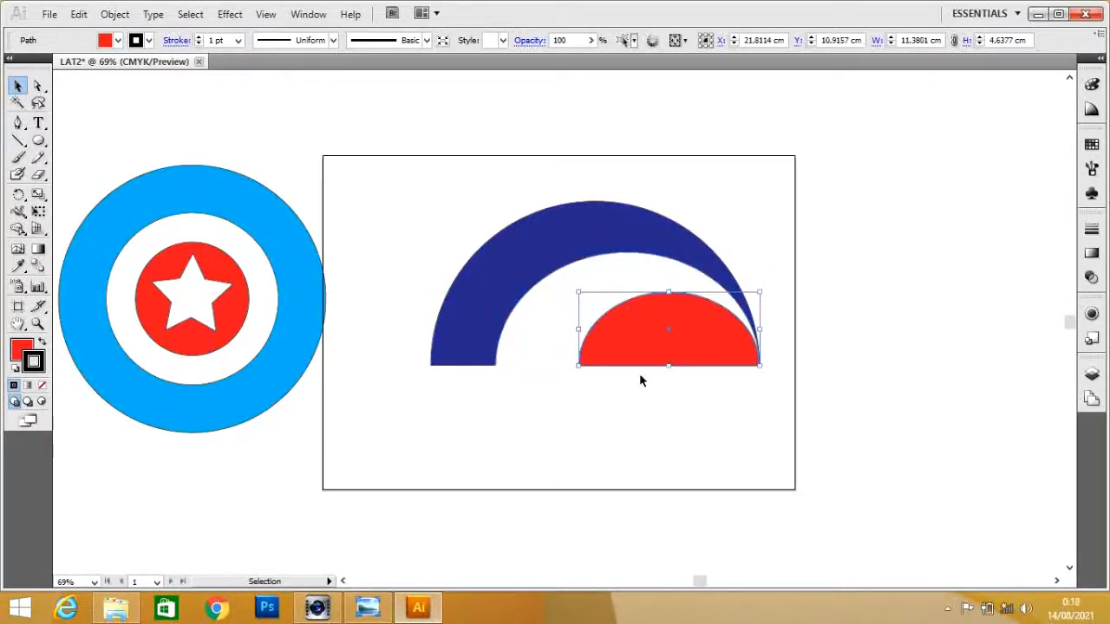
left_click(638, 393)
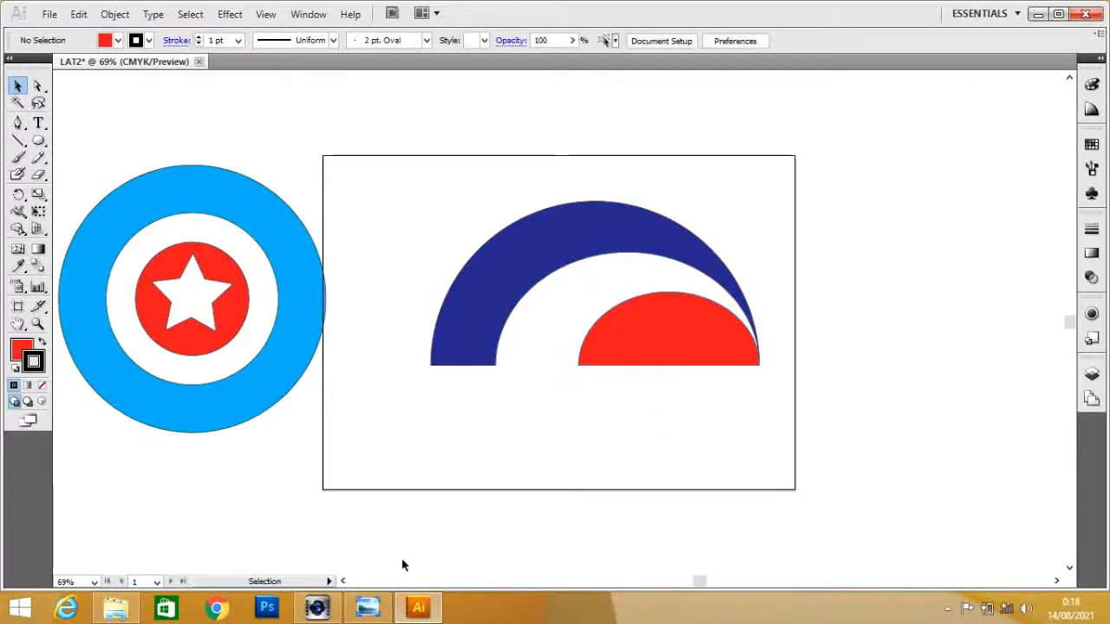
left_click(367, 607)
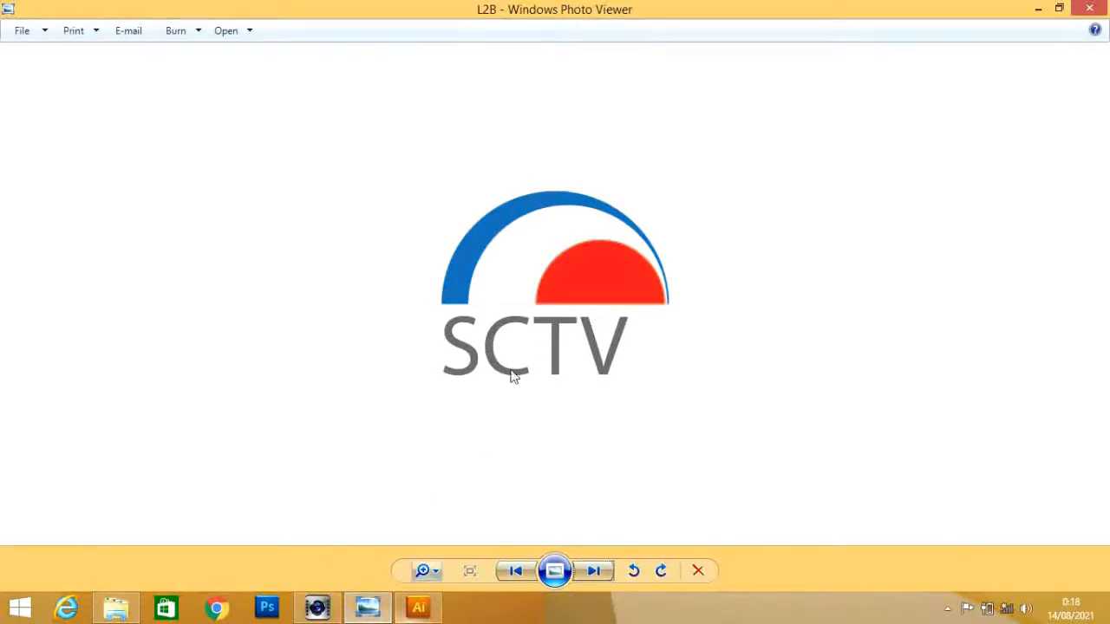
left_click(418, 607)
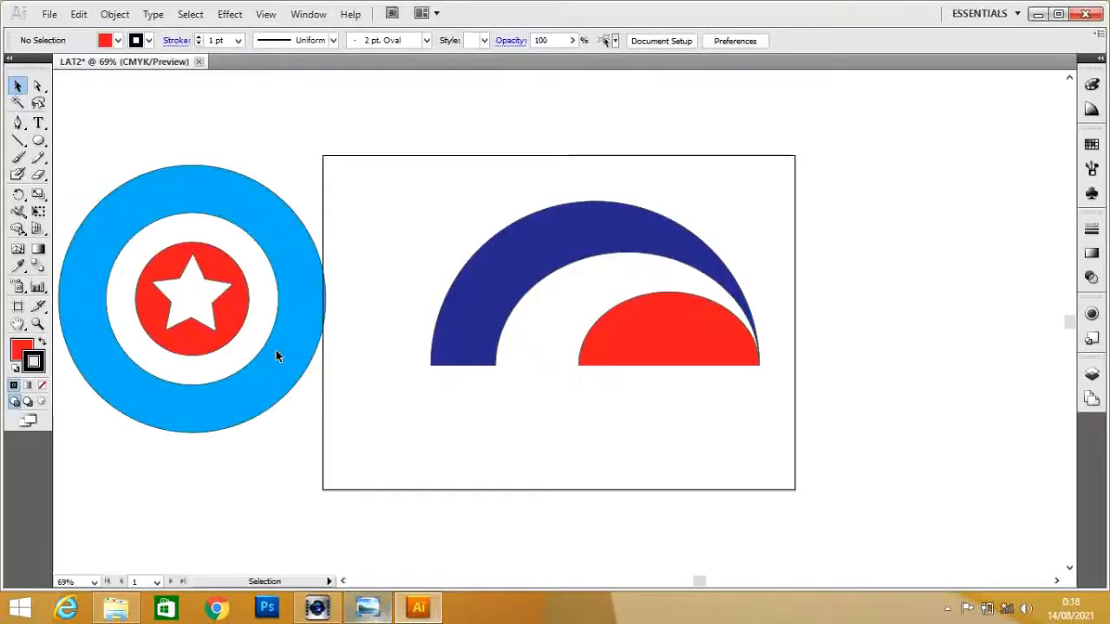
Step: Add the text SCTV at 60 pt just below the blue arc's lower-left end
left_click(38, 126)
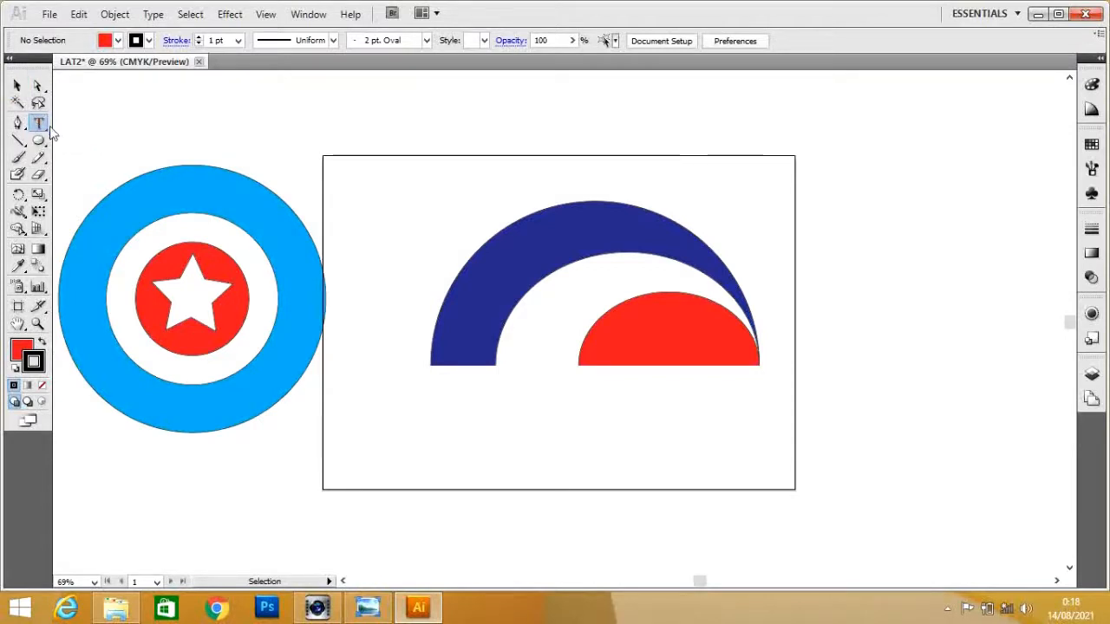
left_click(442, 406)
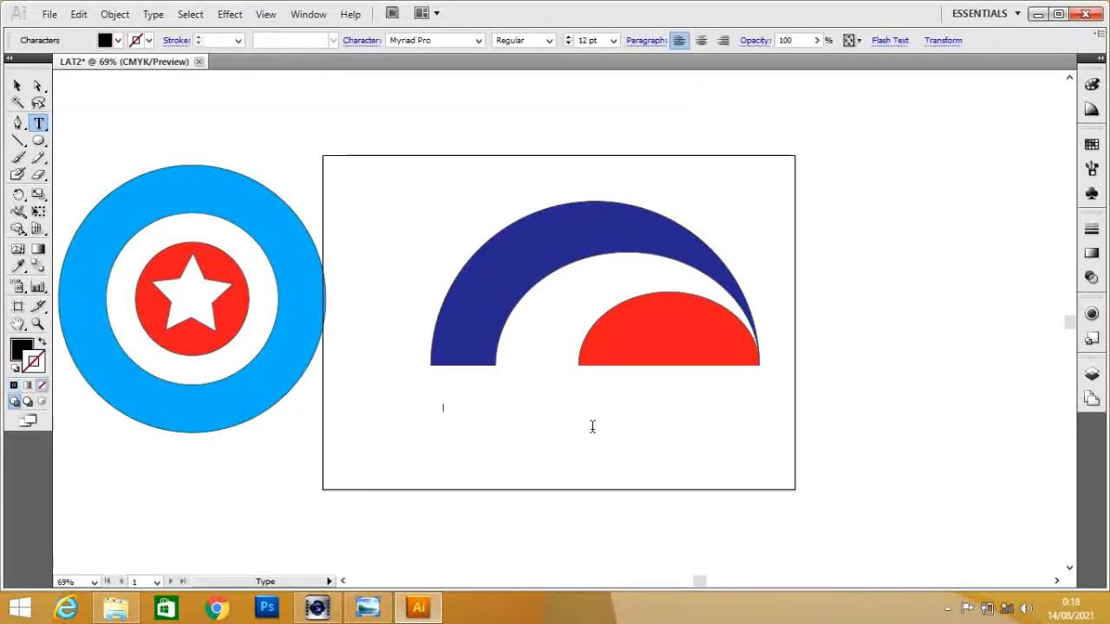
left_click(613, 41)
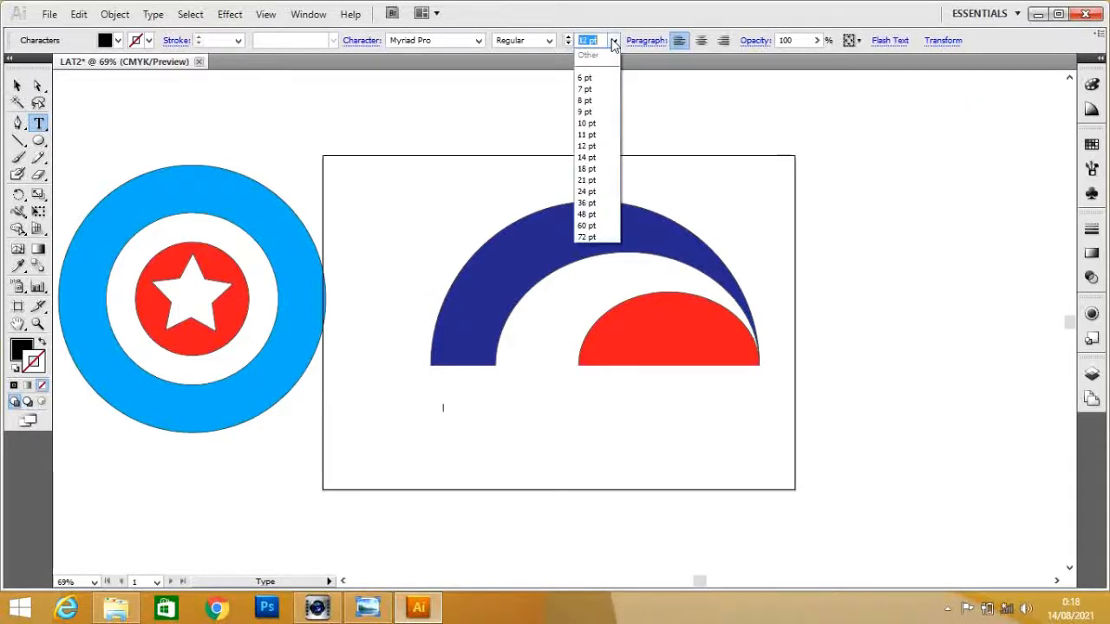
left_click(587, 227)
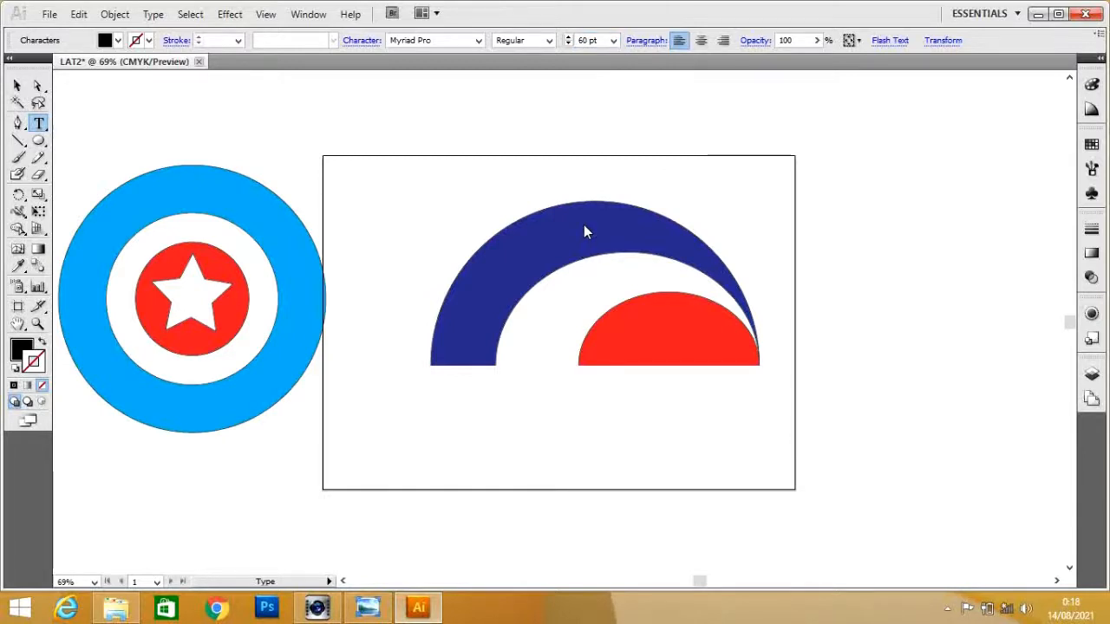
type("SCTV")
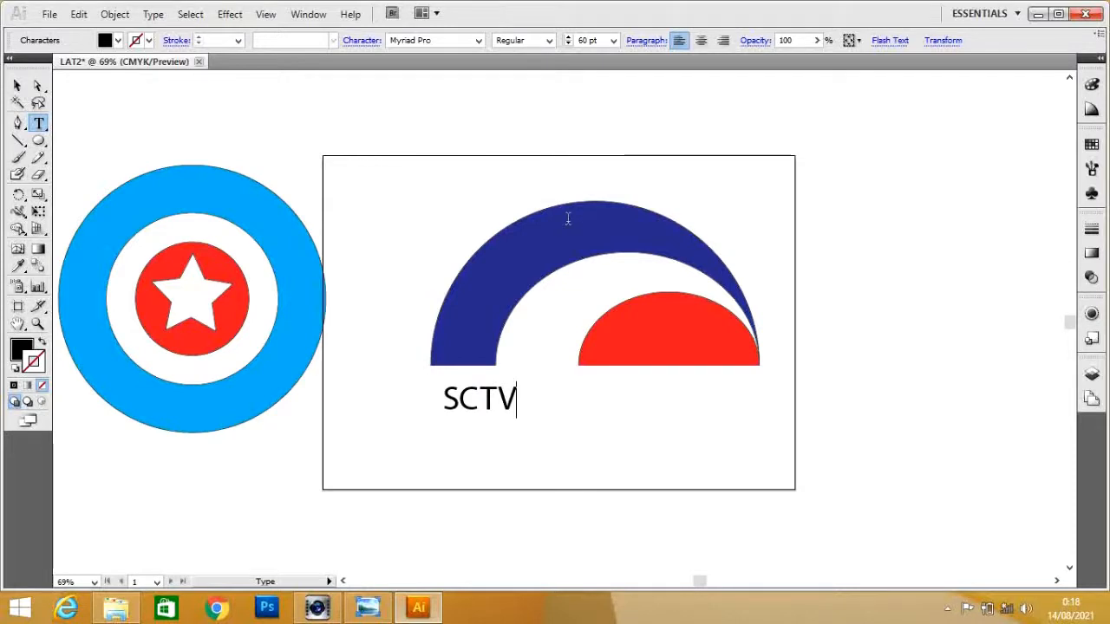
Step: Stretch the SCTV text wider and taller so it spans the full width of the semicircles, right beneath them
left_click(17, 88)
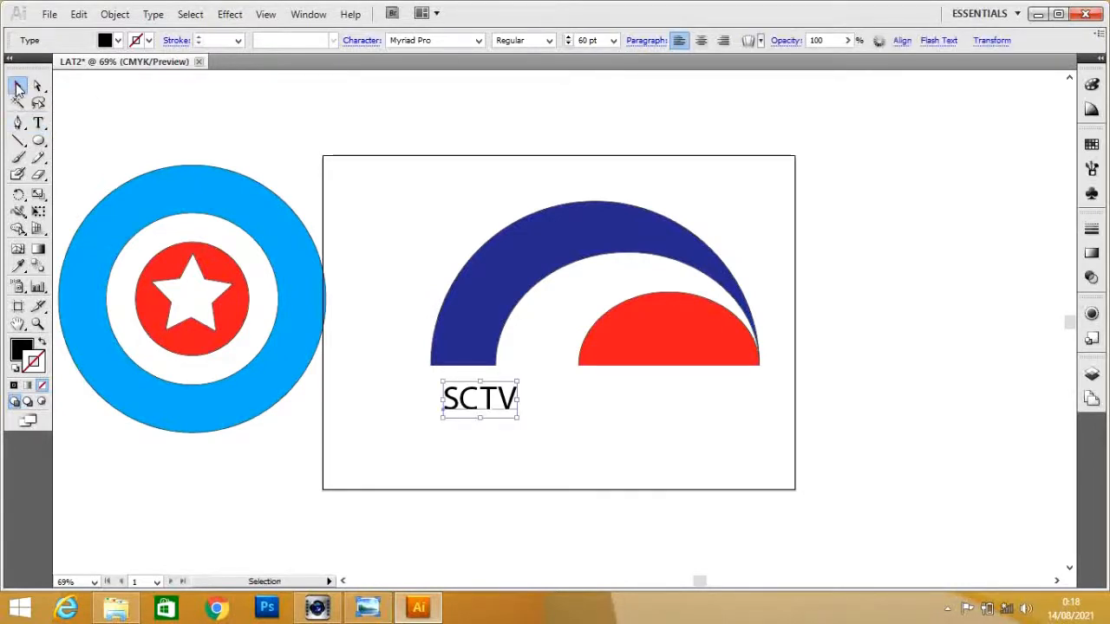
left_click_drag(516, 418, 758, 446)
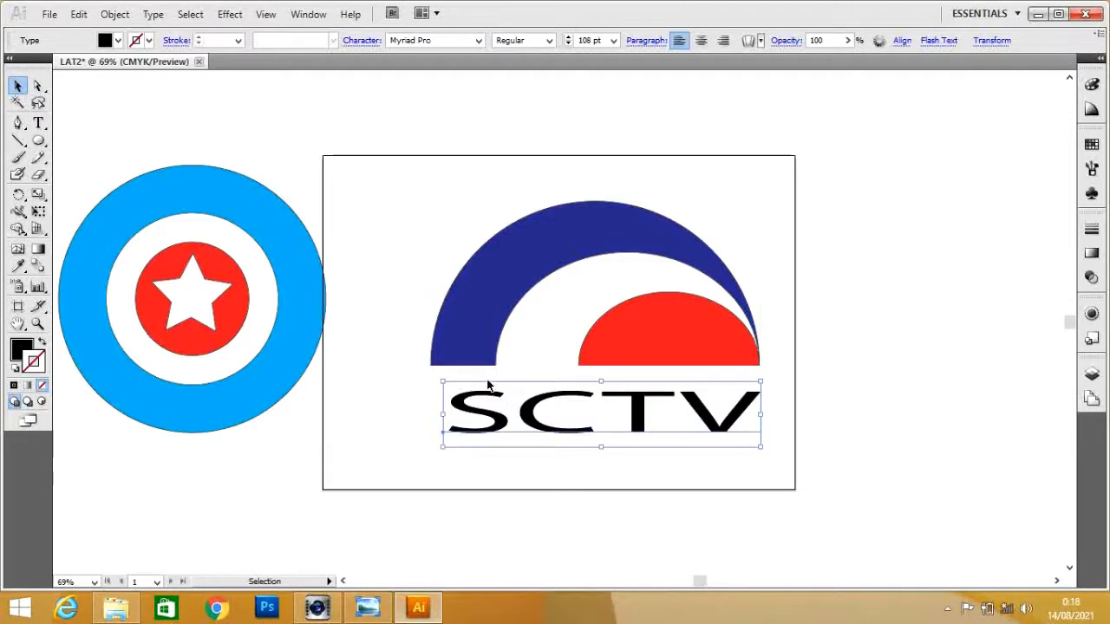
left_click_drag(601, 379, 601, 372)
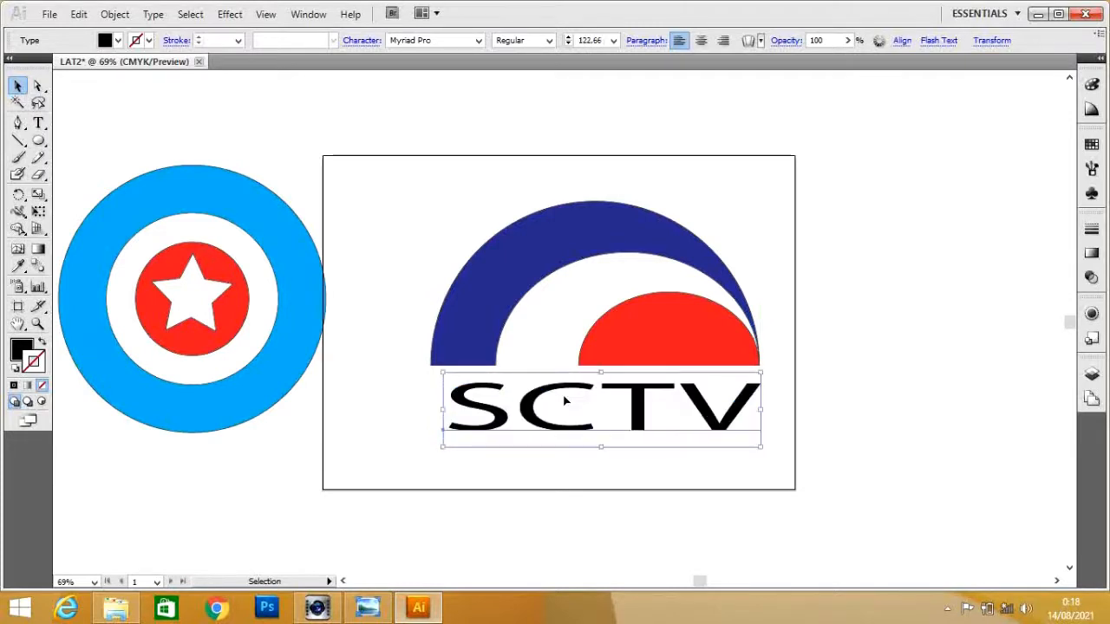
left_click_drag(443, 410, 425, 409)
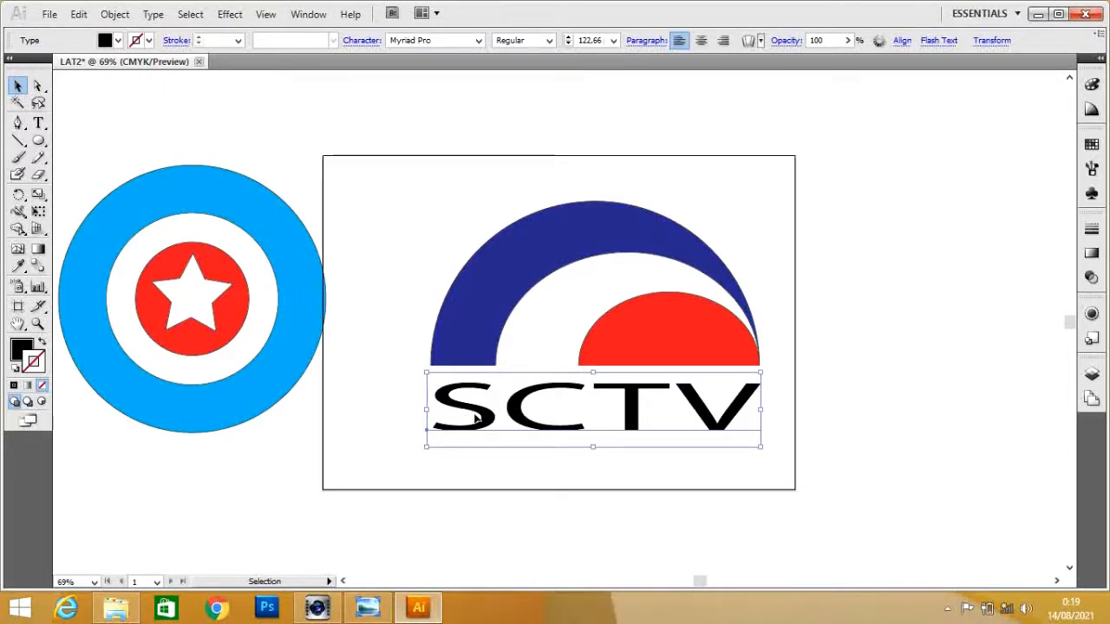
Step: Try Nirmala UI and Mesquite Std Medium on the SCTV text, and set its font to Lucida Console
left_click(38, 124)
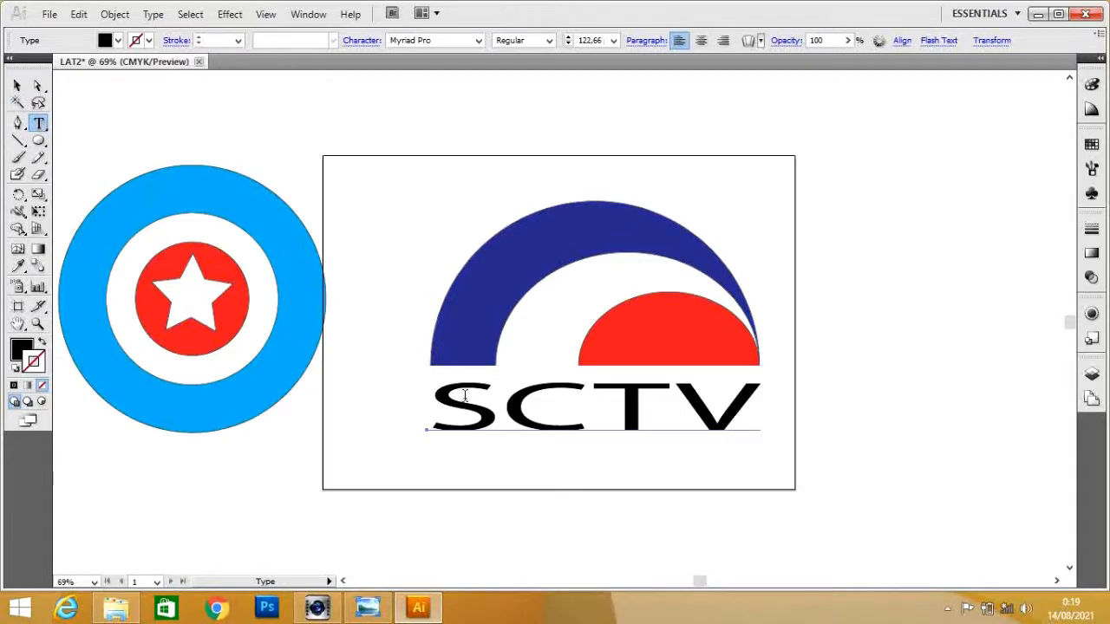
left_click_drag(441, 401, 743, 411)
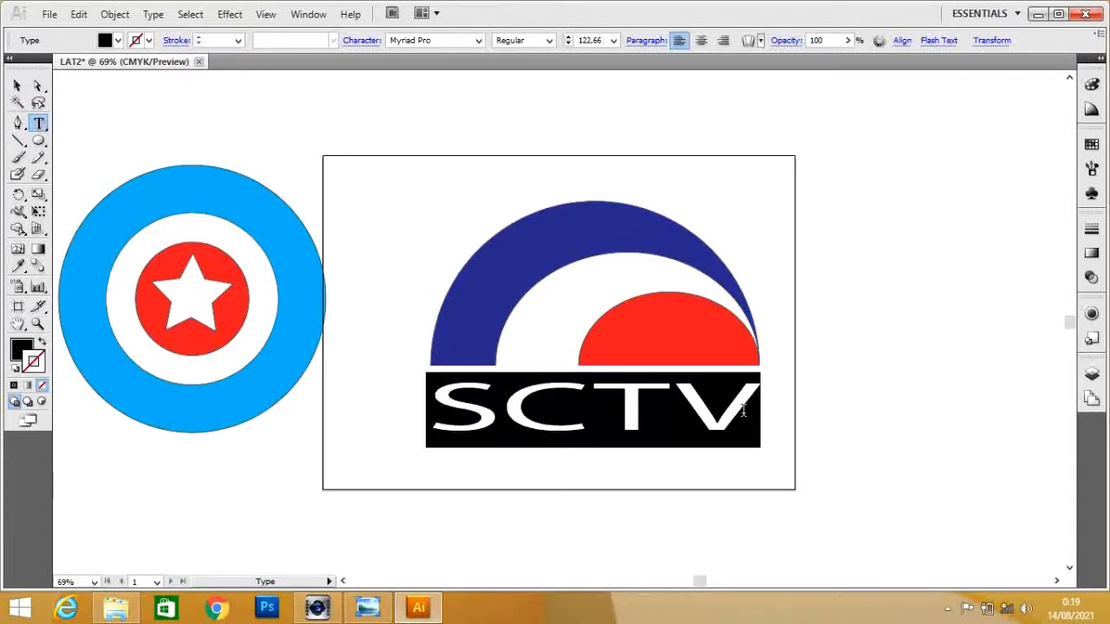
left_click(478, 41)
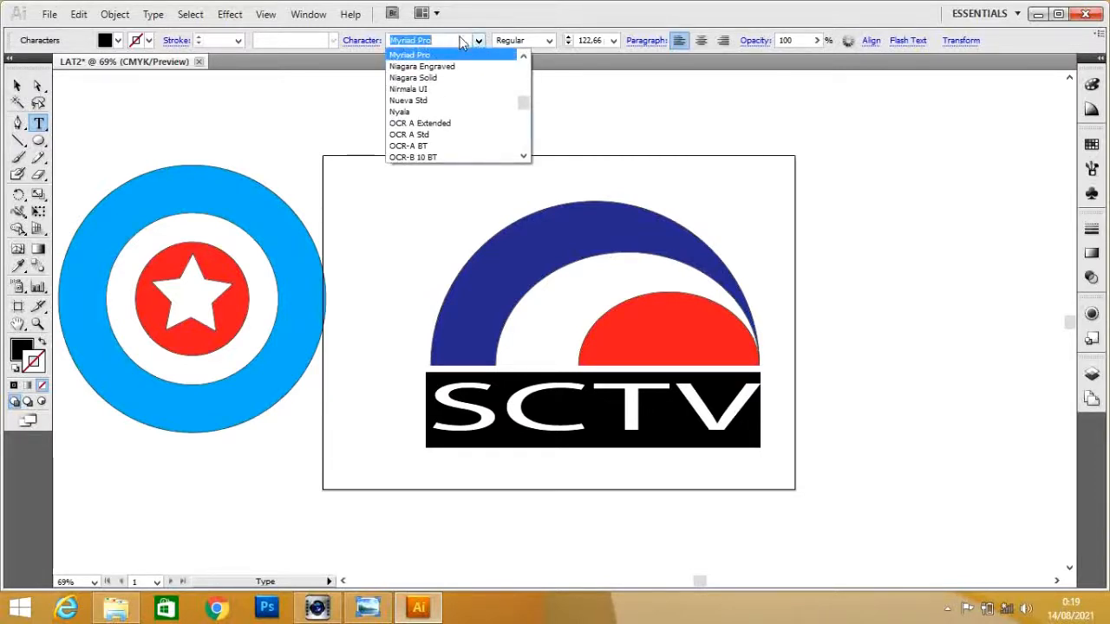
left_click(432, 90)
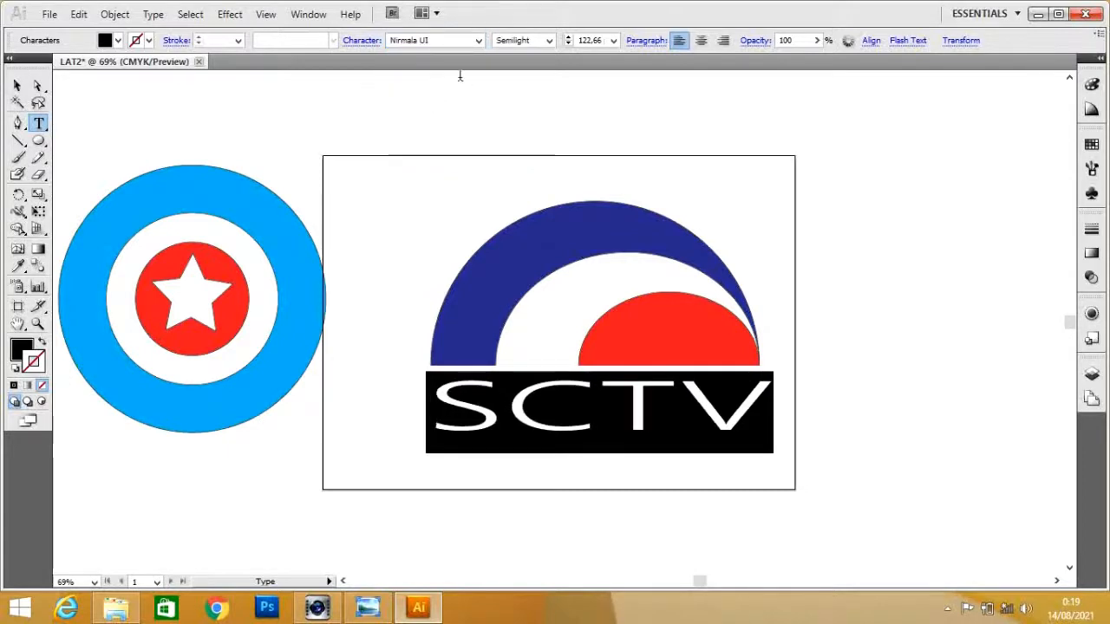
left_click(479, 41)
scroll(436, 101, "up", 8)
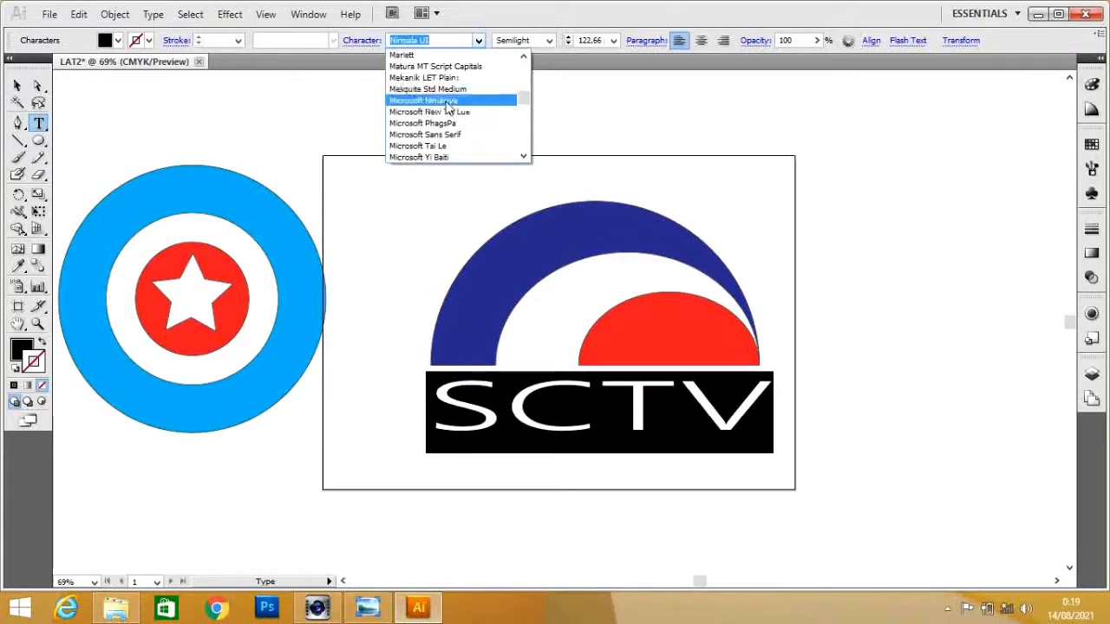
left_click(433, 94)
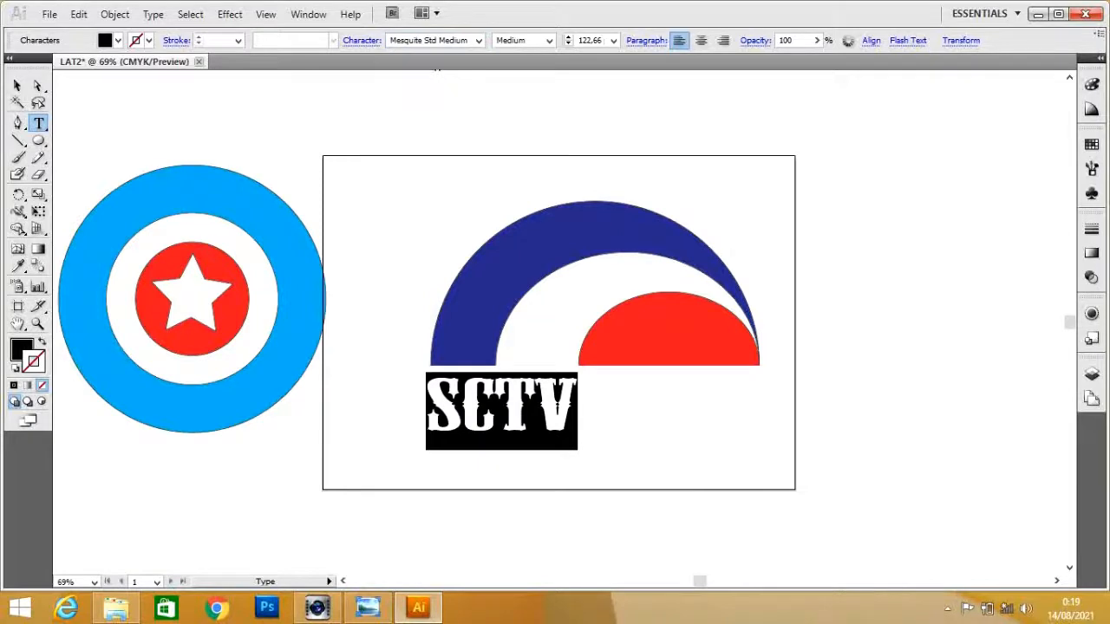
left_click(479, 40)
scroll(491, 119, "up", 5)
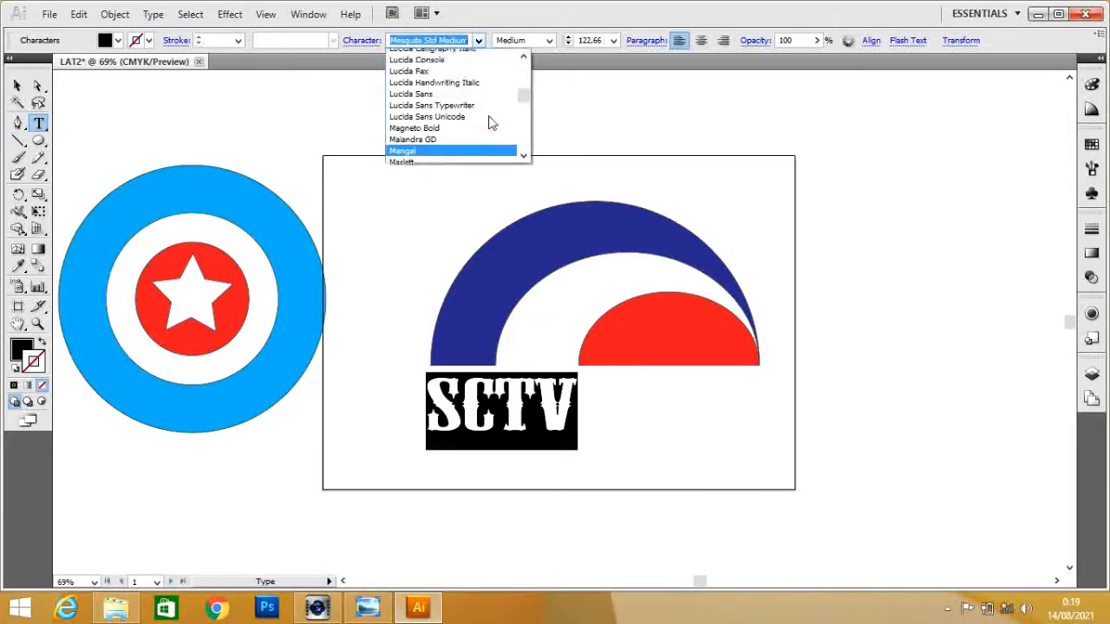
left_click(507, 101)
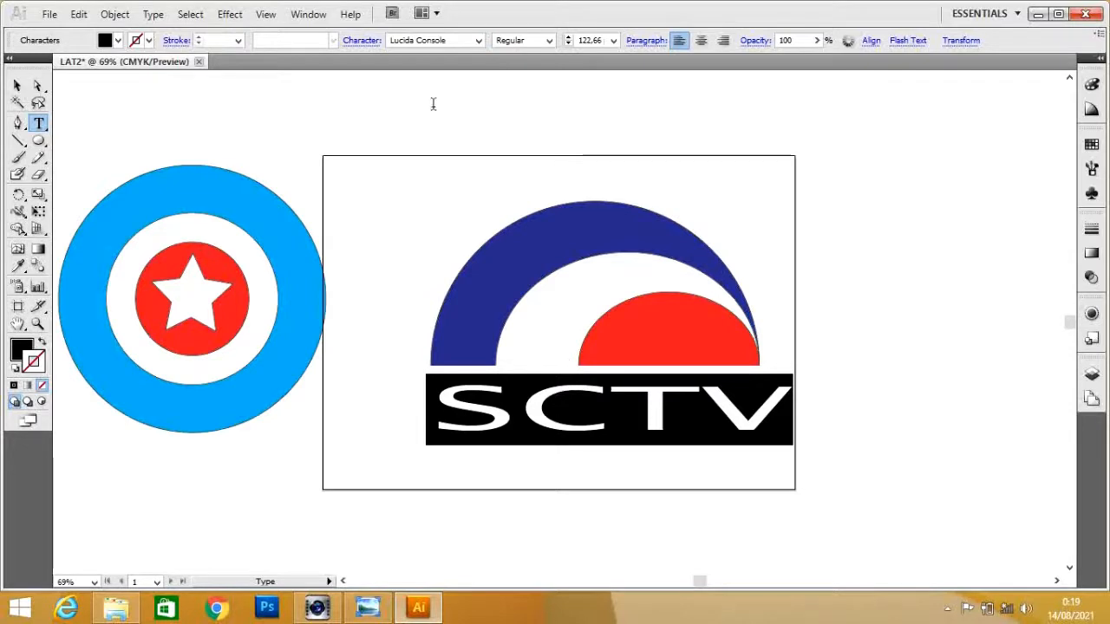
left_click(501, 402)
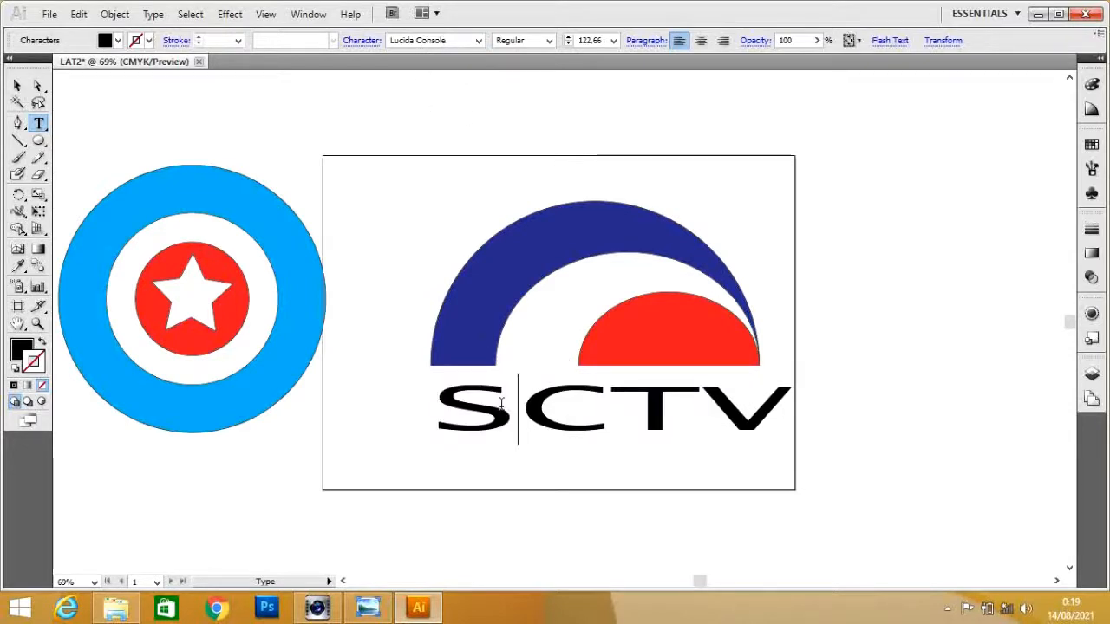
Step: Narrow the SCTV text from its right side until it roughly matches the right end of the blue arc
left_click(16, 86)
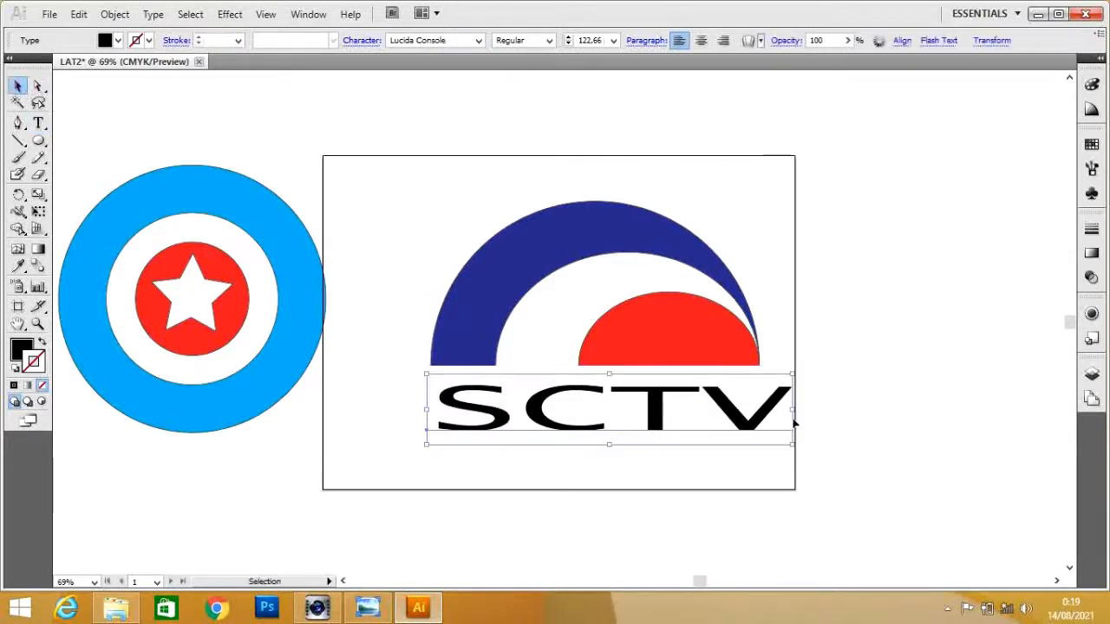
left_click_drag(793, 409, 767, 402)
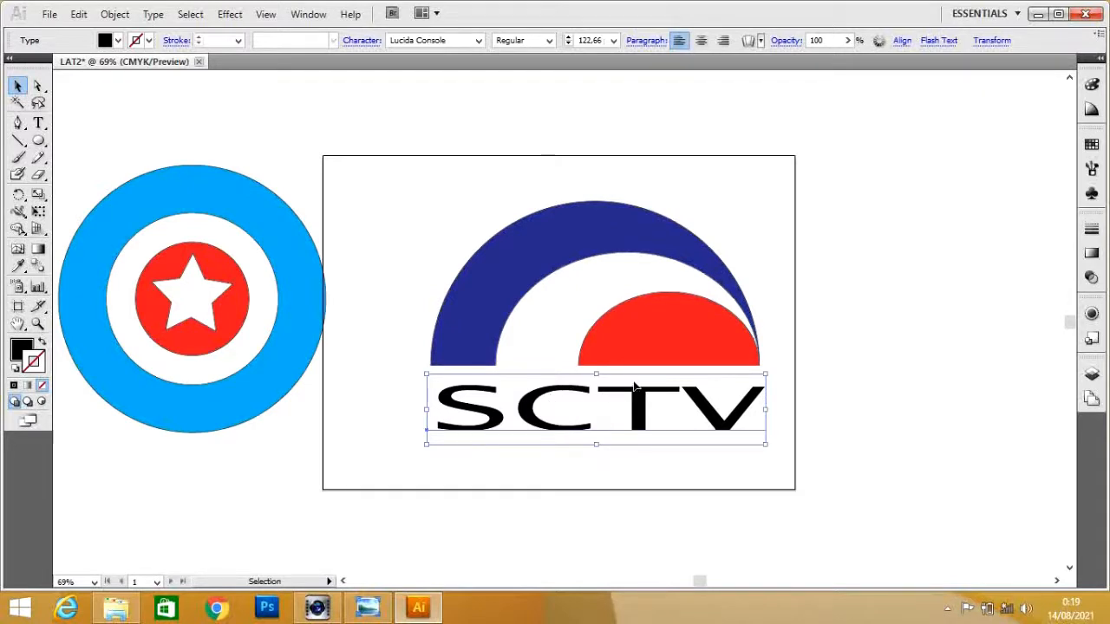
Step: Try red on the SCTV text, and set its fill colour to the light orange swatch
left_click(118, 40)
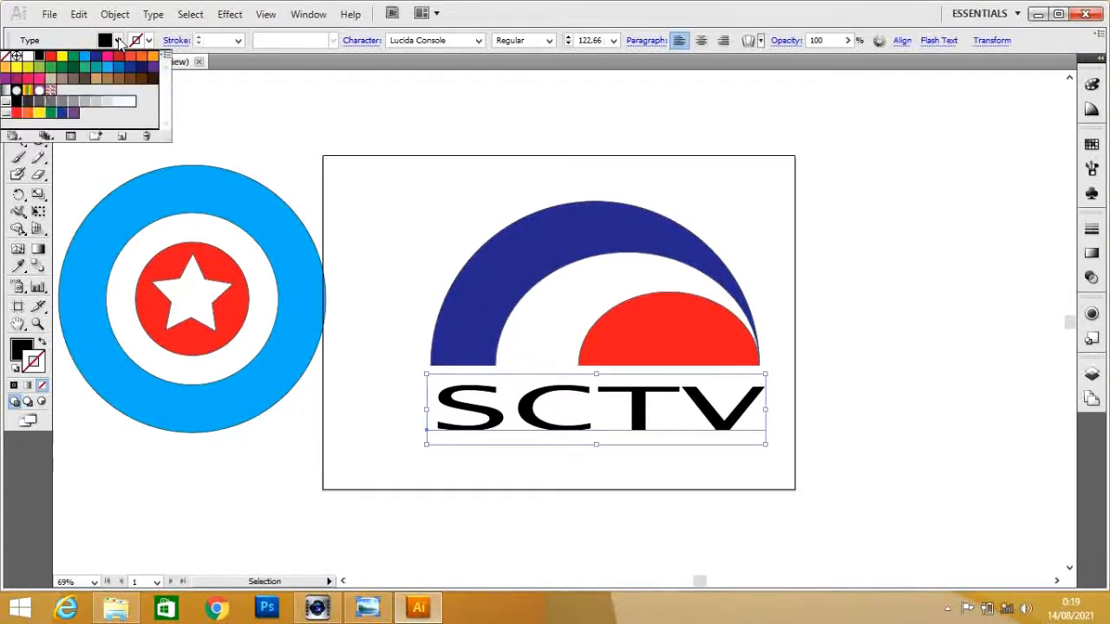
left_click(50, 58)
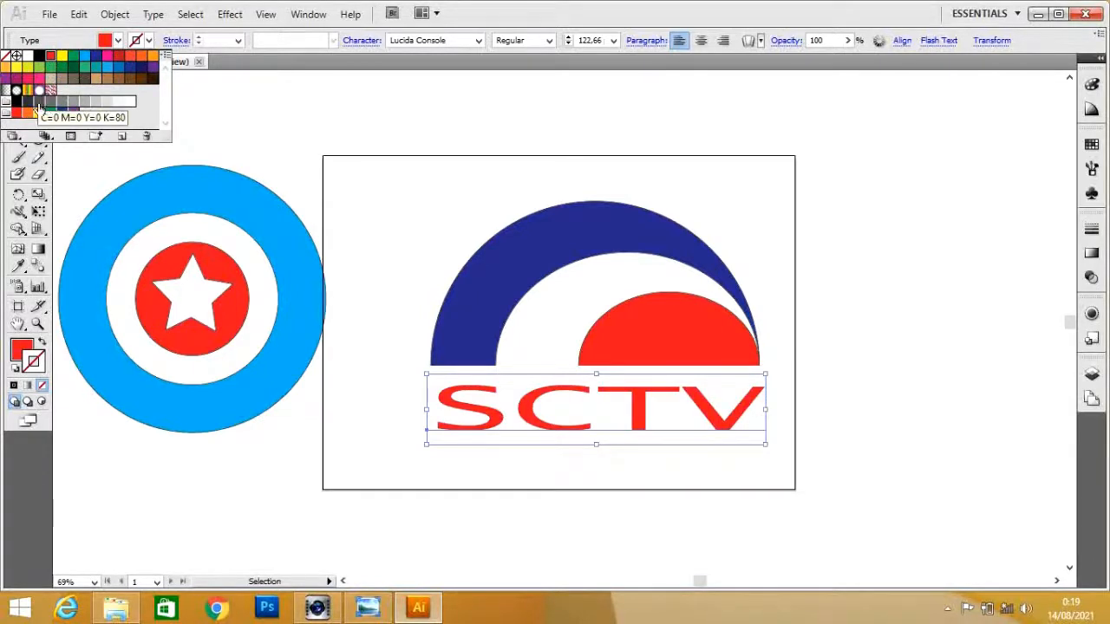
left_click(153, 59)
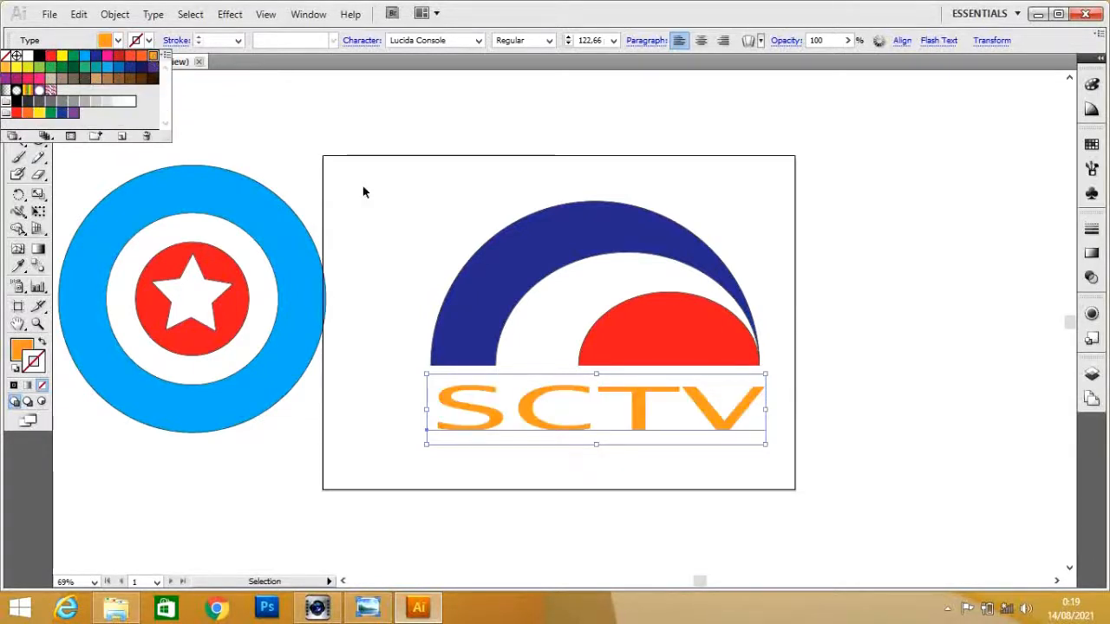
left_click(118, 41)
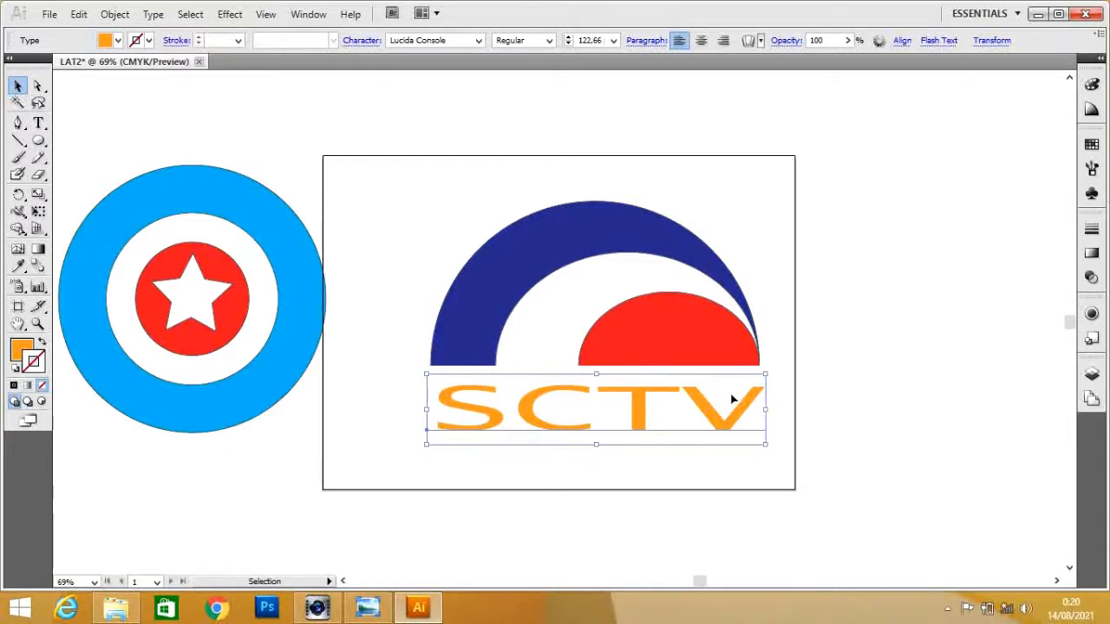
Step: Give the SCTV text a black stroke
left_click(148, 40)
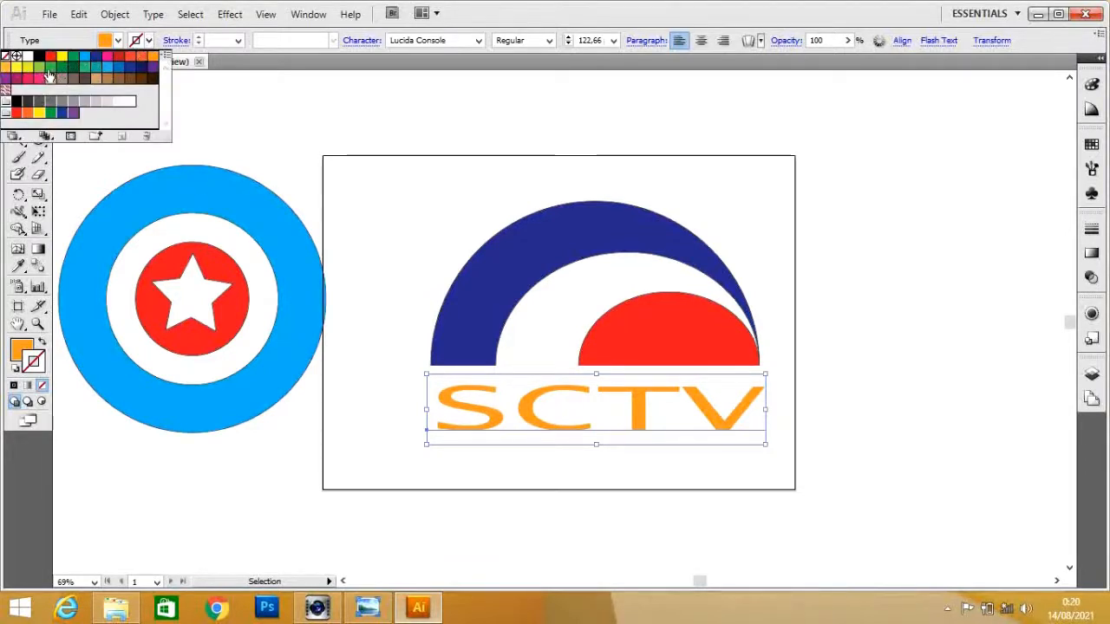
left_click(39, 56)
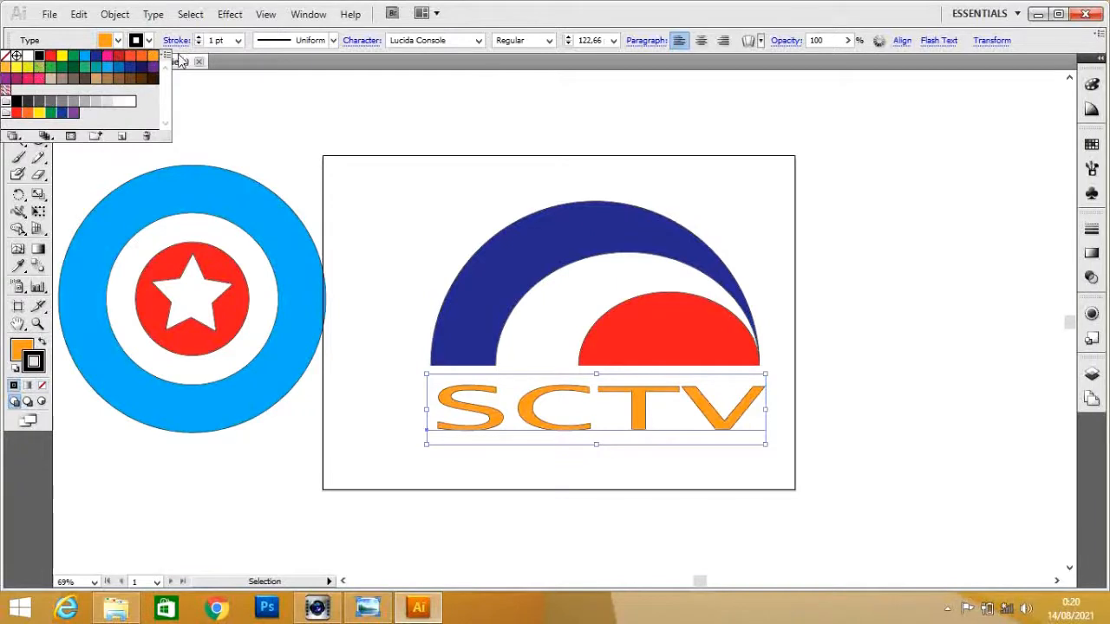
left_click(149, 40)
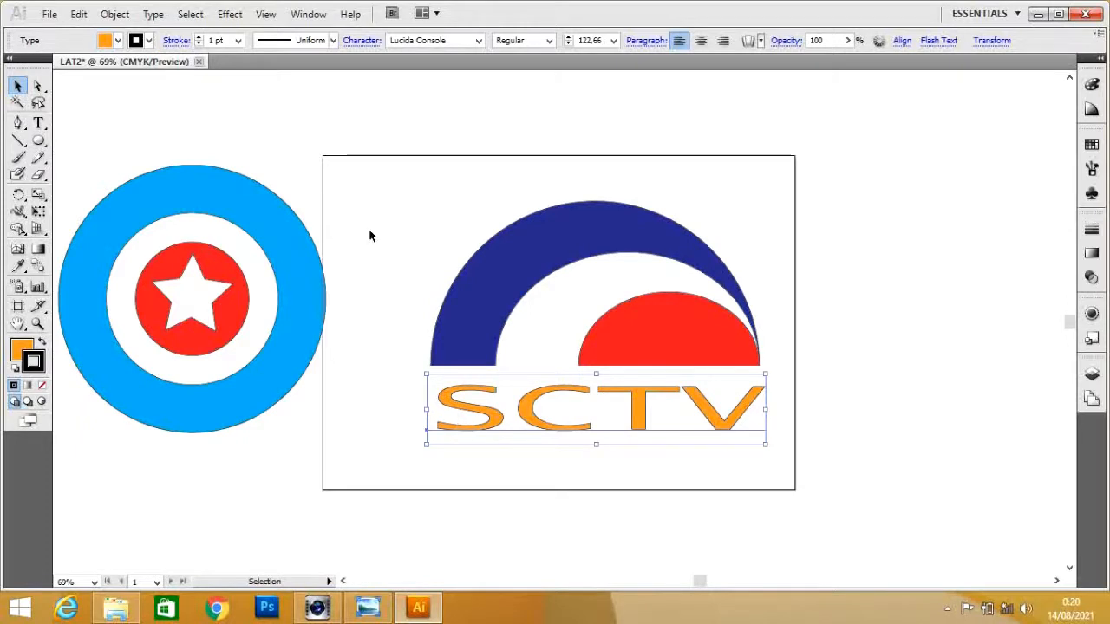
Step: Try stroke weights of 4 pt and 8 pt on the SCTV text, and set the weight to 6 pt
left_click(237, 42)
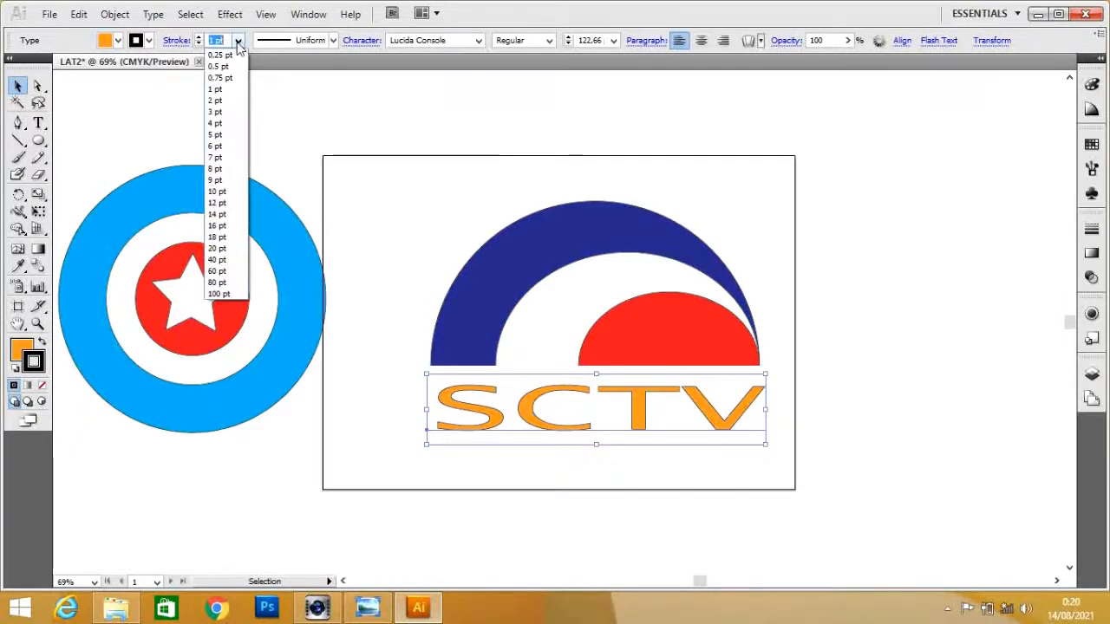
left_click(217, 125)
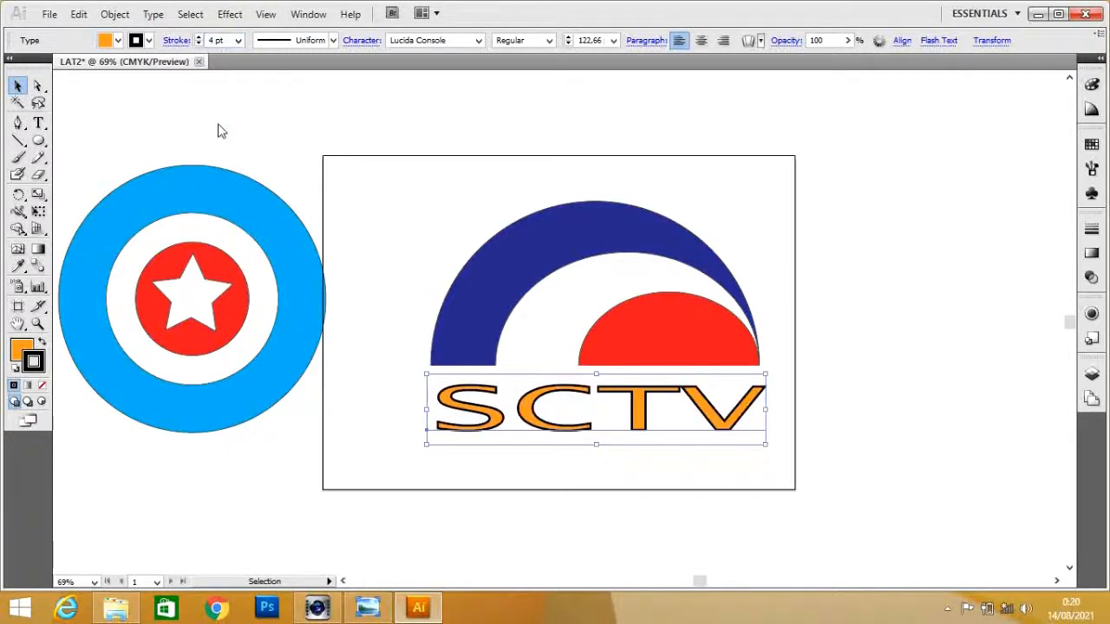
left_click(237, 42)
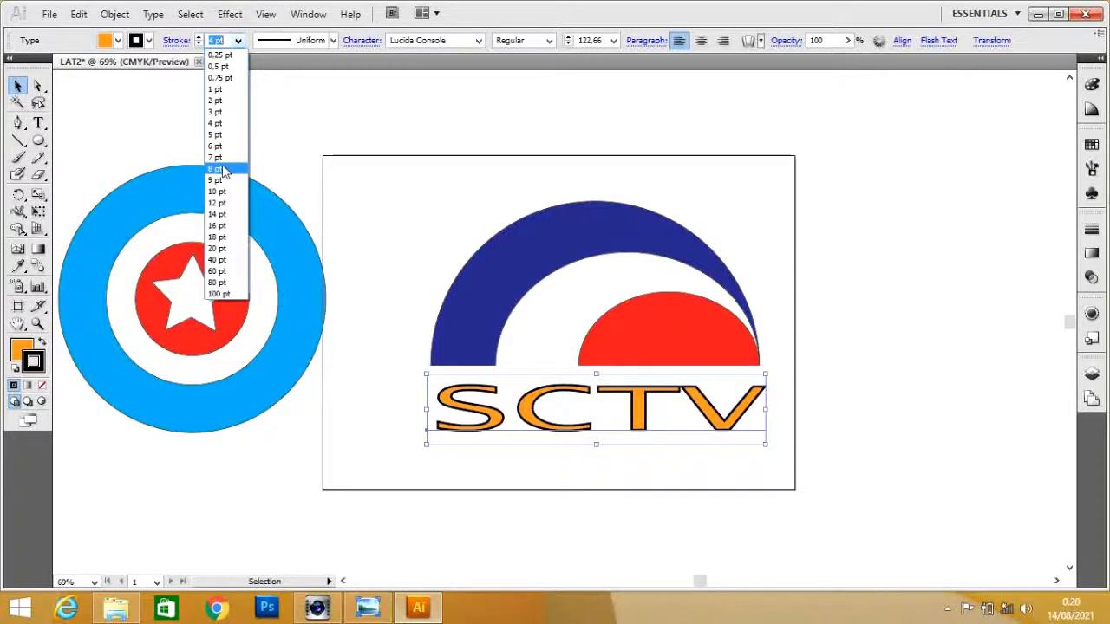
left_click(217, 169)
left_click(236, 41)
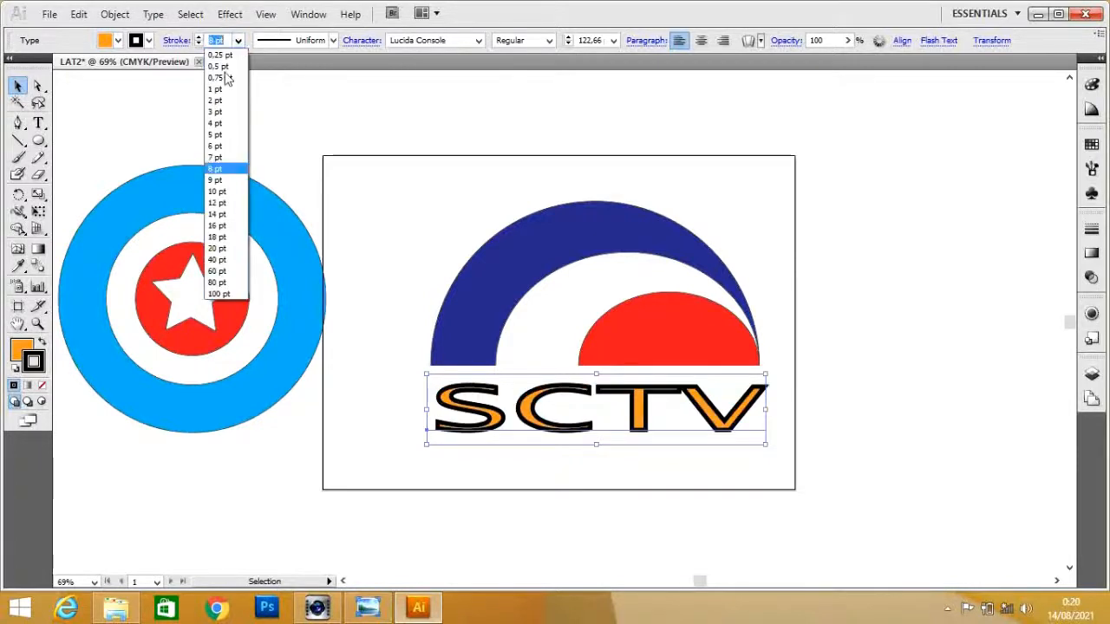
left_click(217, 146)
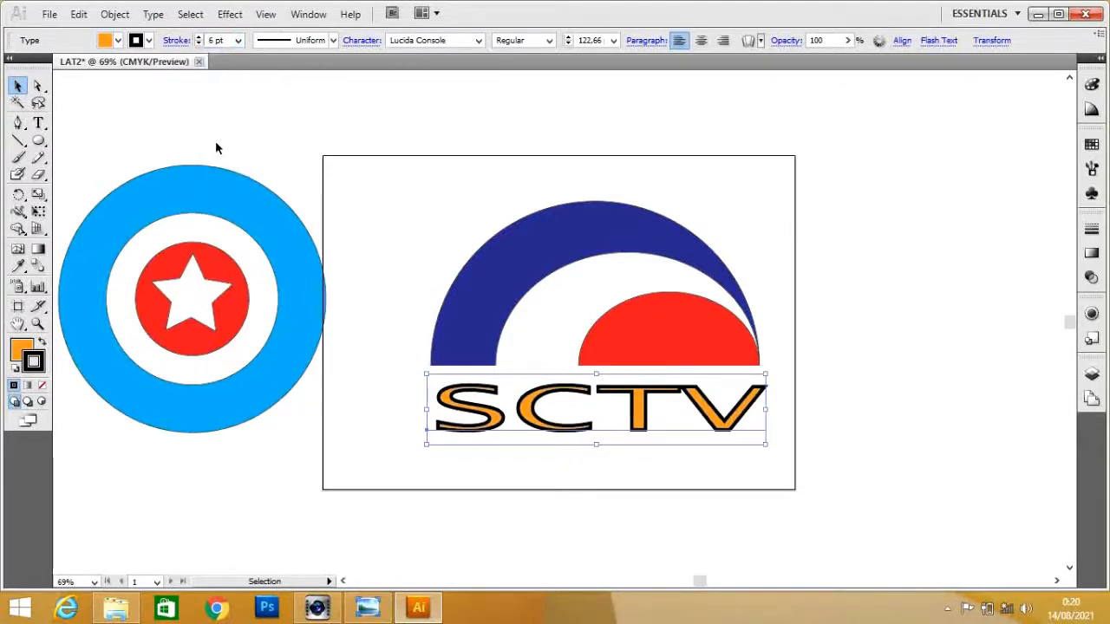
left_click(787, 338)
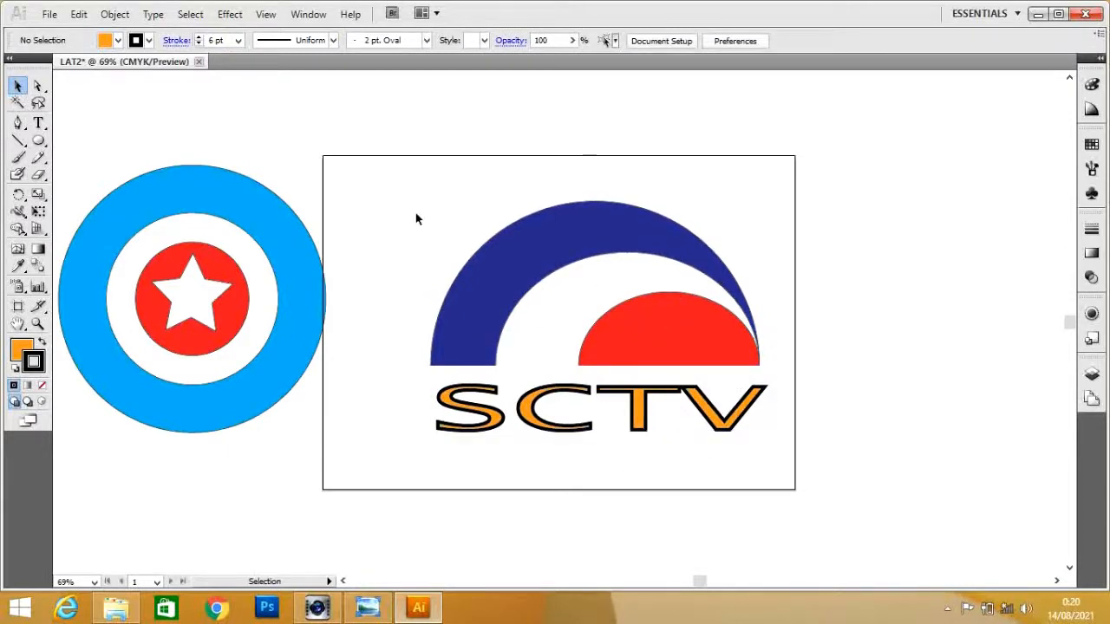
Step: Group the blue arc, the red semicircle and the SCTV text into one object
left_click_drag(375, 184, 805, 493)
left_click_drag(380, 161, 788, 465)
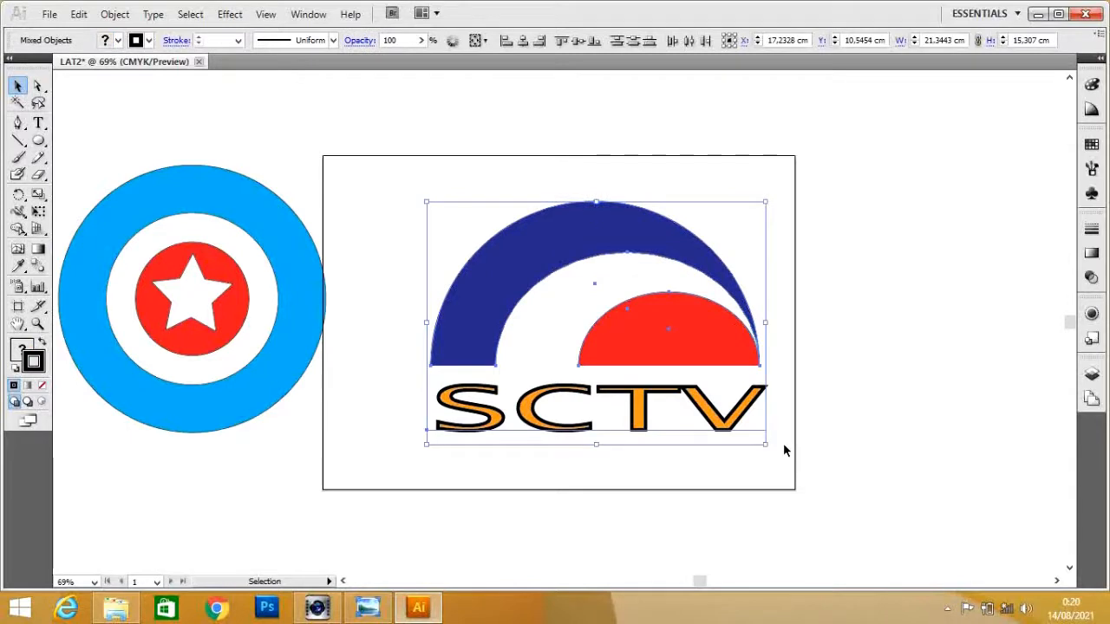
left_click(114, 15)
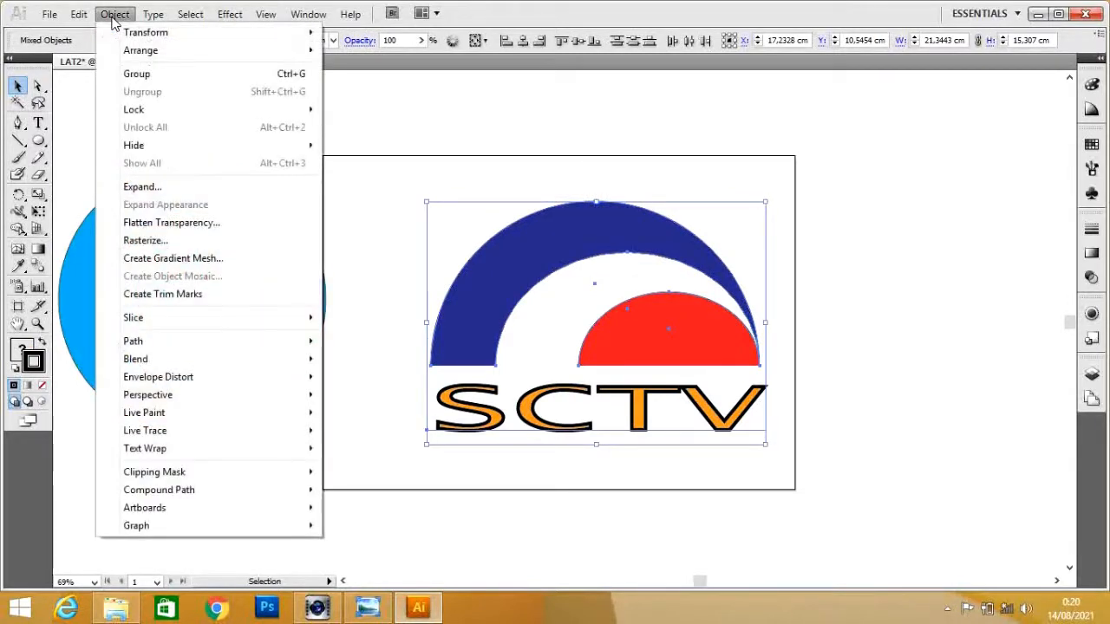
left_click(137, 73)
left_click(831, 346)
Step: Move the grouped SCTV logo slightly up and to the right on the artboard
left_click(681, 339)
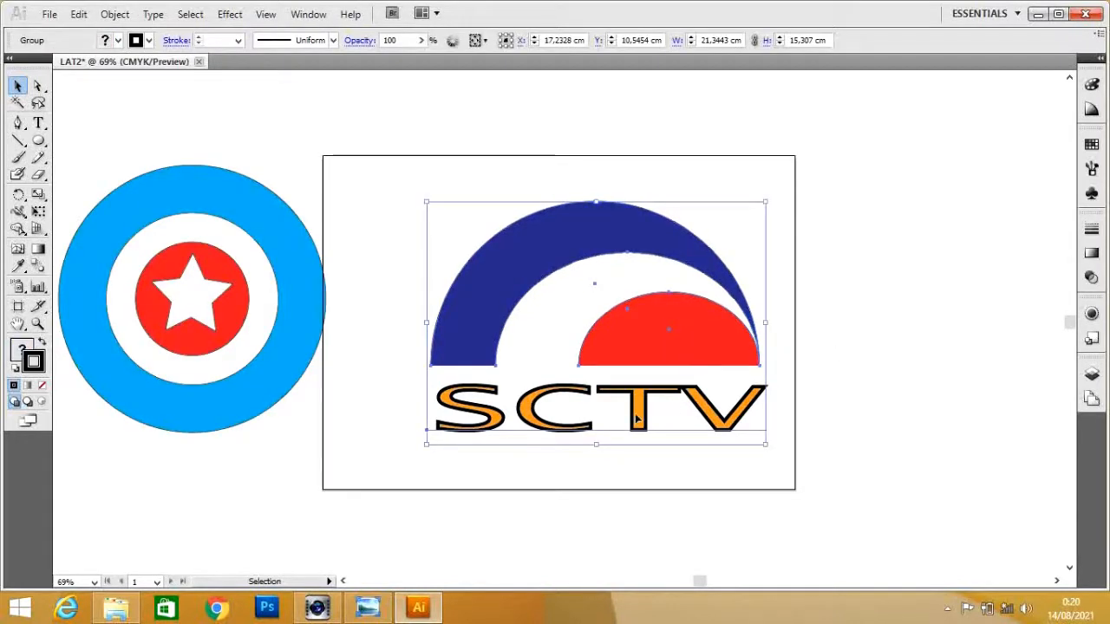
left_click(805, 356)
left_click(645, 334)
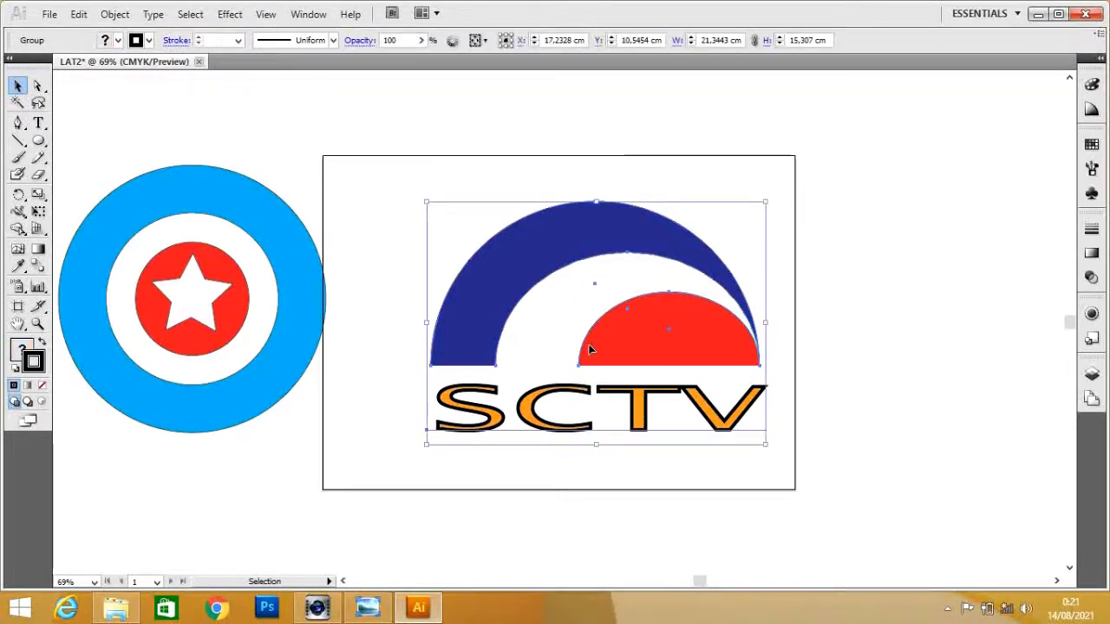
left_click_drag(606, 342, 640, 323)
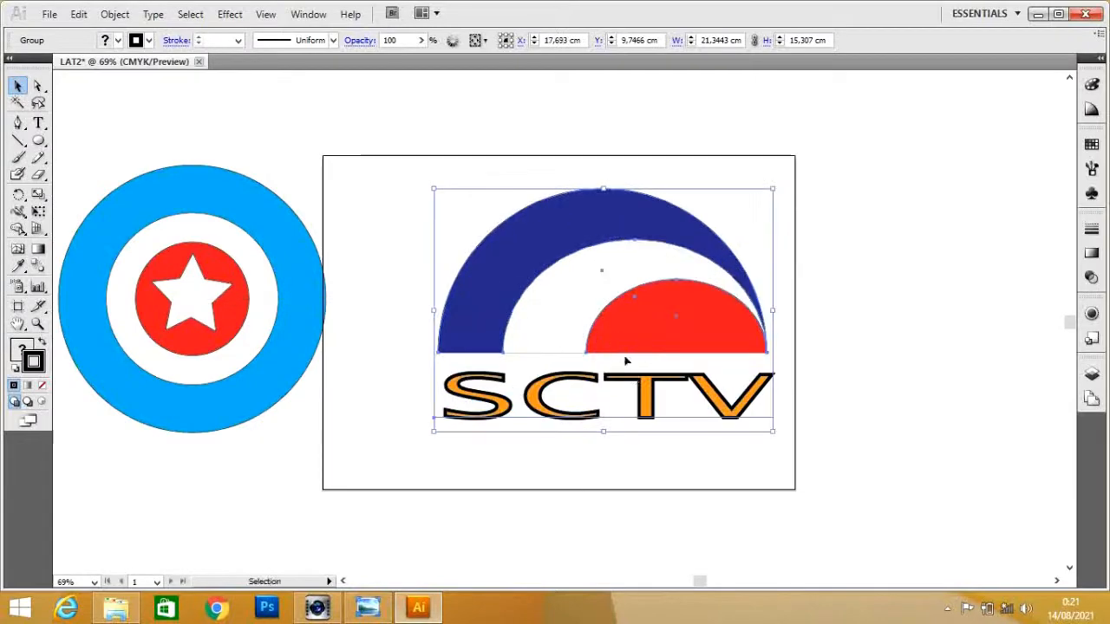
Step: Switch to Windows Photo Viewer, examine the next reference image L2C, and return to Illustrator
left_click(368, 607)
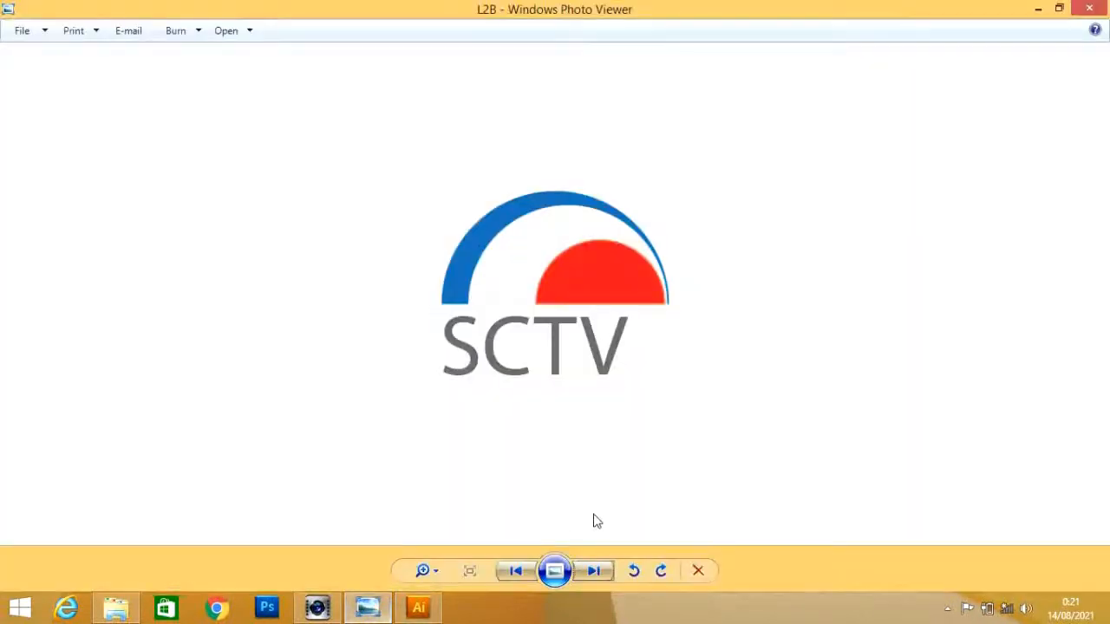
left_click(605, 576)
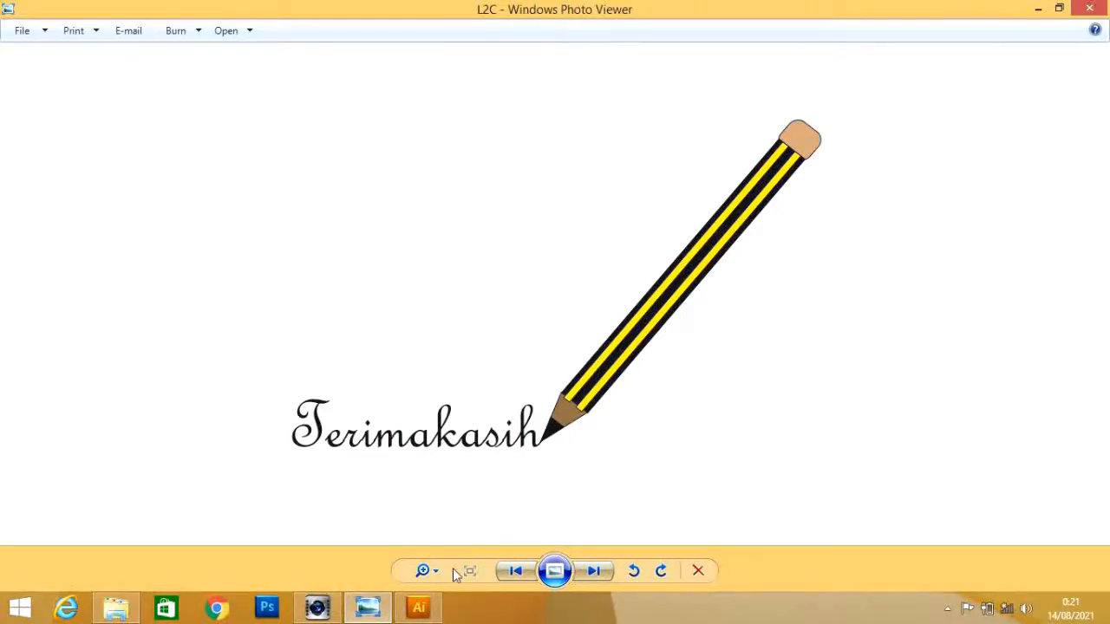
left_click(415, 609)
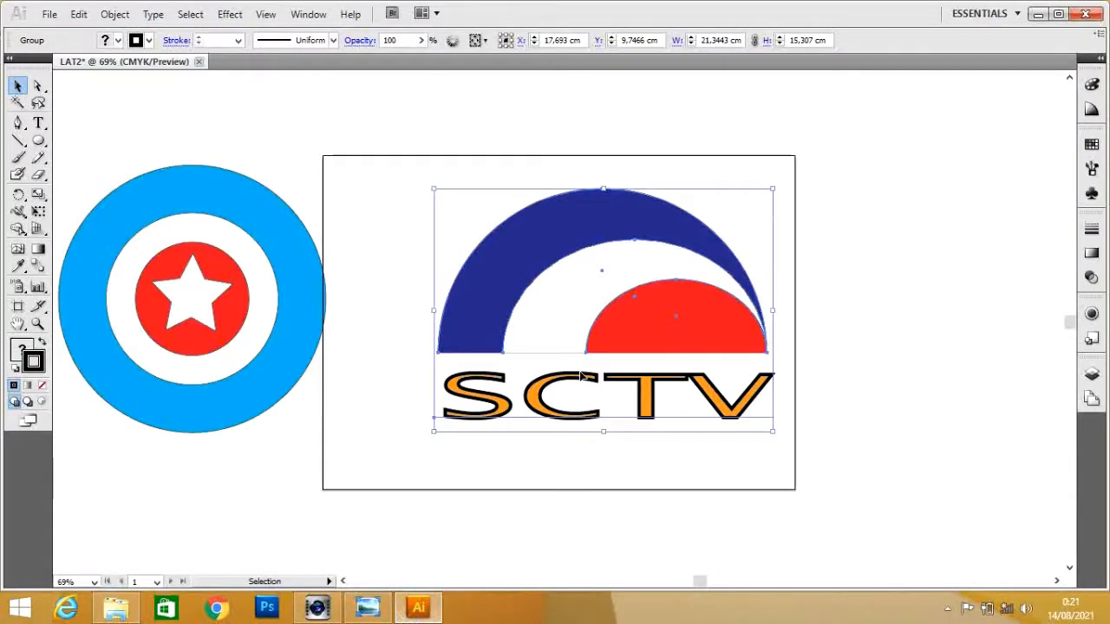
left_click(813, 327)
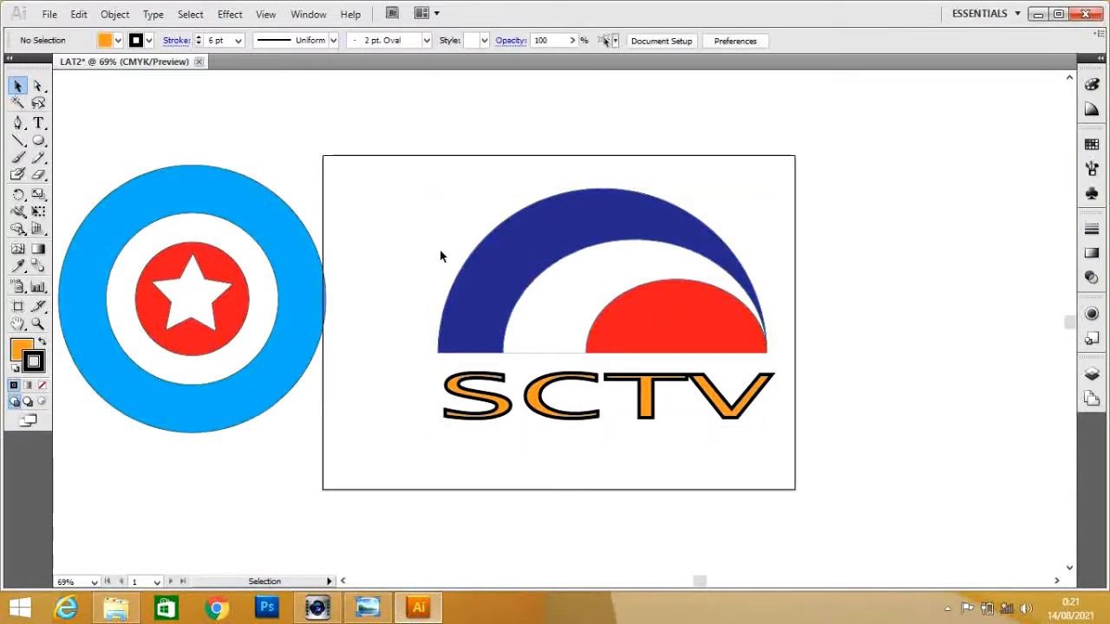
Step: Create a new A4 document in landscape orientation, 29.7 by 21 cm
left_click(48, 14)
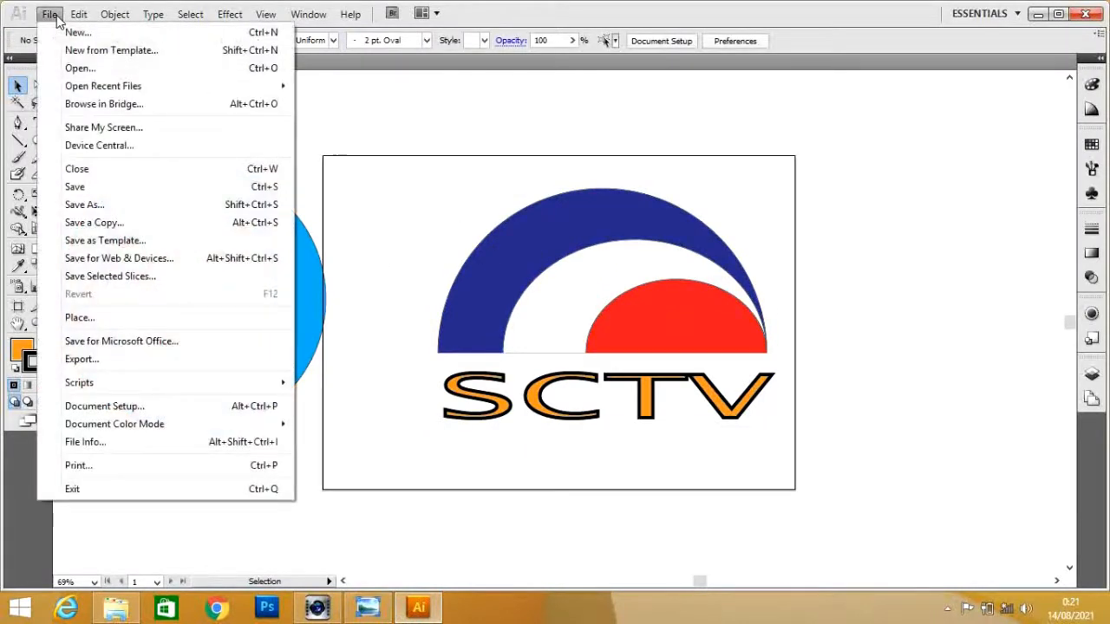
left_click(74, 34)
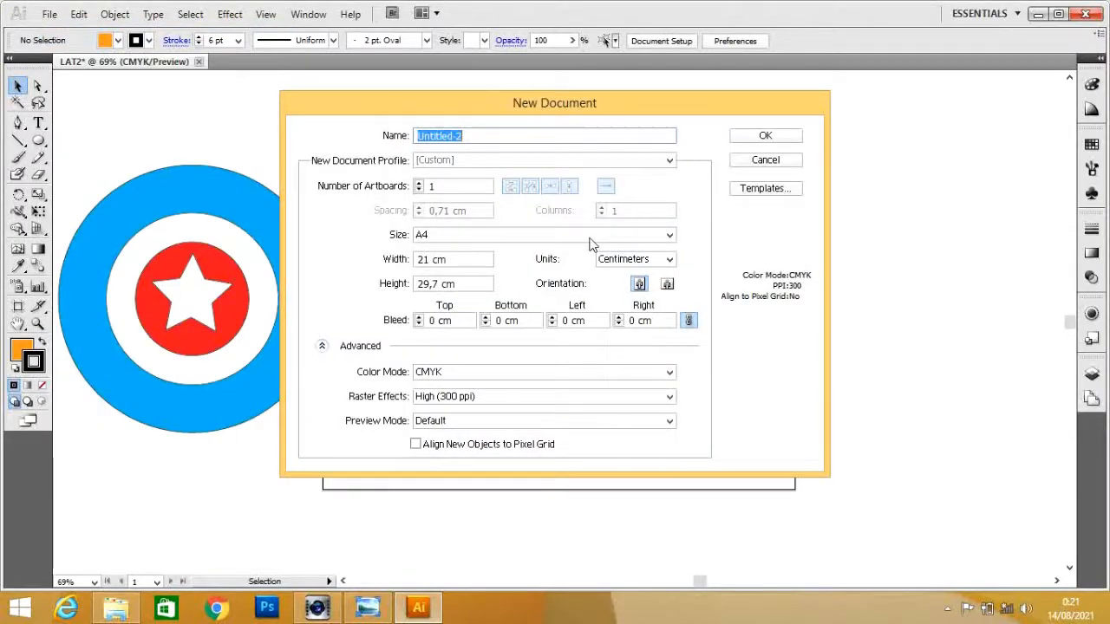
left_click(666, 286)
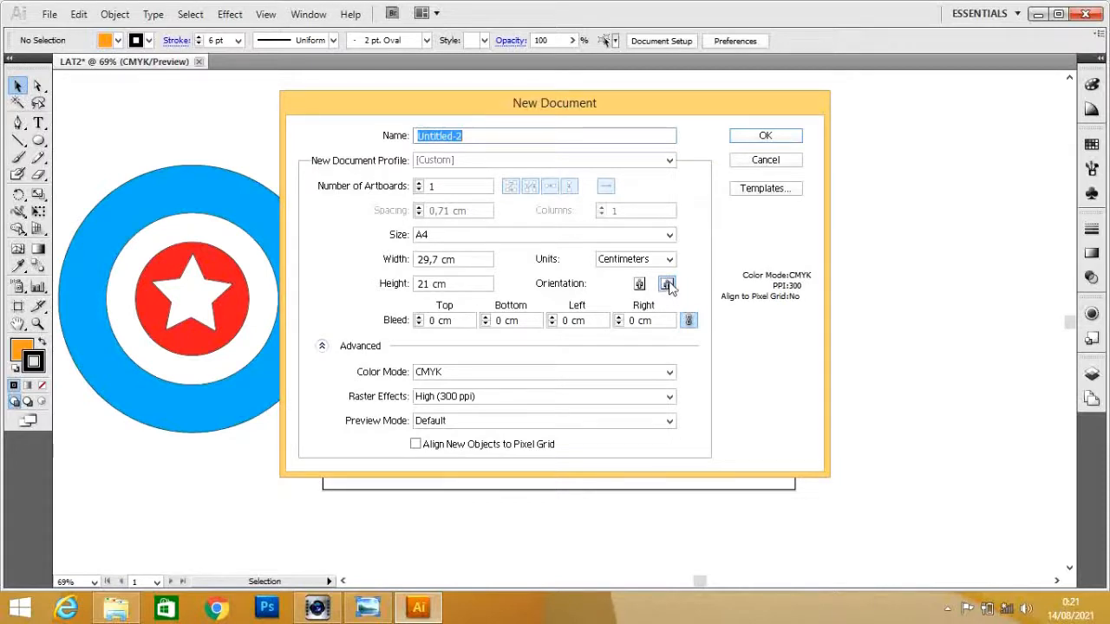
left_click(779, 140)
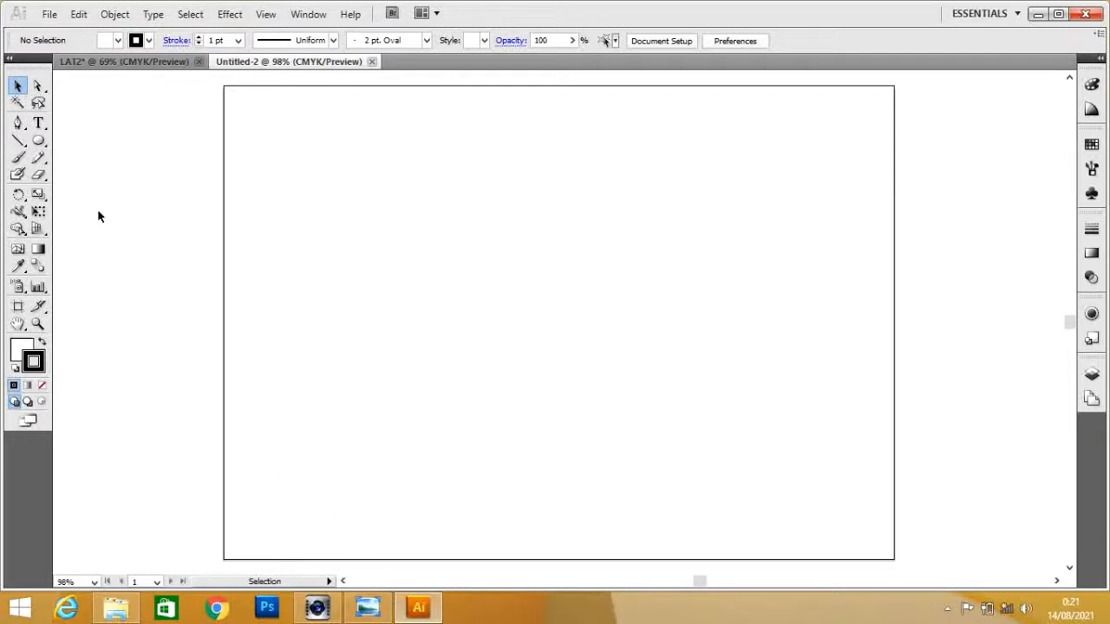
Step: Draw an upright rectangle about 1.55 cm wide and 14.94 cm tall near the artboard's middle, and fill it brown
left_click_drag(38, 141, 92, 146)
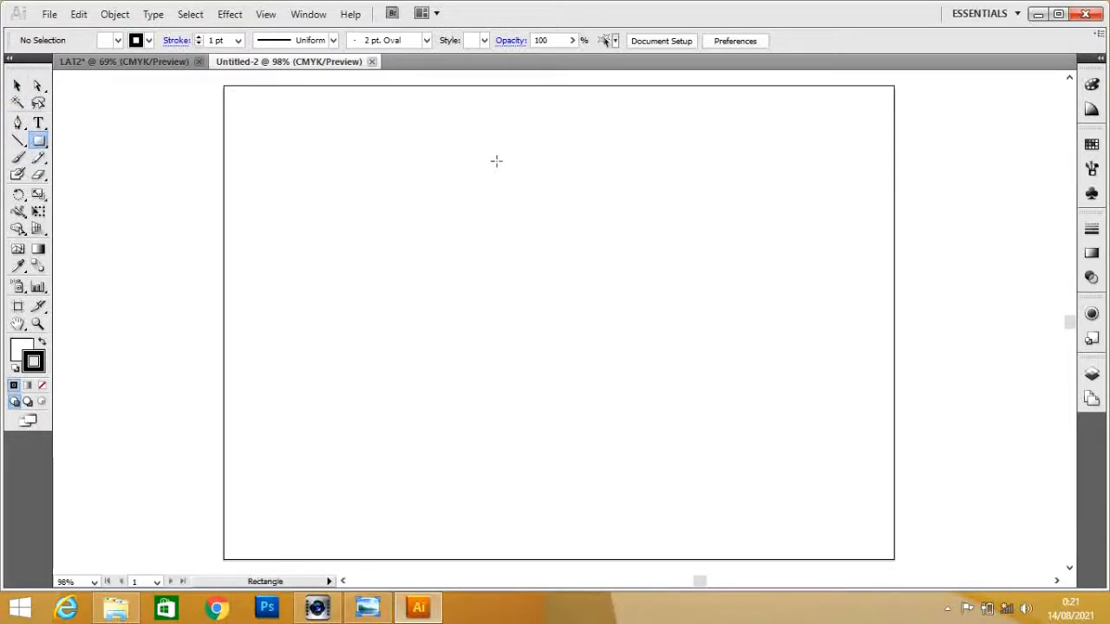
left_click_drag(496, 129, 531, 466)
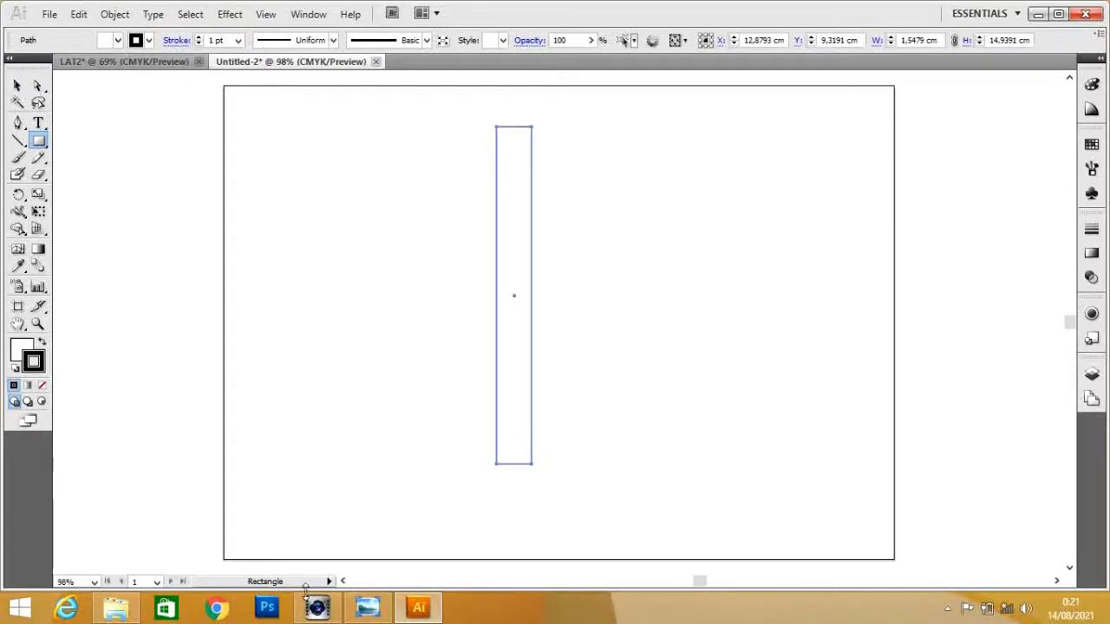
left_click(117, 41)
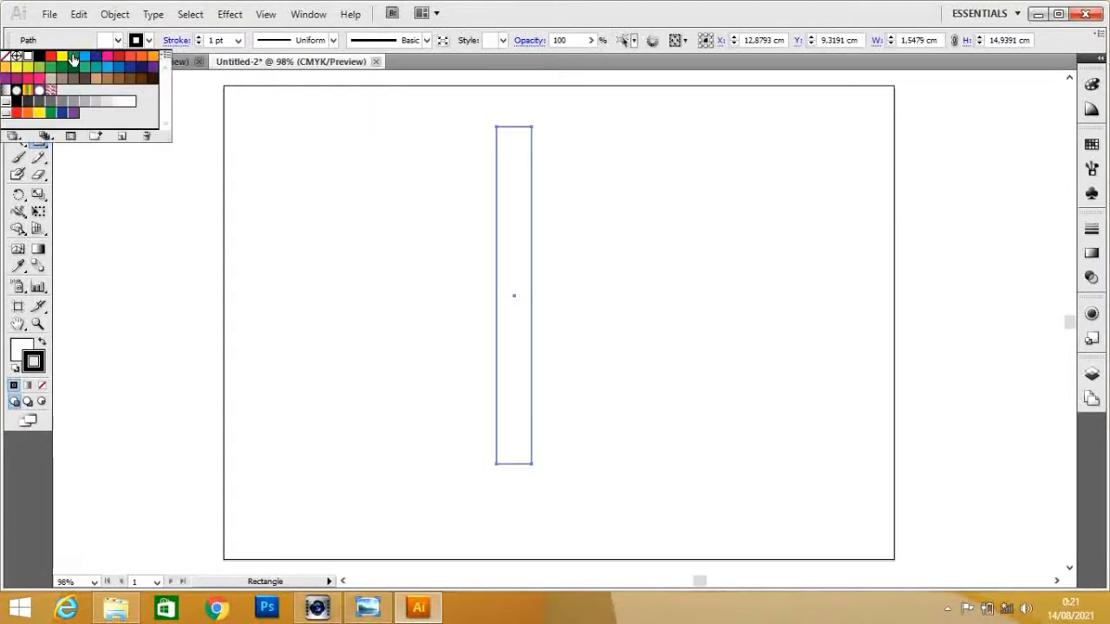
left_click(129, 81)
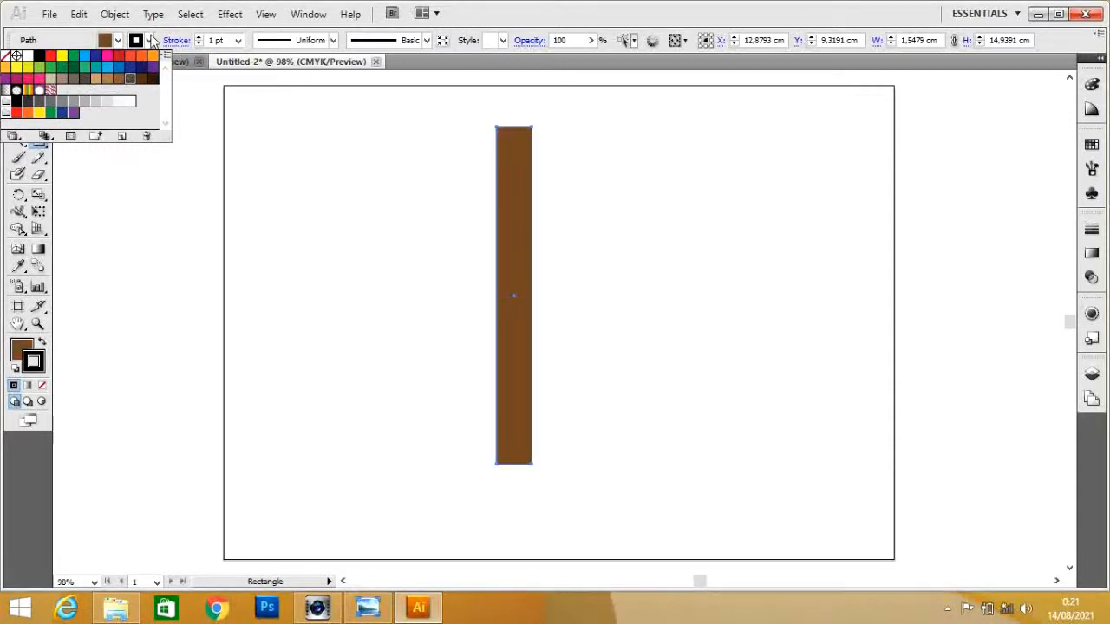
left_click(118, 42)
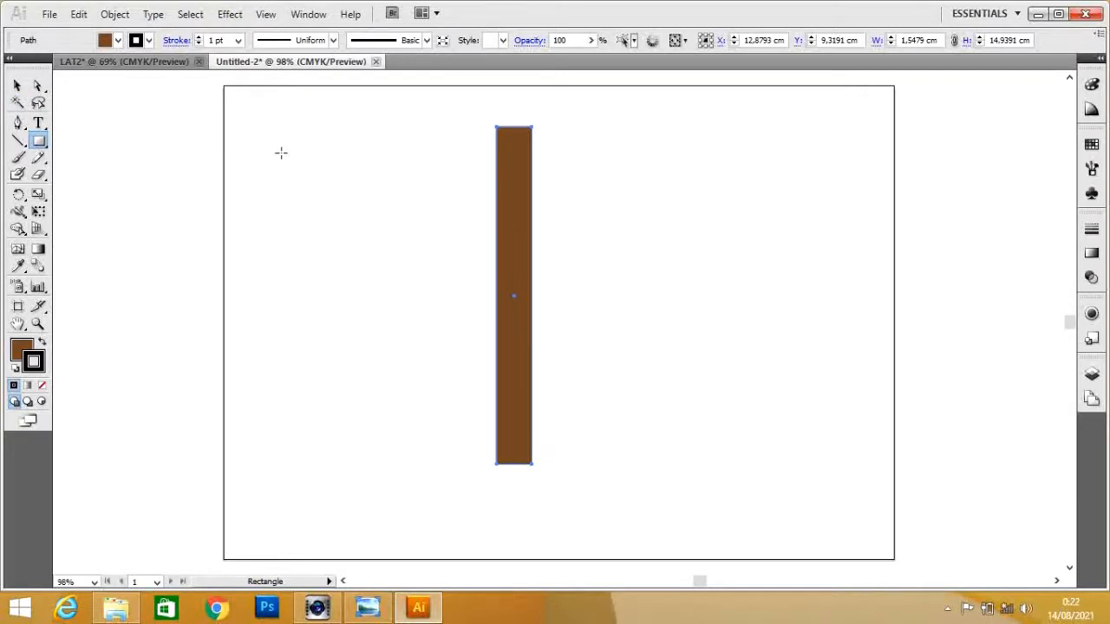
Step: Draw a thin yellow rectangle about 0.5 cm by 14.7 cm and place it along the brown rectangle's left edge, tops aligned
left_click_drag(285, 154, 297, 485)
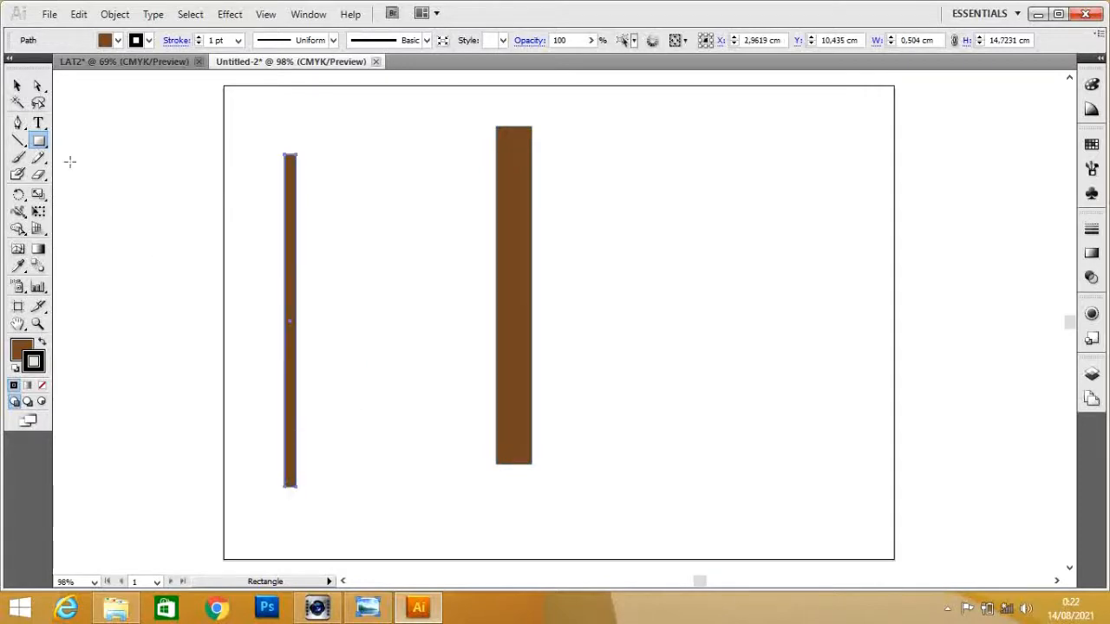
left_click(118, 41)
left_click(62, 57)
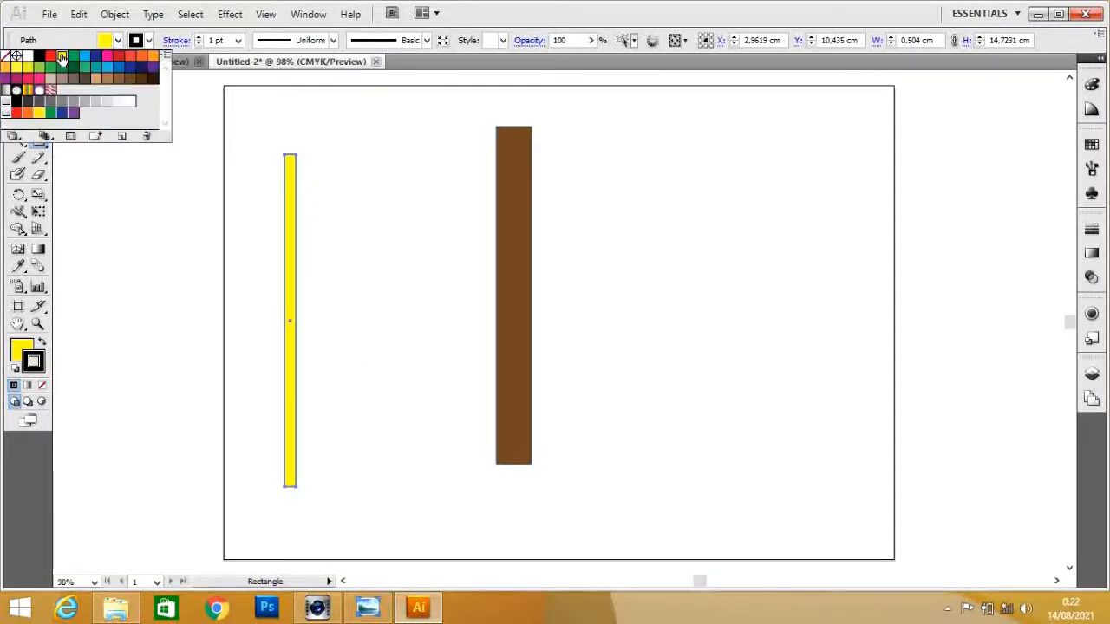
left_click(18, 87)
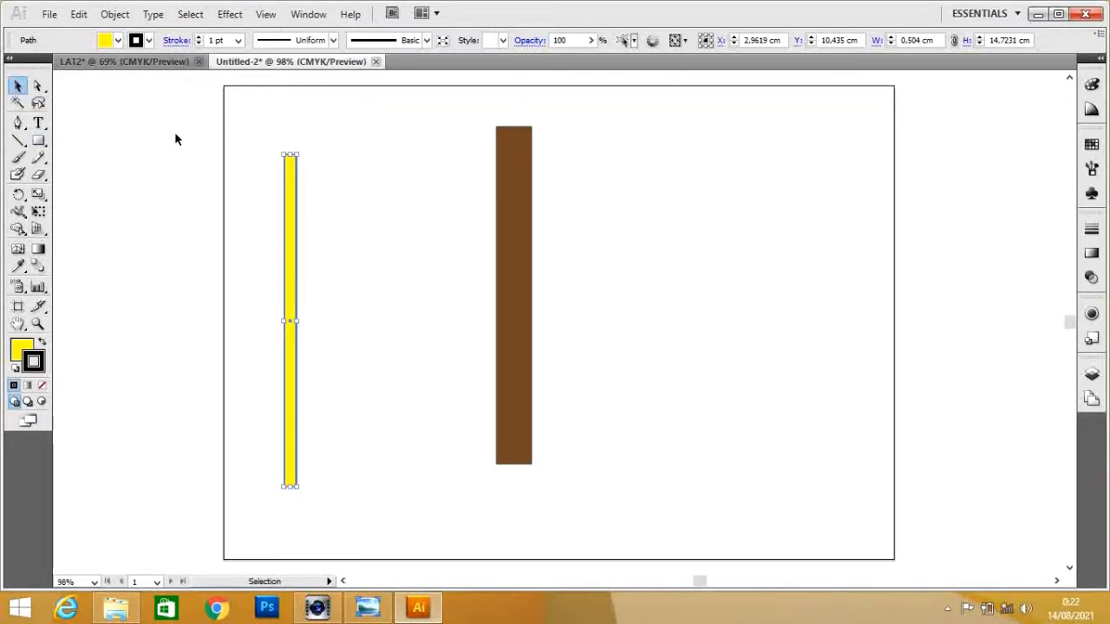
left_click_drag(290, 199, 497, 168)
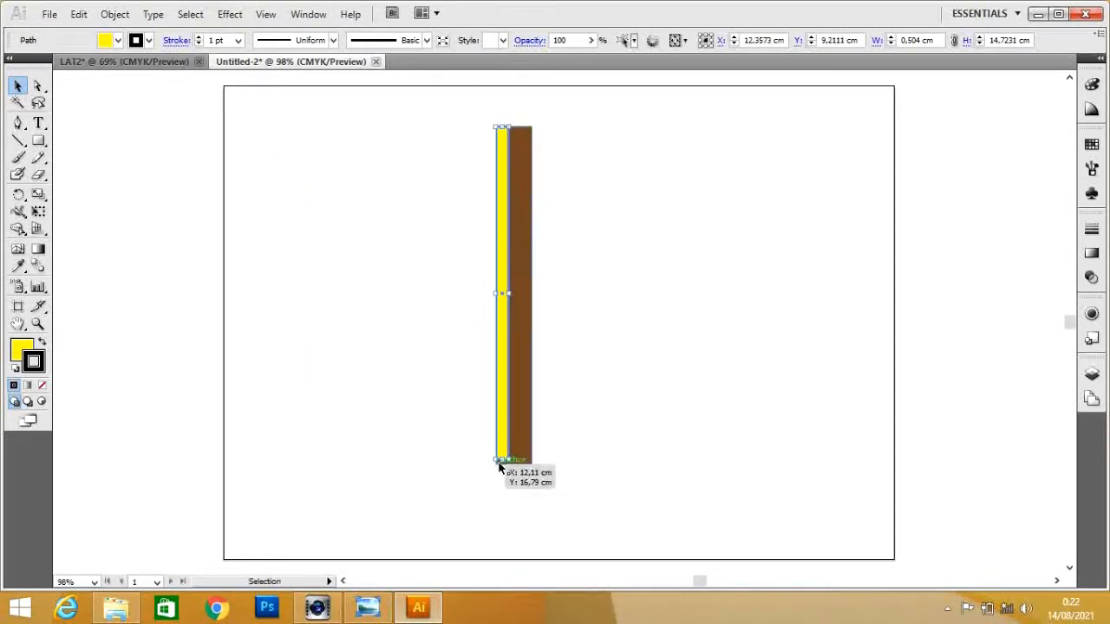
Step: Stretch the yellow stripe to the brown rectangle's full height of about 14.94 cm, and place a copy along the opposite edge
left_click_drag(502, 459, 501, 465)
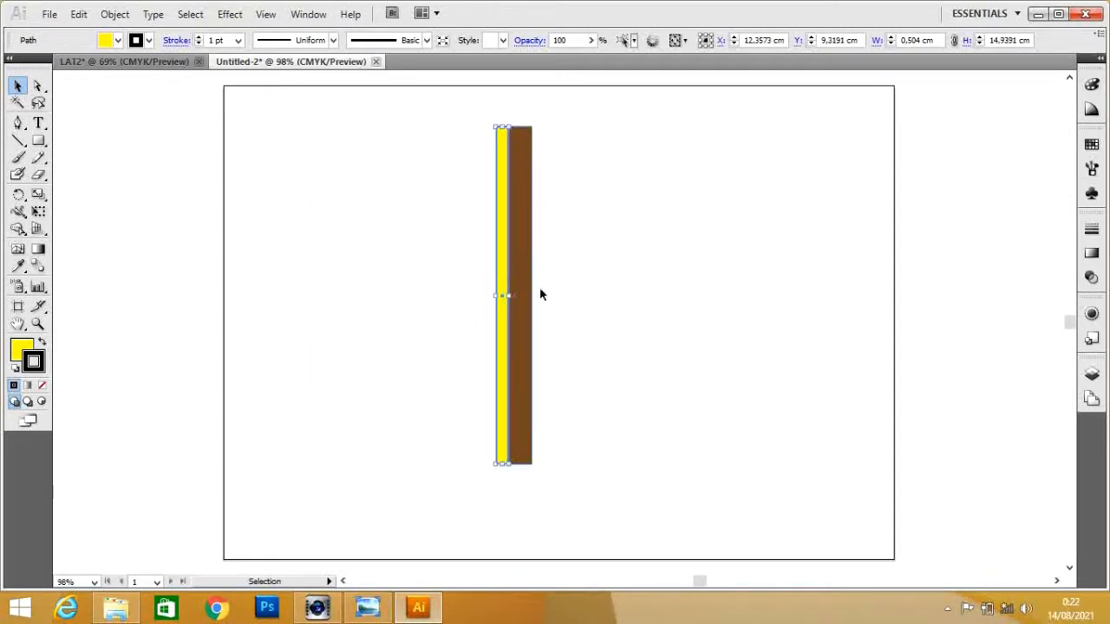
key("a")
key("ctrl+v")
key("v")
left_click_drag(557, 243, 588, 215)
left_click_drag(583, 295, 522, 267)
left_click(593, 264)
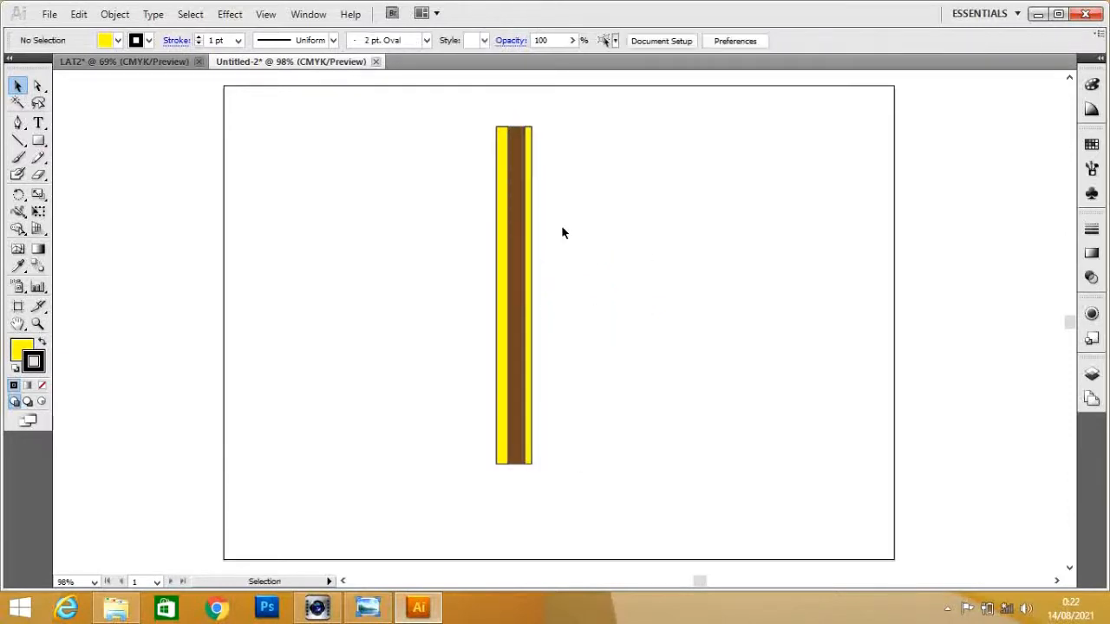
Step: Check the L2C reference in Windows Photo Viewer, and draw a flat-based triangle about 6.48 by 5.61 cm beside the pencil body in Illustrator
left_click(368, 607)
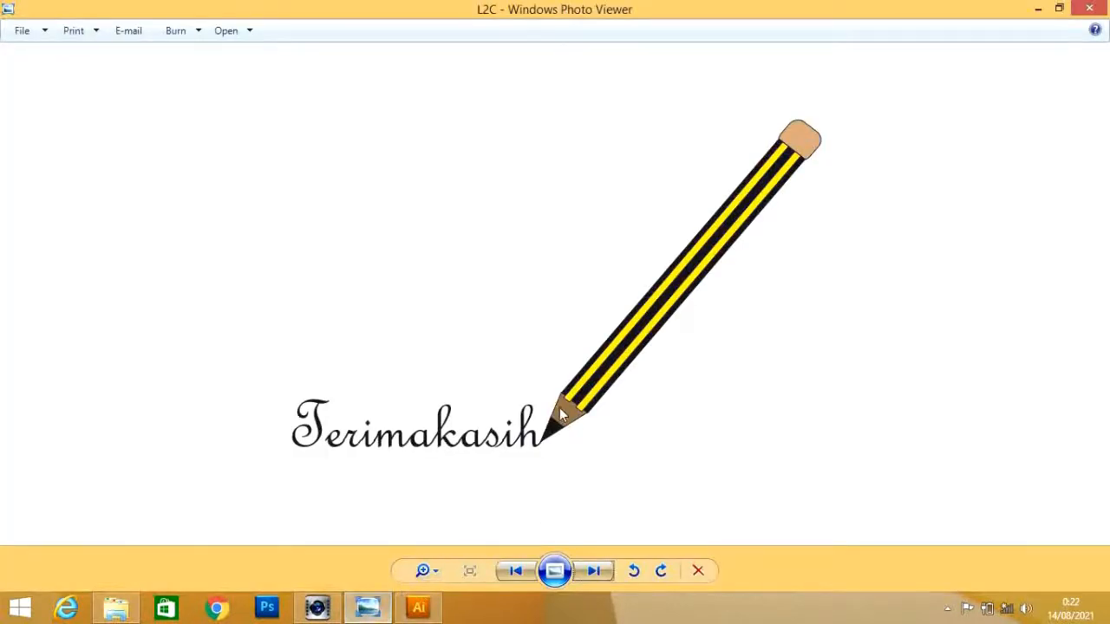
left_click(368, 607)
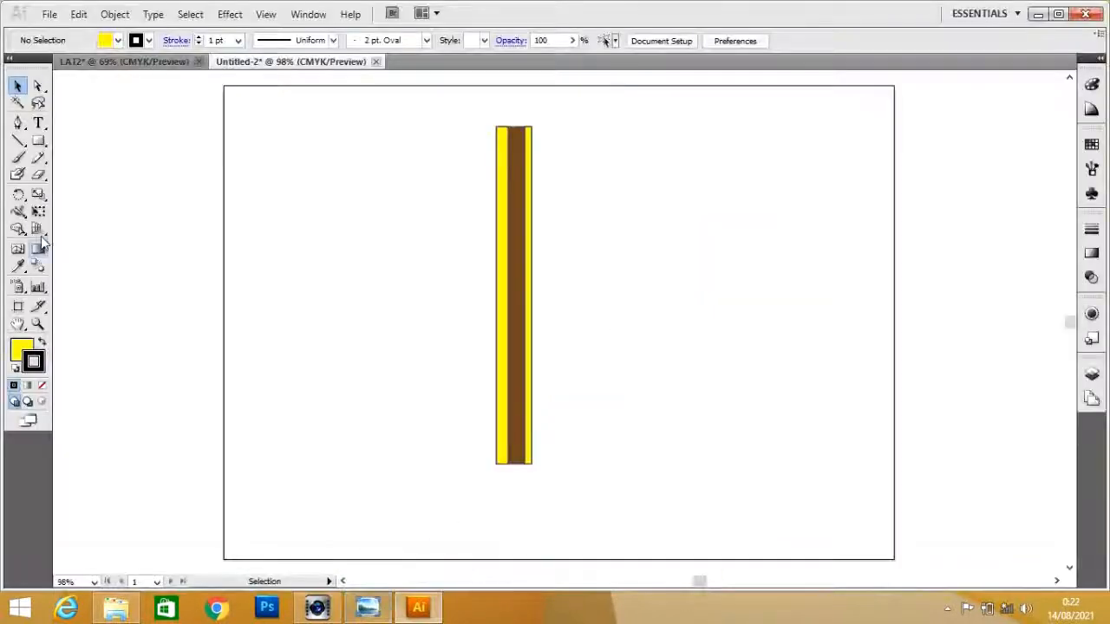
left_click(39, 143)
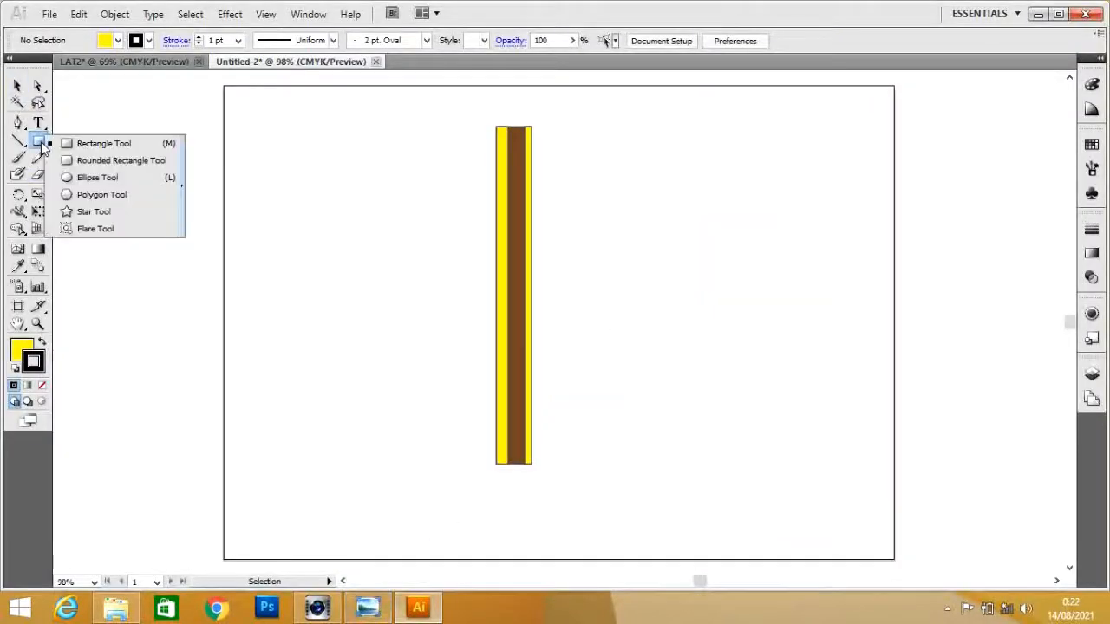
left_click(106, 196)
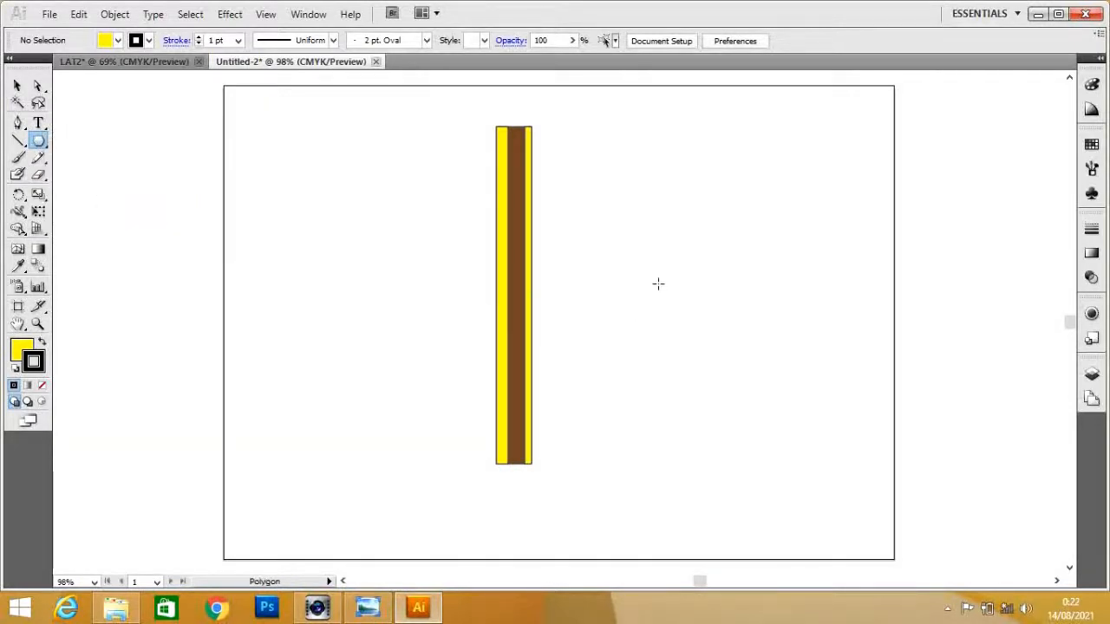
left_click_drag(660, 275, 689, 334)
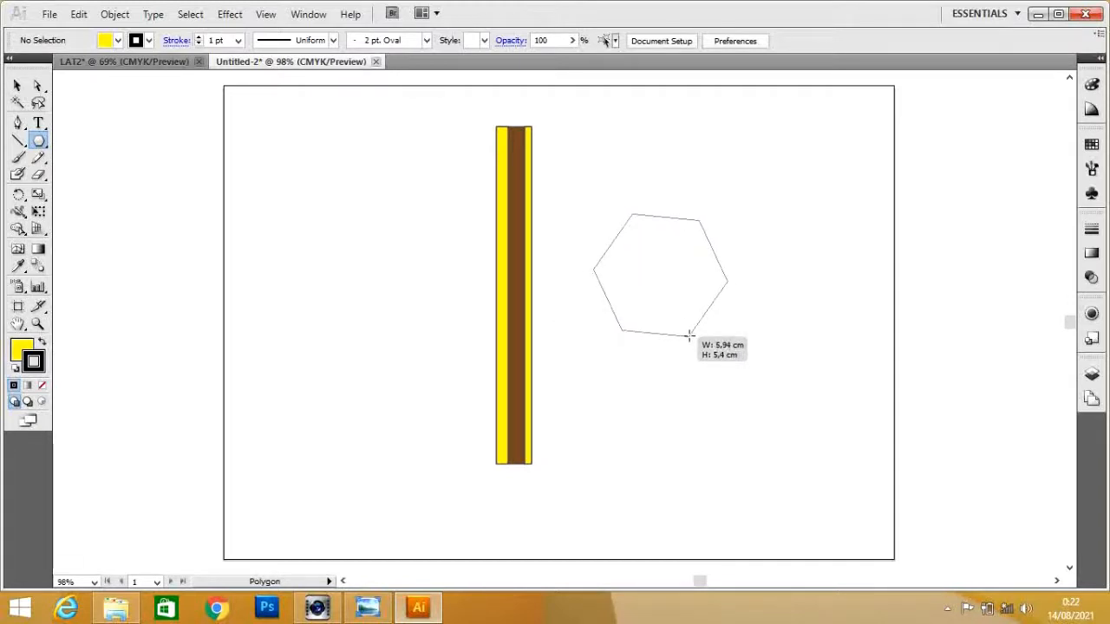
left_click_drag(689, 334, 689, 333)
key("Down")
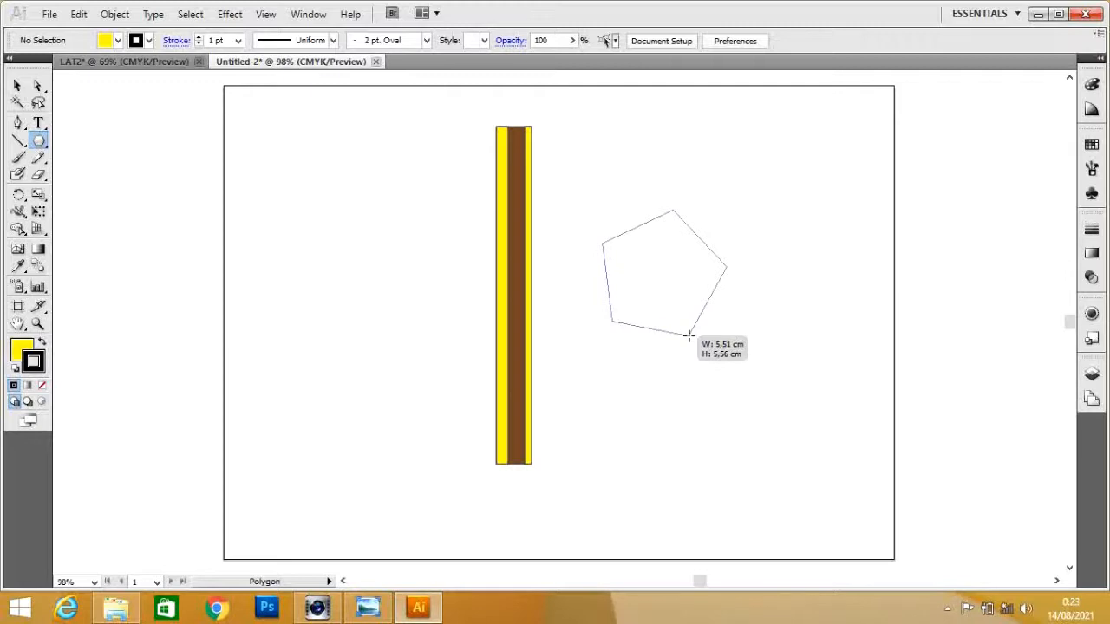
key("Down")
left_click_drag(690, 333, 690, 333)
key("Down")
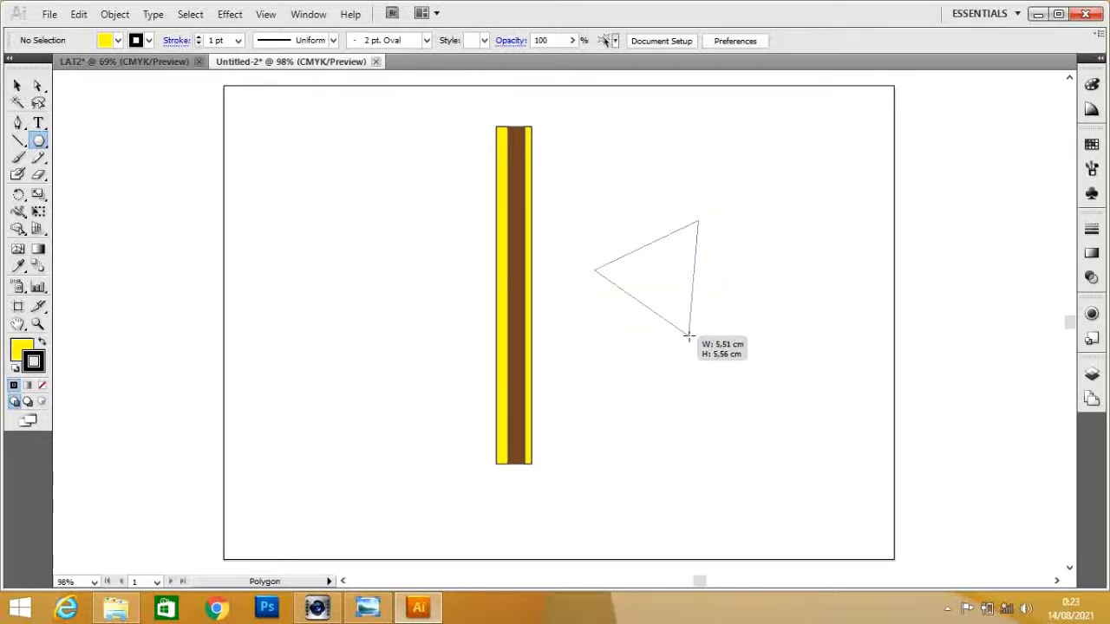
key("Up")
key("Up")
key("Up")
key("Up")
key("Up")
key("Up")
left_click_drag(689, 336, 733, 318)
key("Down")
key("Down")
key("Down")
key("Down")
key("Down")
key("Down")
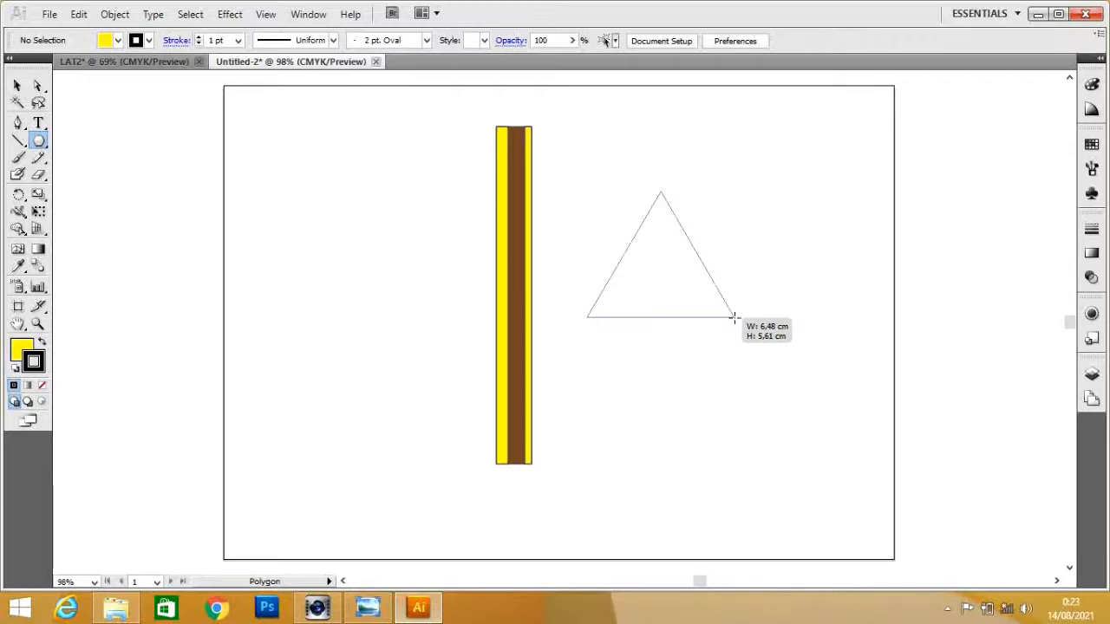
left_click_drag(734, 318, 733, 318)
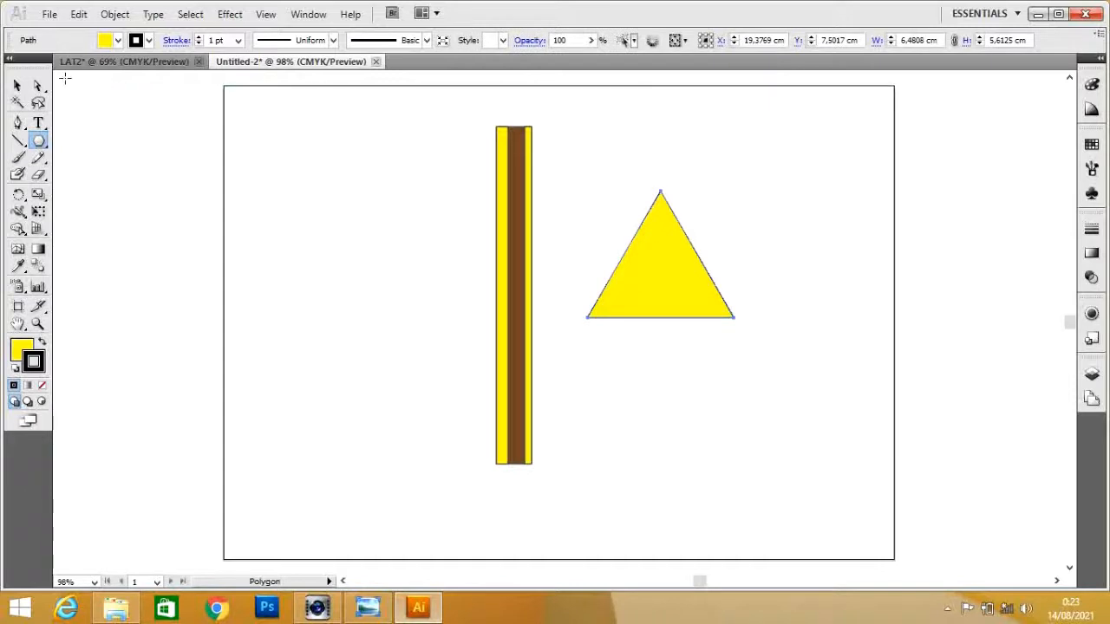
Step: Fill the triangle with light brown
left_click(118, 40)
left_click(39, 58)
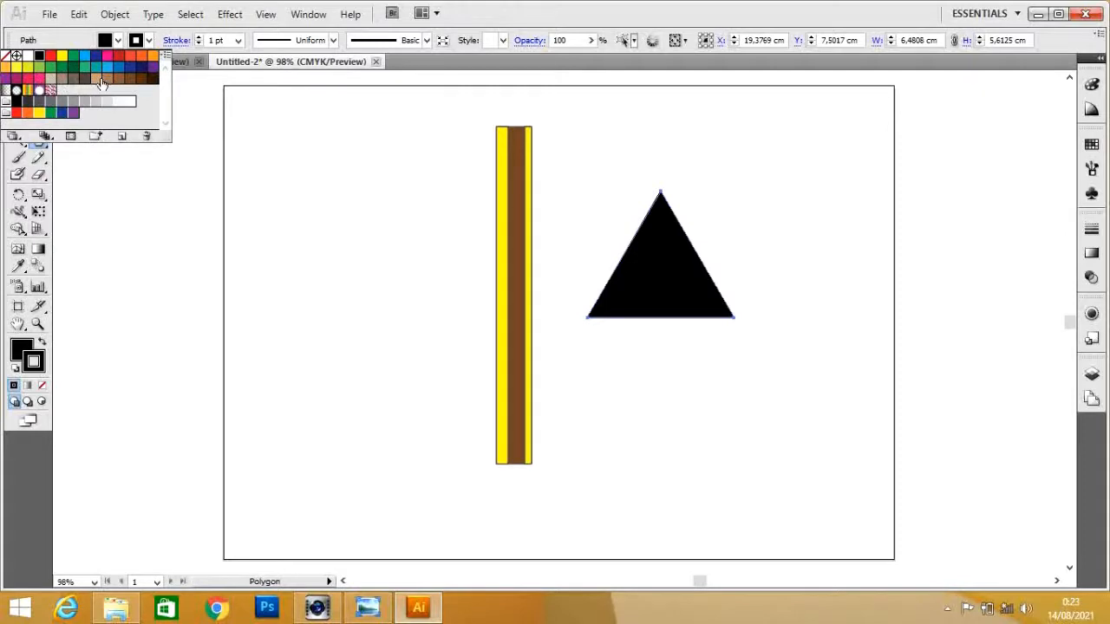
left_click(96, 80)
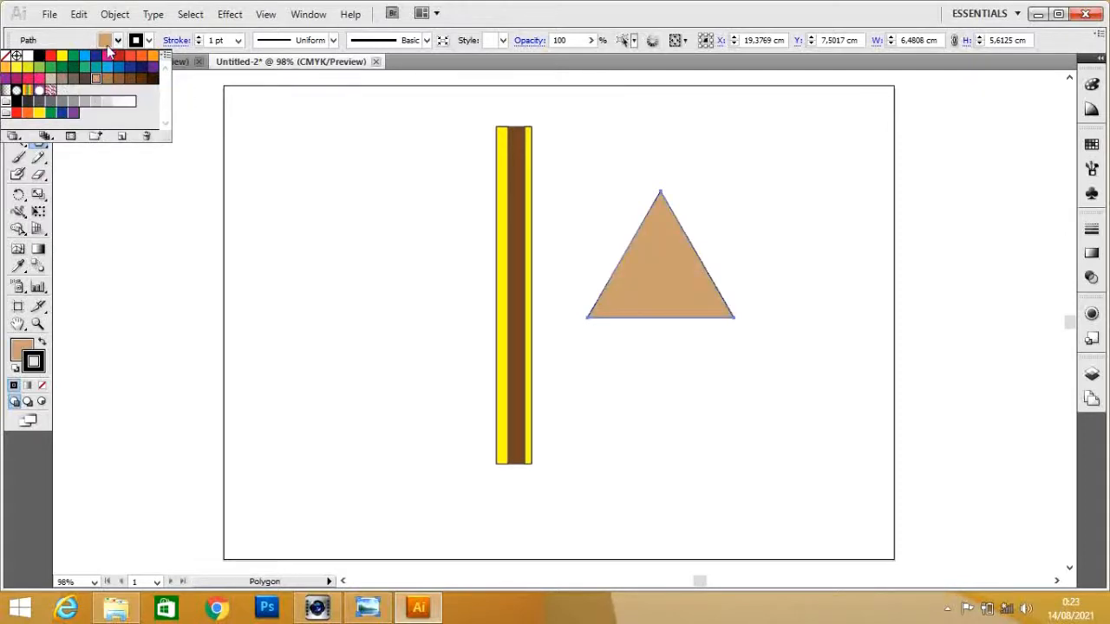
left_click(119, 42)
Step: Flip the triangle point-down, narrow it to about 1.62 by 4.18 cm, and fit it under the pencil body as the tip
left_click(17, 85)
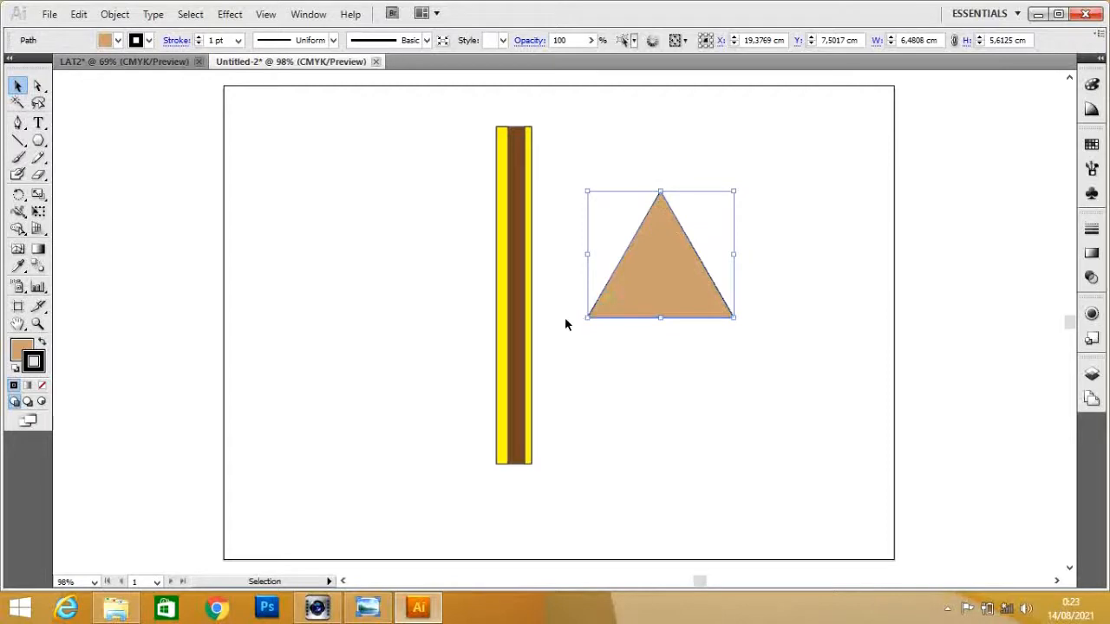
left_click_drag(660, 191, 641, 435)
left_click_drag(735, 376, 668, 376)
left_click_drag(631, 438, 627, 411)
left_click_drag(633, 366, 532, 511)
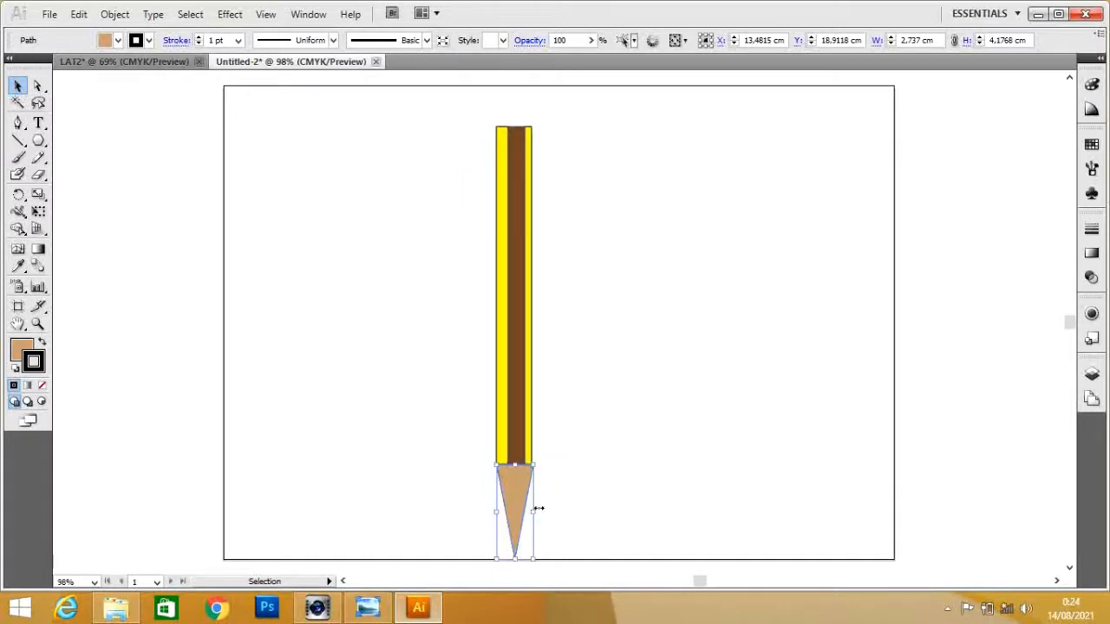
left_click(568, 496)
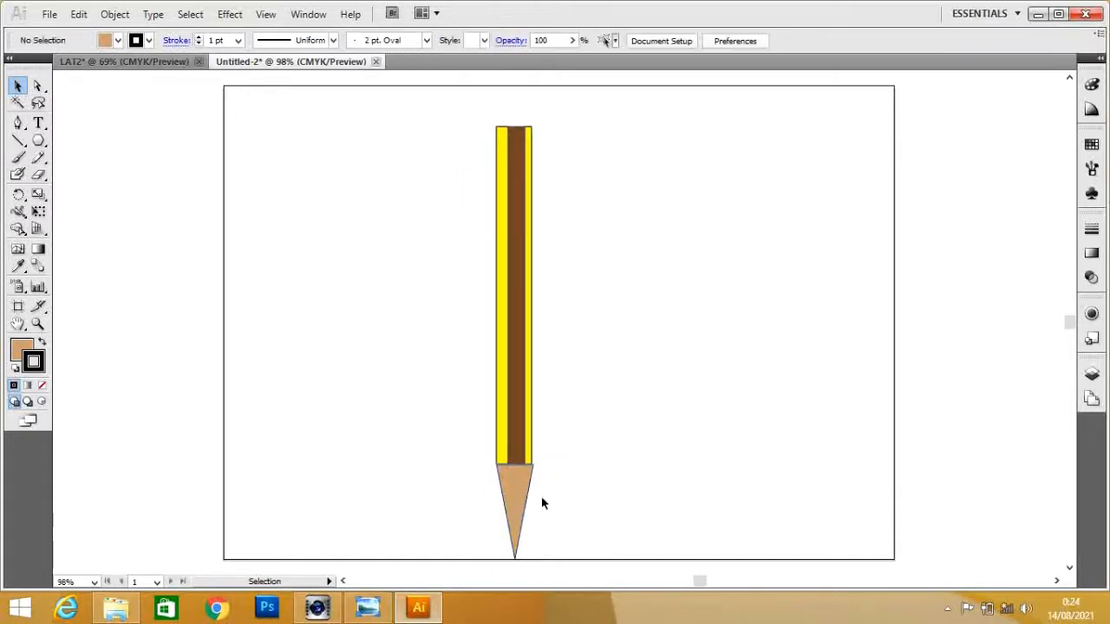
Step: Duplicate the light brown tip triangle, move the copy clear of the pencil, and fill it black
left_click(514, 507)
left_click(595, 483)
left_click(522, 501)
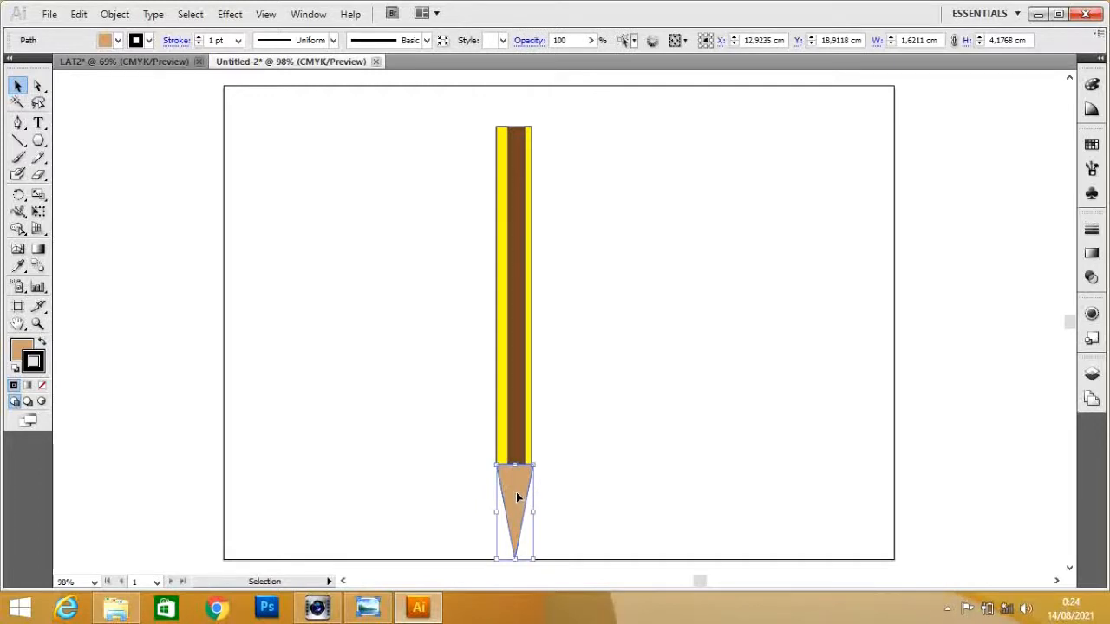
key("a")
key("ctrl+c")
key("ctrl+v")
key("v")
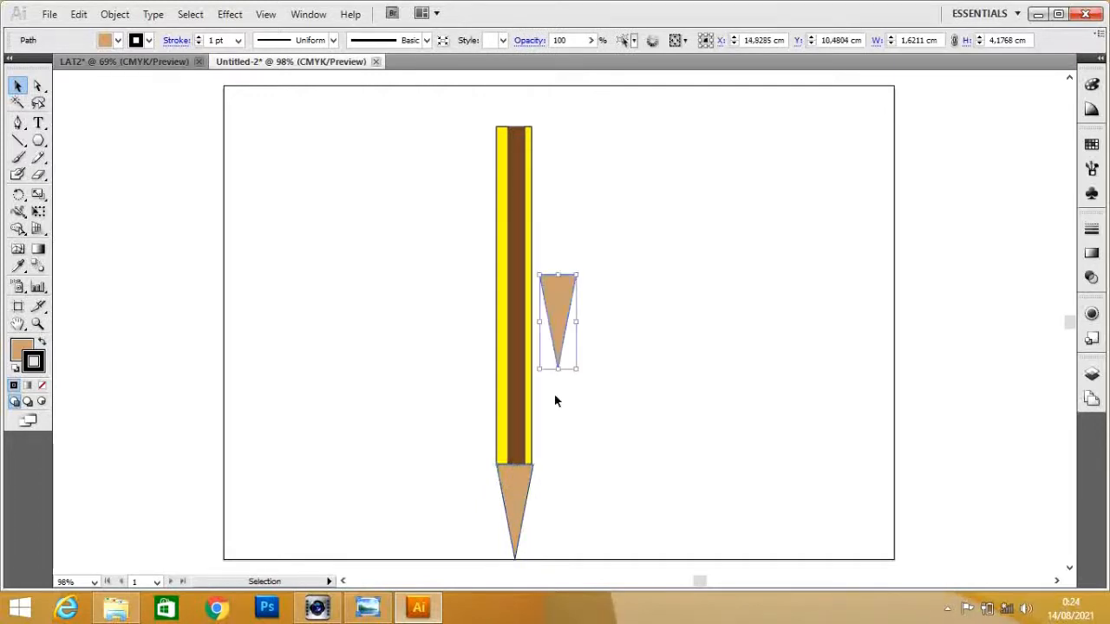
left_click_drag(565, 315, 648, 337)
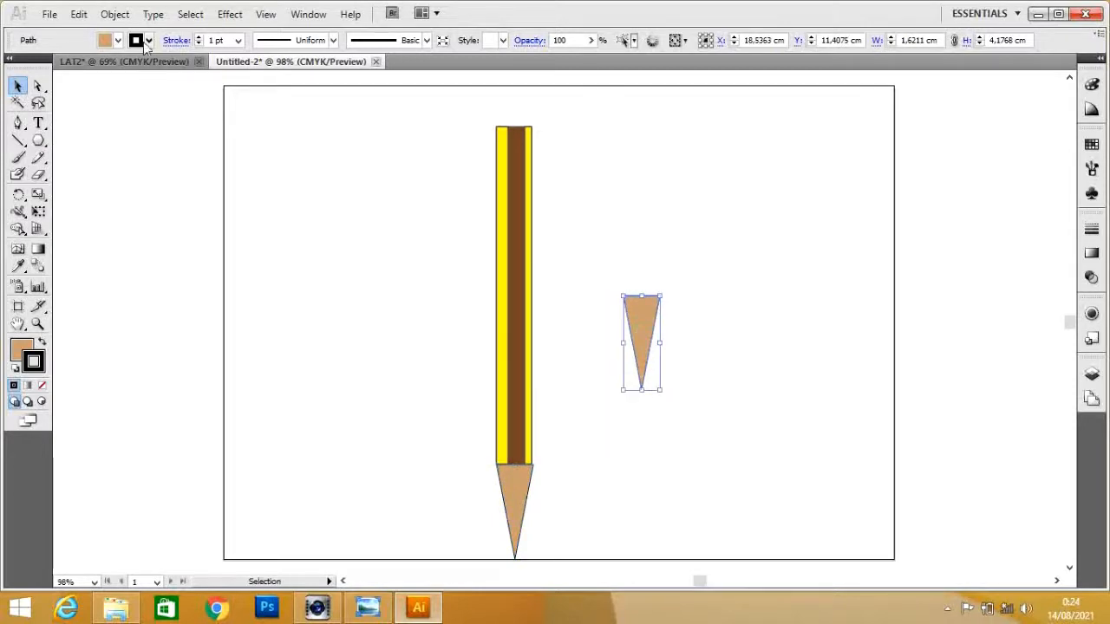
left_click(118, 40)
left_click(39, 57)
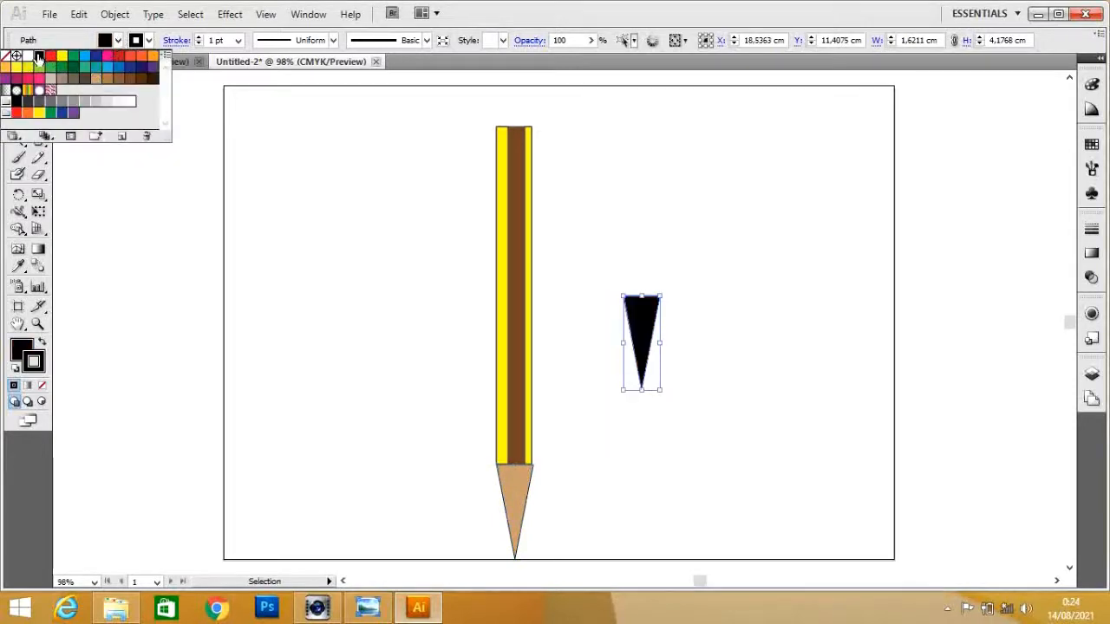
left_click(113, 40)
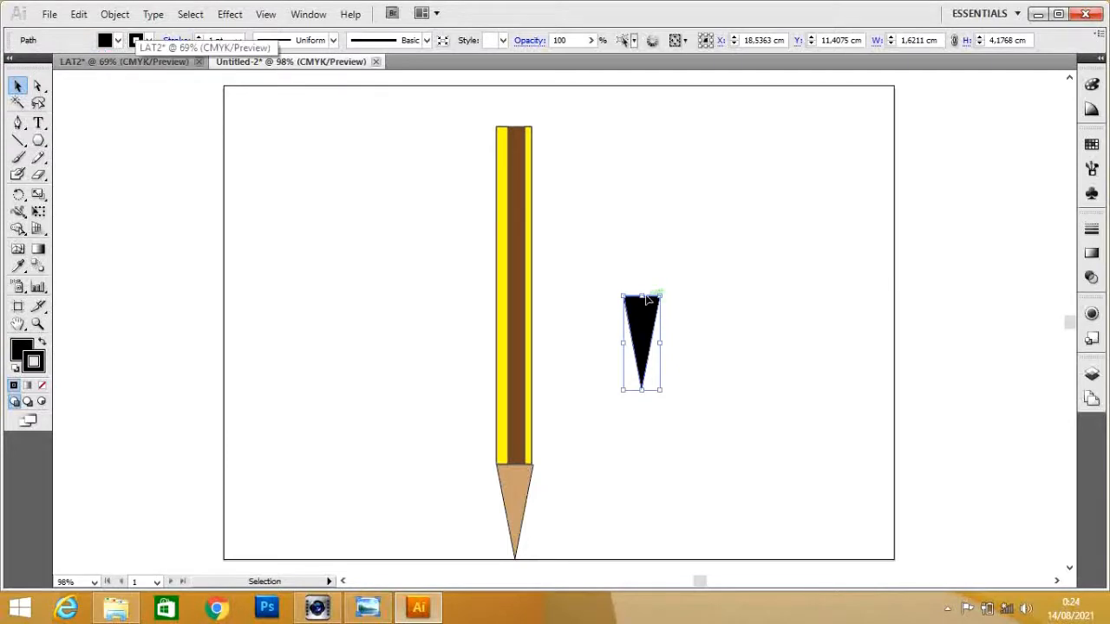
Step: Try to fit the black triangle over the point of the tip at about 2.43 cm high, and delete it
mouse_move(641, 297)
left_mouse_down()
mouse_move(639, 335)
mouse_move(559, 468)
mouse_move(518, 530)
mouse_move(496, 530)
mouse_move(519, 532)
left_mouse_up()
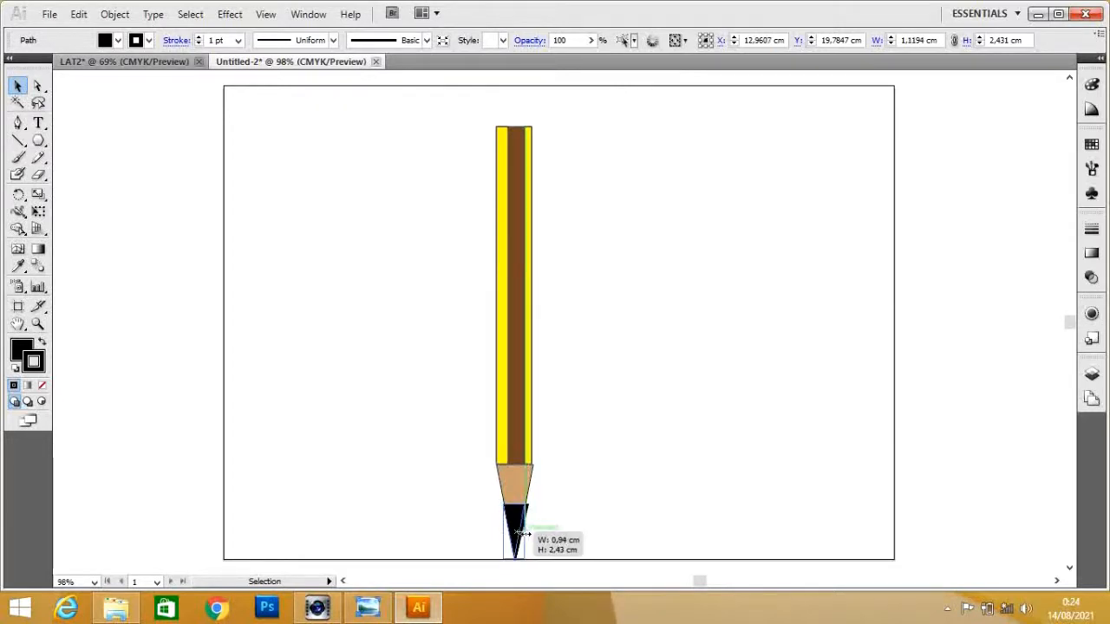
left_click_drag(520, 534, 524, 535)
left_click(579, 519)
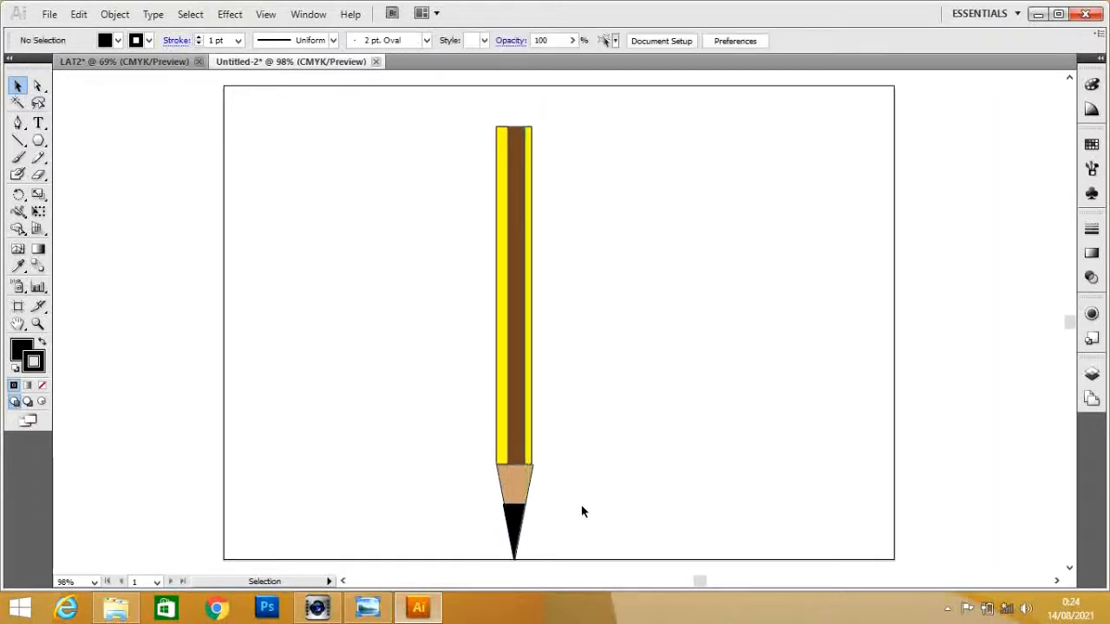
left_click(519, 529)
key("Delete")
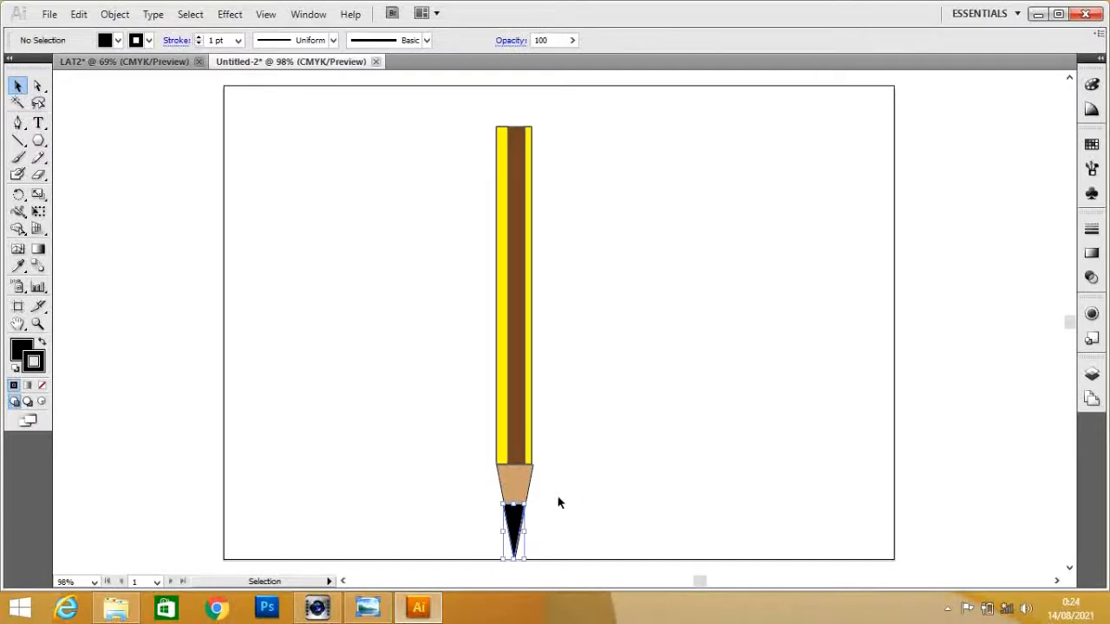
Step: Copy the light brown tip triangle, paste it in front at the same position, and fill the copy black
left_click(521, 479)
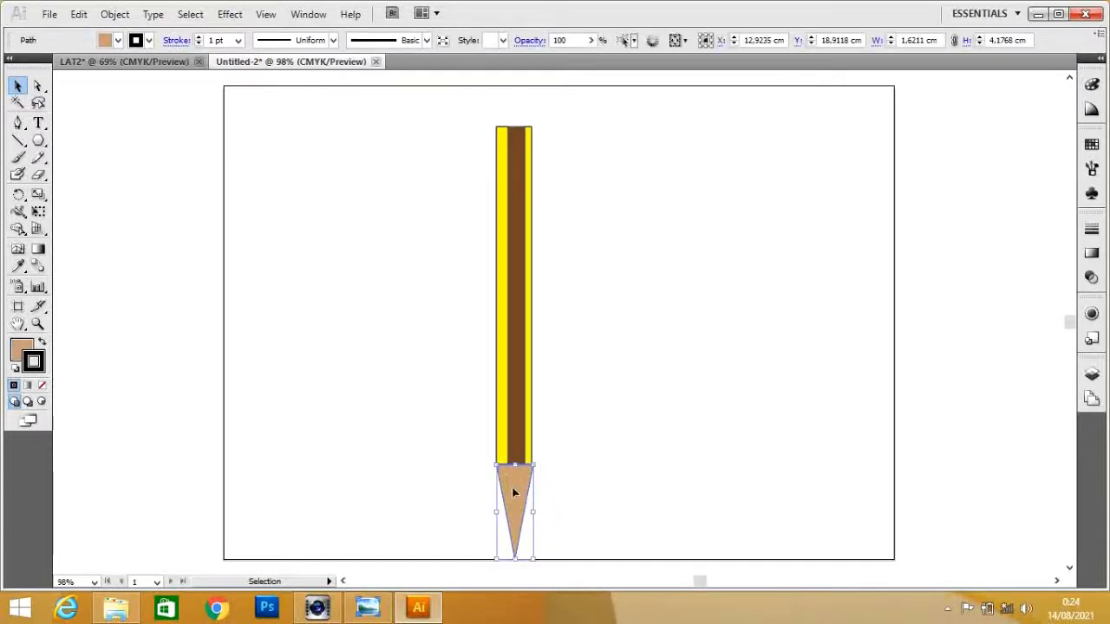
left_click(78, 14)
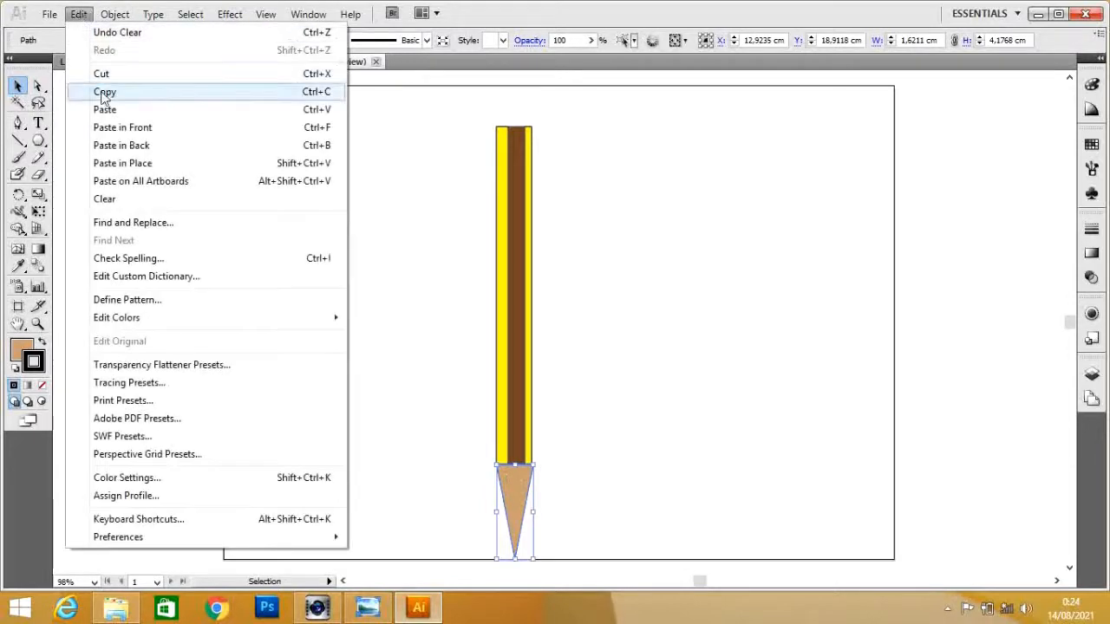
left_click(131, 93)
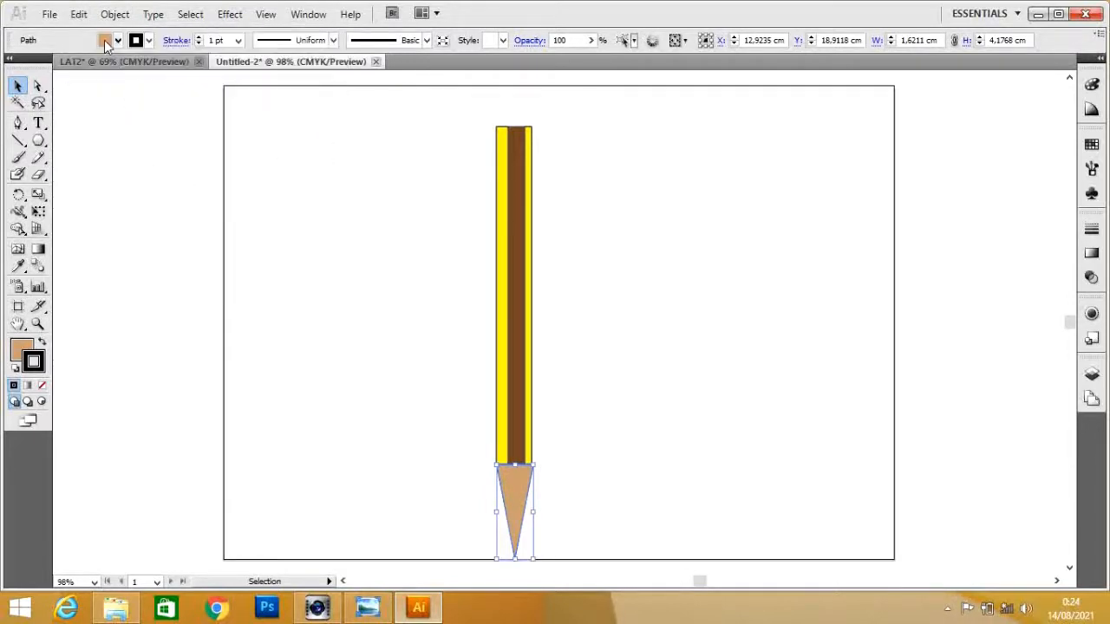
left_click(79, 15)
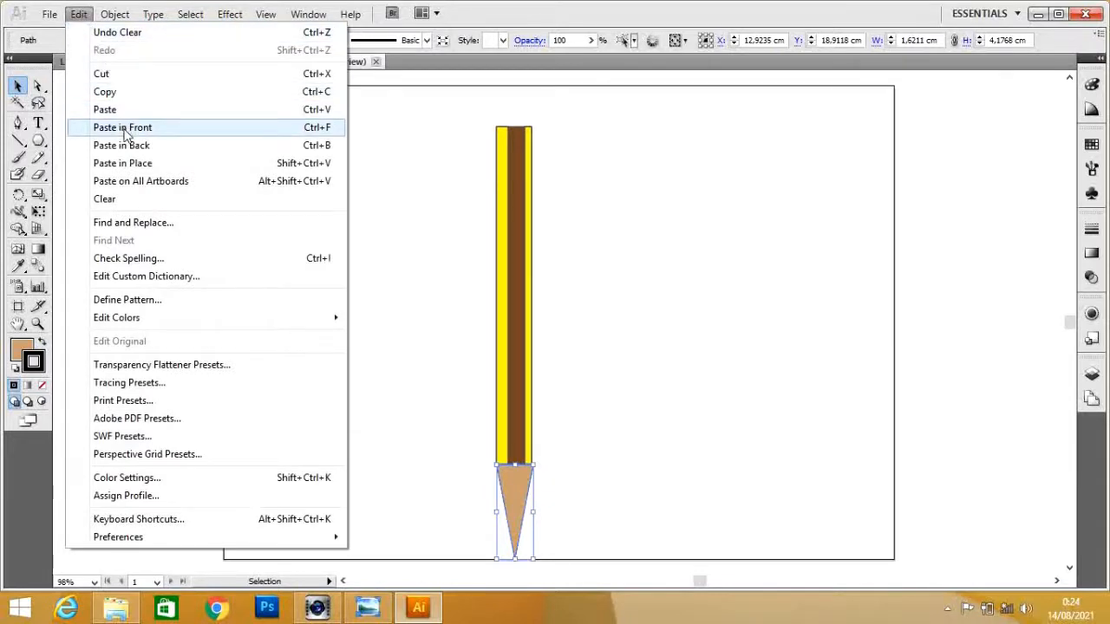
left_click(124, 129)
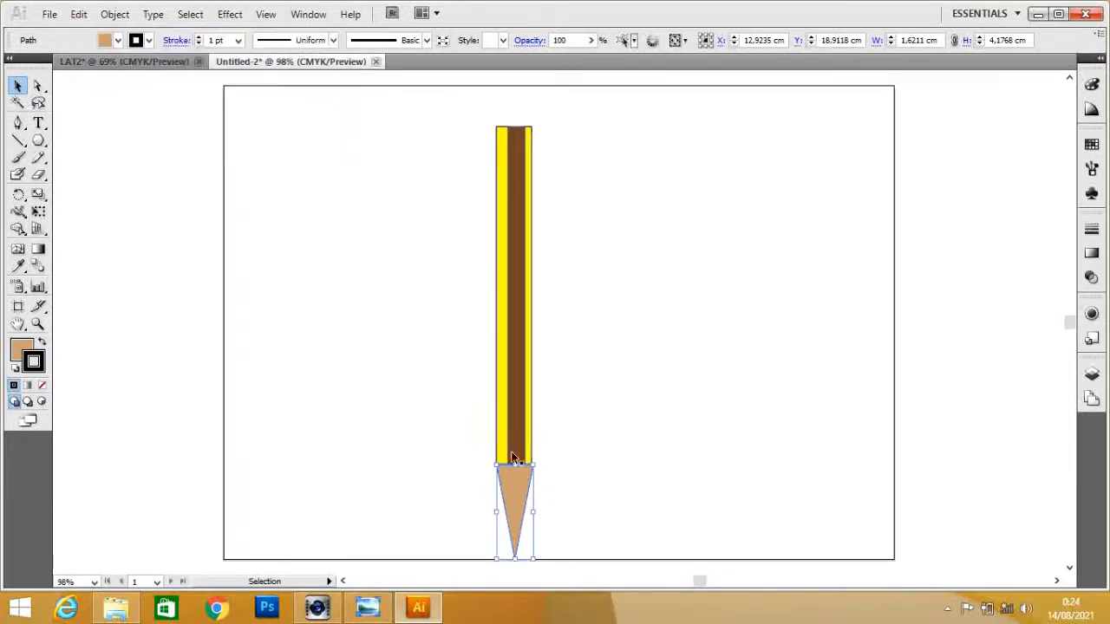
left_click(117, 41)
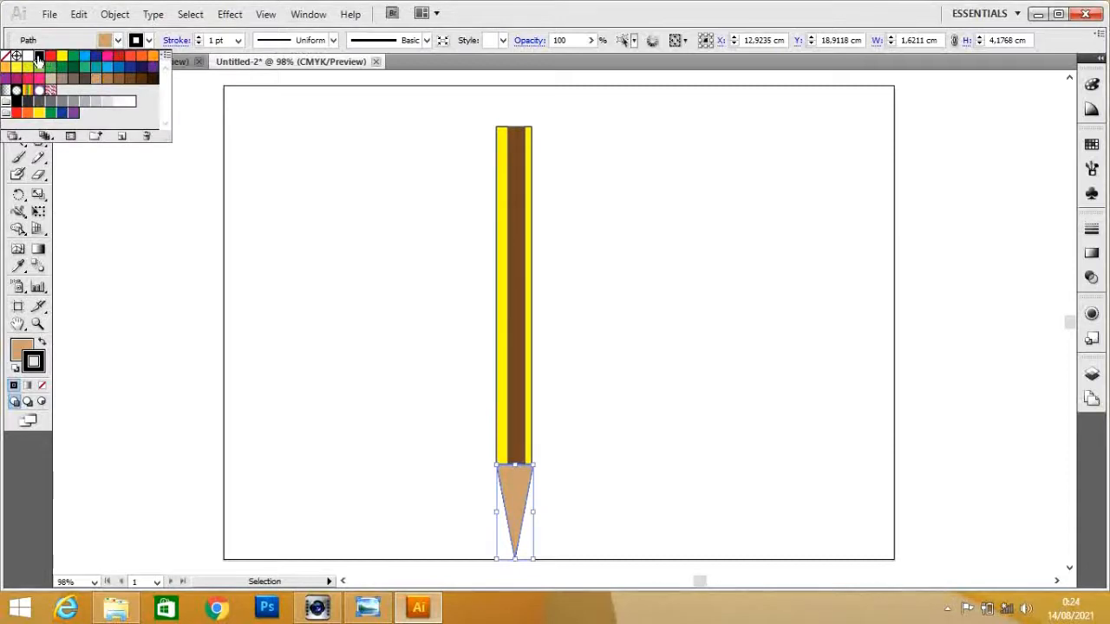
left_click(39, 56)
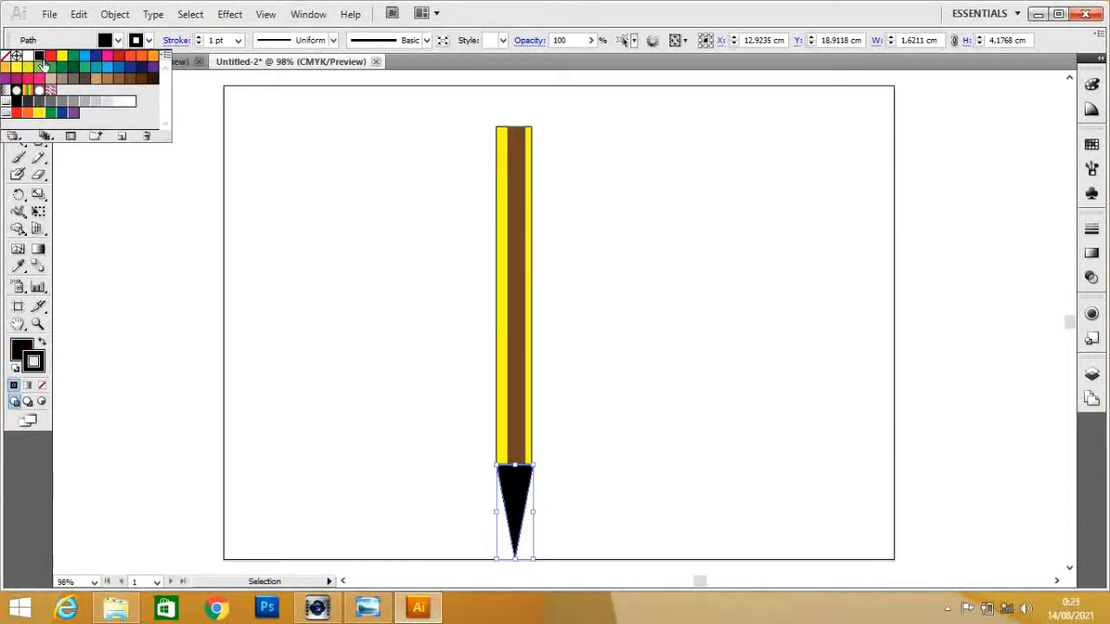
Step: Shrink the black triangle towards the pencil's point so it covers only the lower part of the tip as the lead
left_click(515, 466)
left_click_drag(514, 466, 502, 528)
left_click(553, 527)
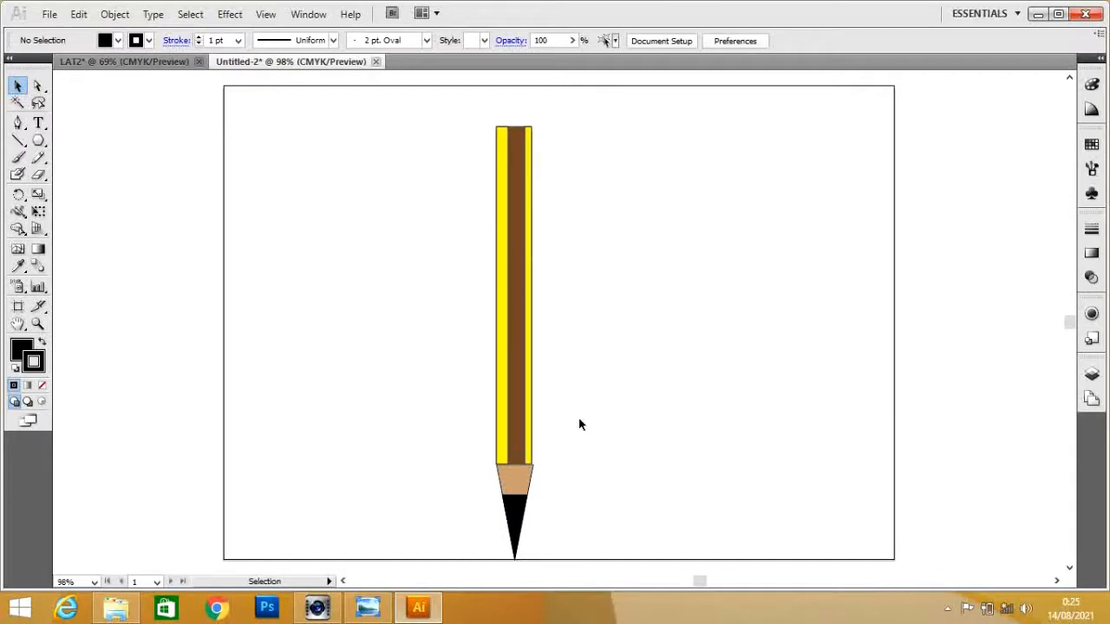
Step: Check the reference pencil's eraser, draw a rounded rectangle about 2.77 by 3.13 cm beside the pencil, and fill it orange
left_click(367, 607)
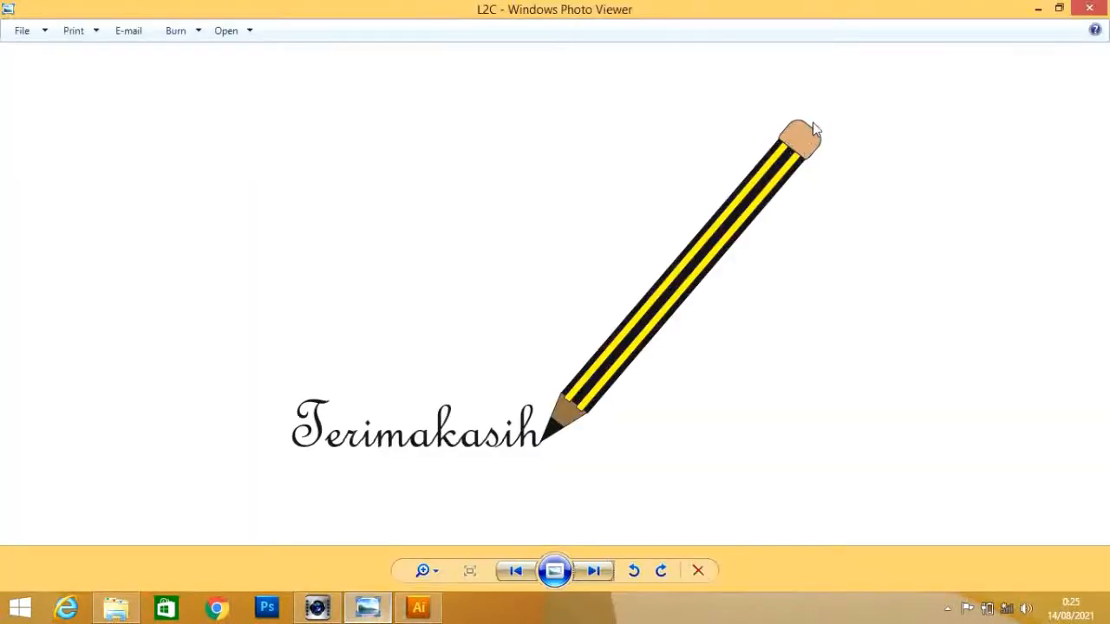
left_click(419, 607)
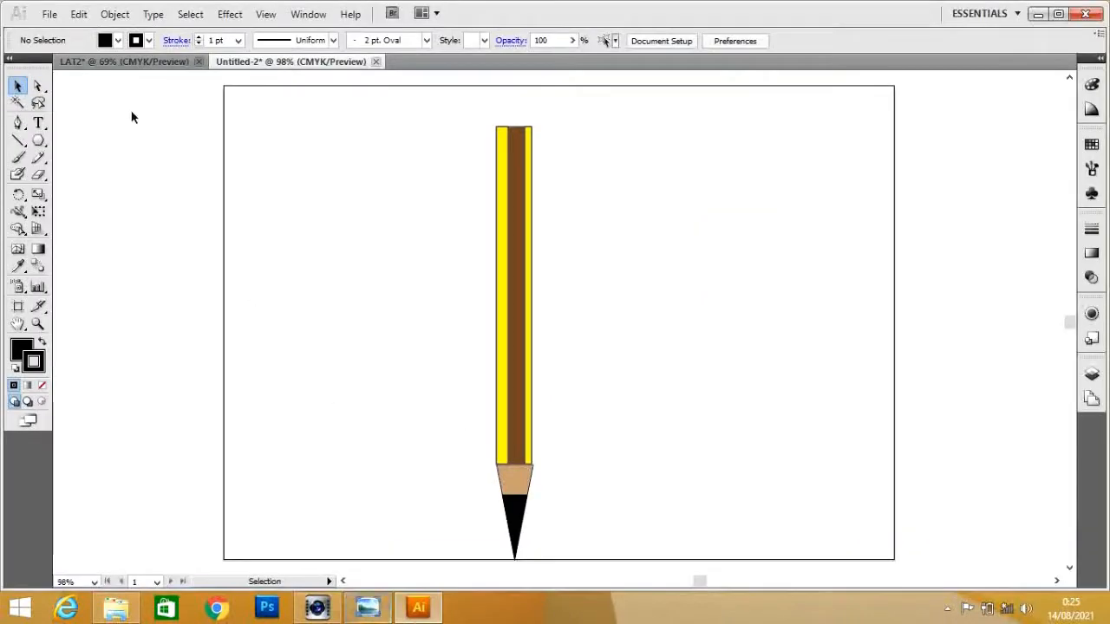
left_click_drag(38, 140, 91, 167)
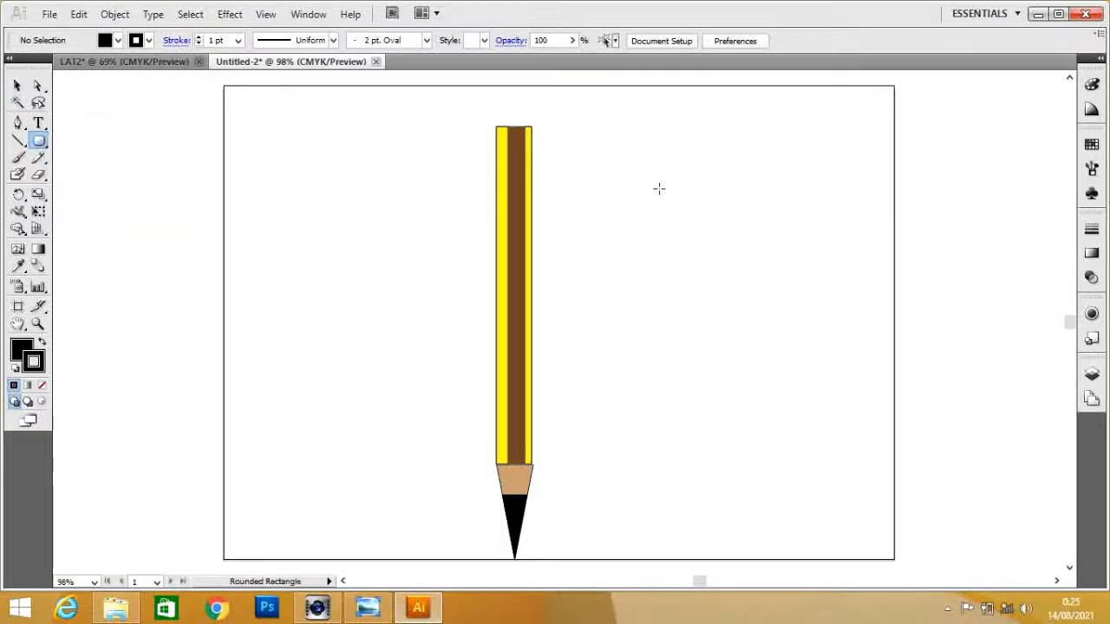
left_click_drag(40, 141, 120, 166)
left_click_drag(651, 184, 714, 254)
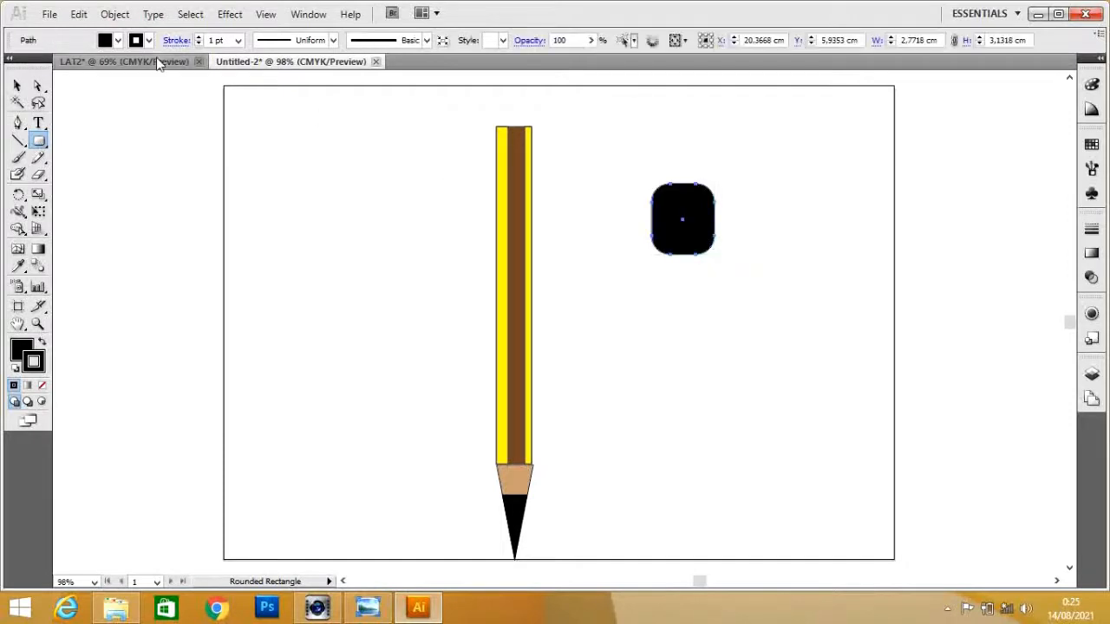
left_click(118, 40)
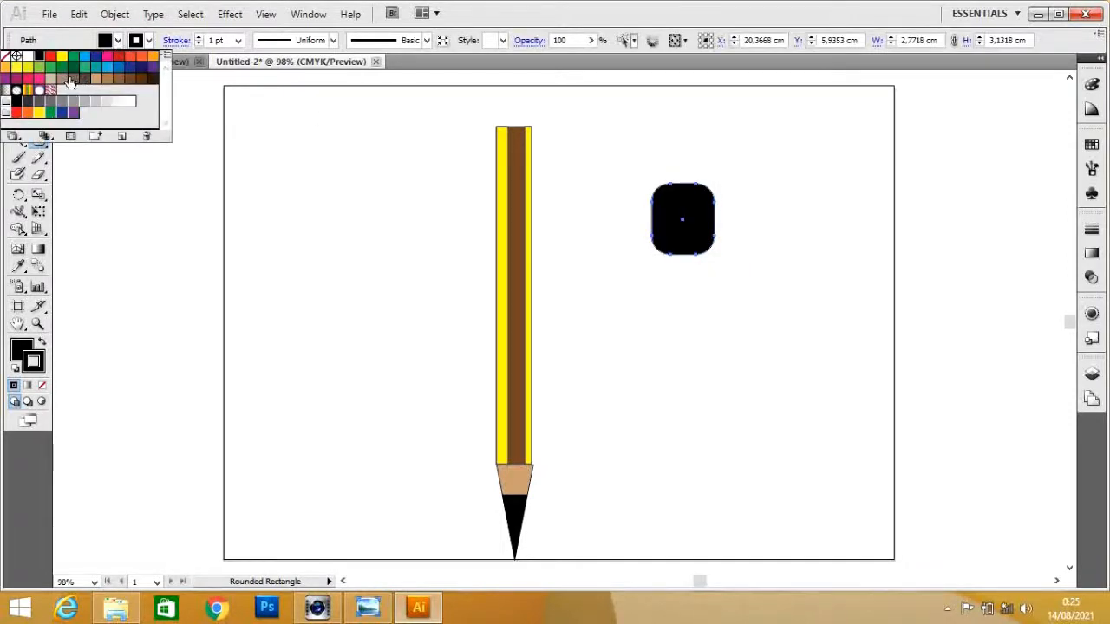
left_click(142, 57)
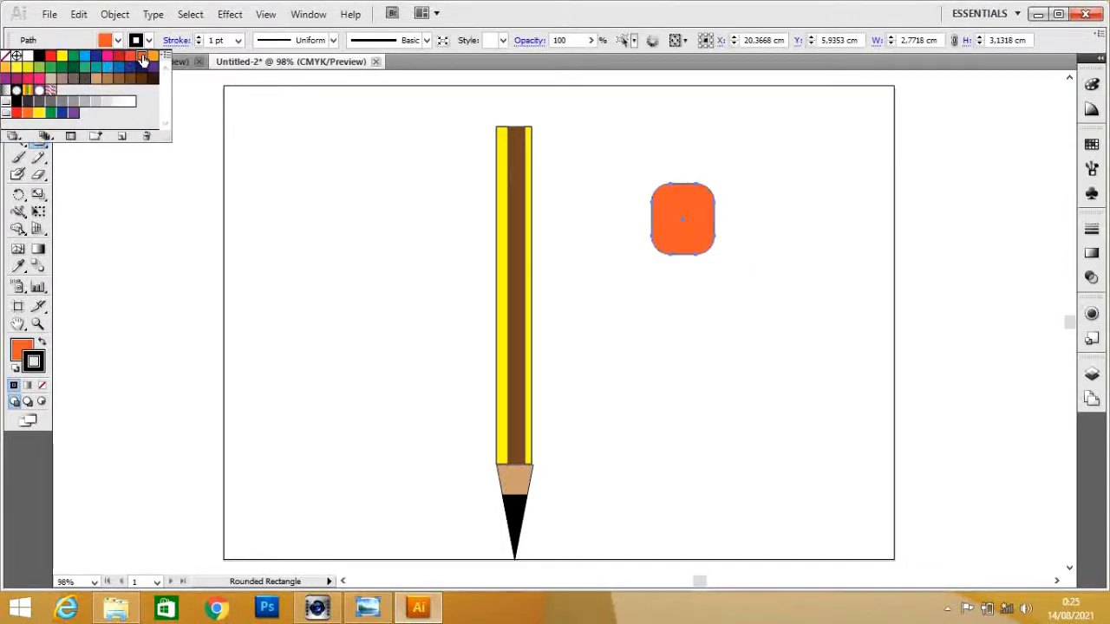
left_click(118, 40)
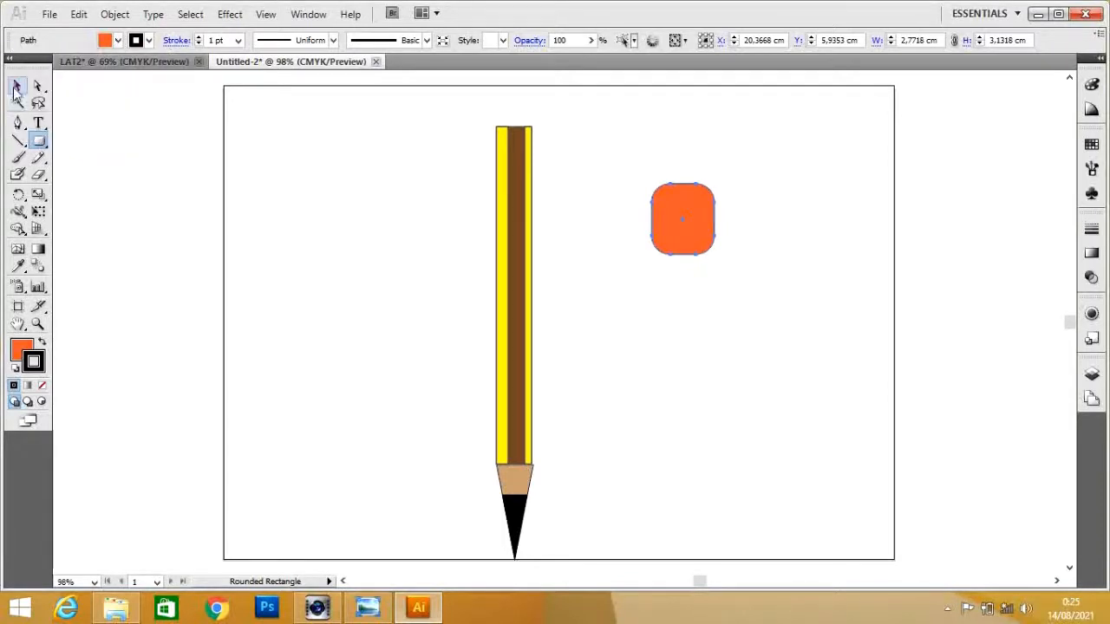
Step: Fit the orange rounded rectangle over the pencil's upper end, at about 1.63 cm wide and 2.05 cm high, as the eraser
left_click(17, 86)
mouse_move(647, 206)
left_mouse_down()
mouse_move(607, 190)
mouse_move(509, 102)
mouse_move(521, 124)
mouse_move(514, 104)
mouse_move(530, 121)
mouse_move(523, 131)
mouse_move(512, 110)
mouse_move(494, 109)
mouse_move(532, 110)
mouse_move(524, 131)
left_mouse_up()
left_click(555, 159)
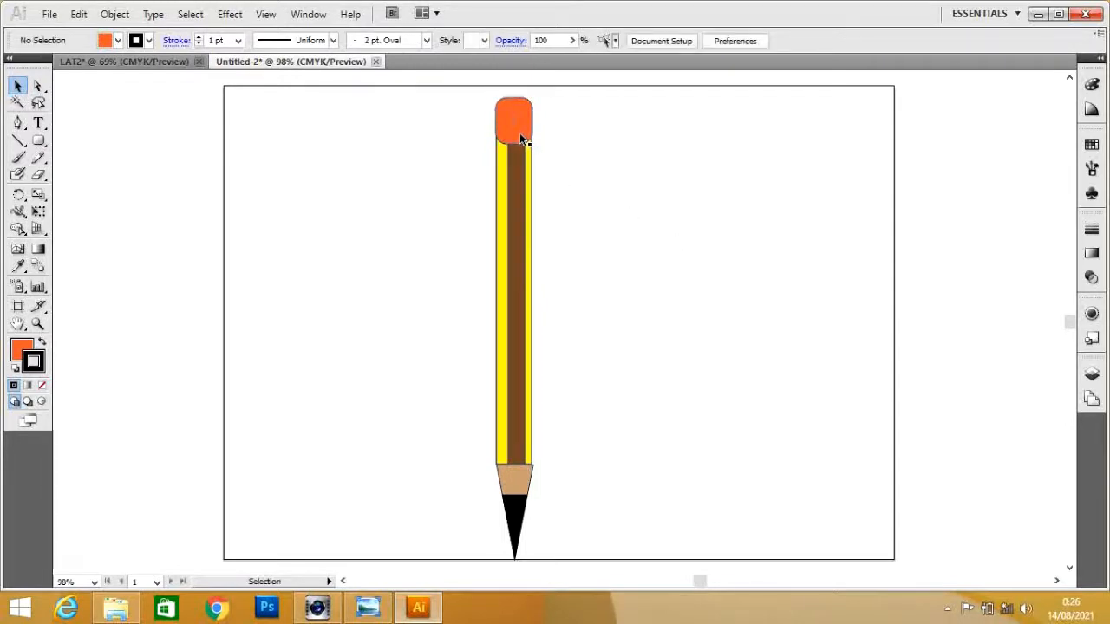
Step: Send the orange eraser to the back so the pencil body overlaps its lower part
left_click(520, 136)
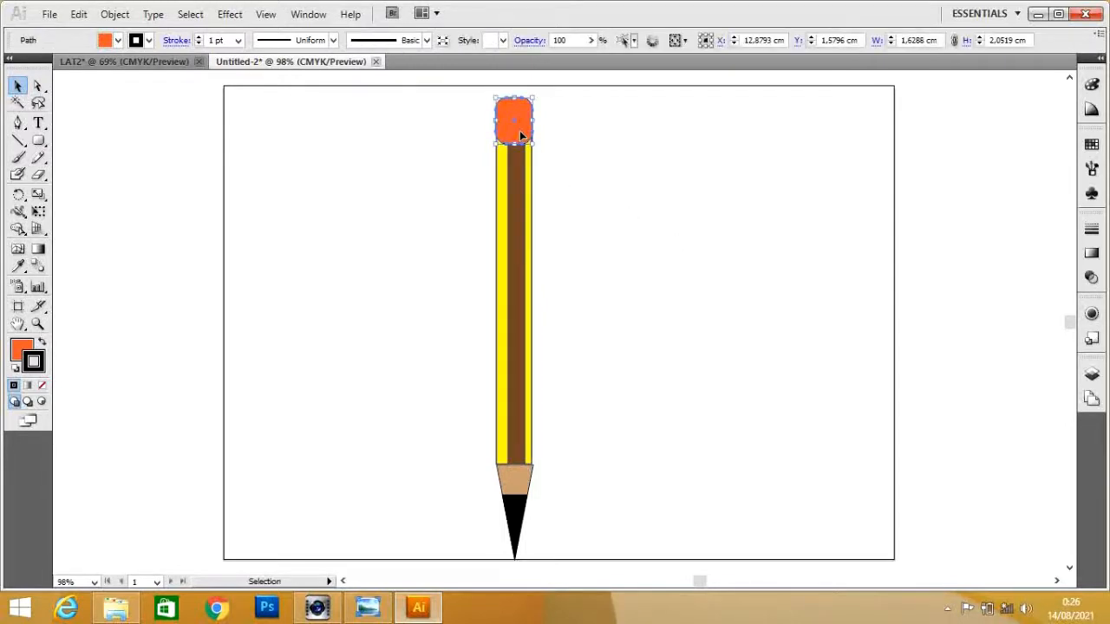
right_click(523, 138)
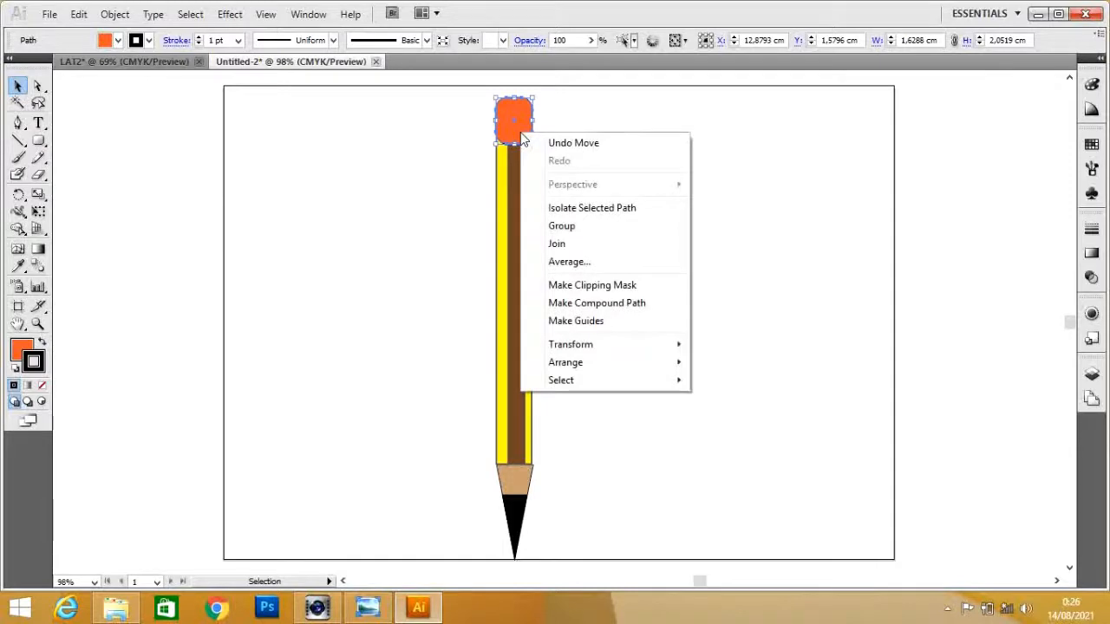
mouse_move(597, 364)
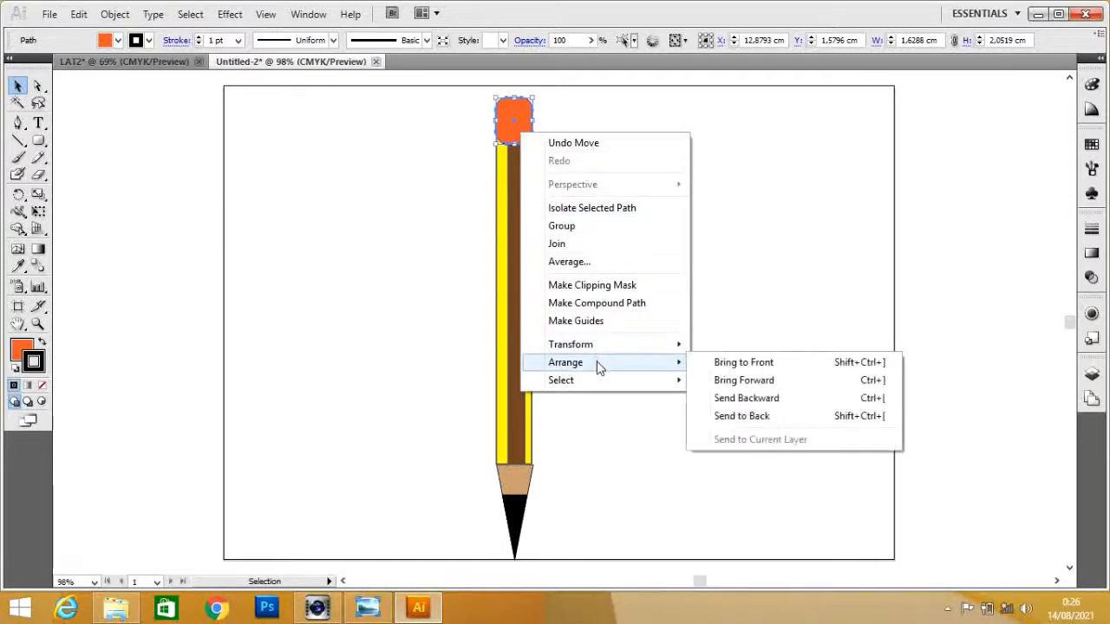
left_click(746, 417)
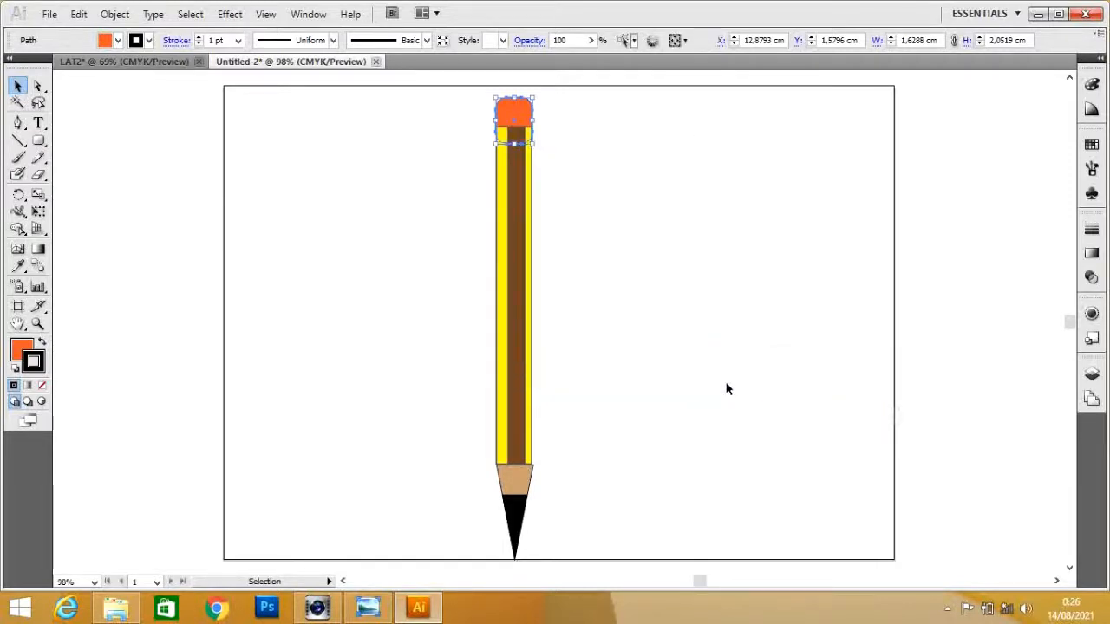
left_click(708, 345)
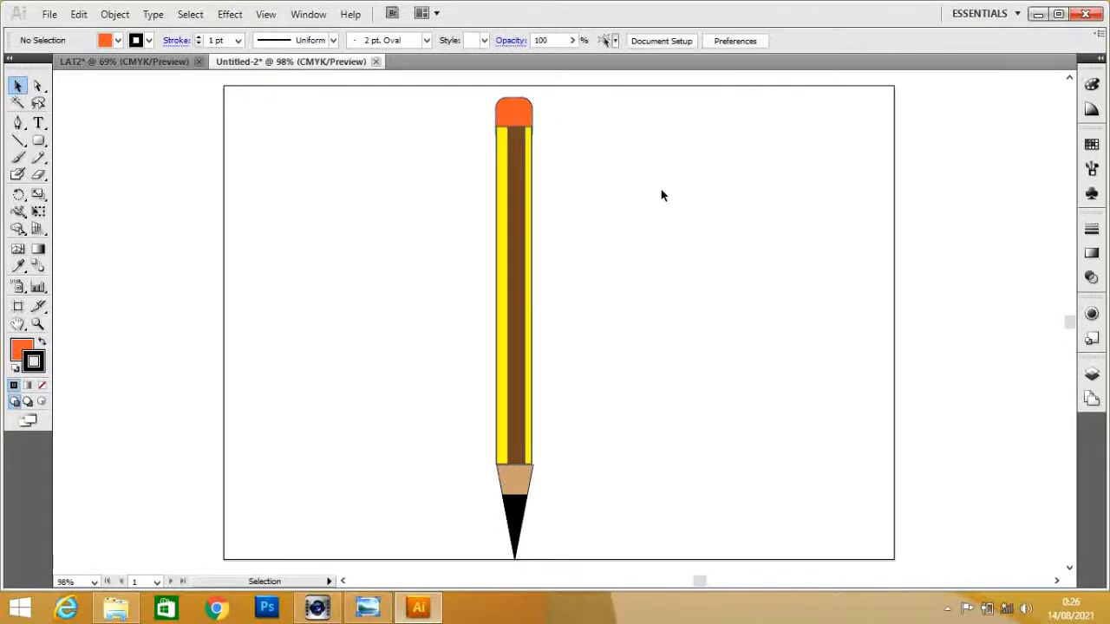
Step: Bring the orange eraser to the front of the pencil body, and send it to the back again
left_click(513, 117)
left_click_drag(495, 120, 495, 119)
left_click(580, 147)
left_click(514, 117)
right_click(515, 117)
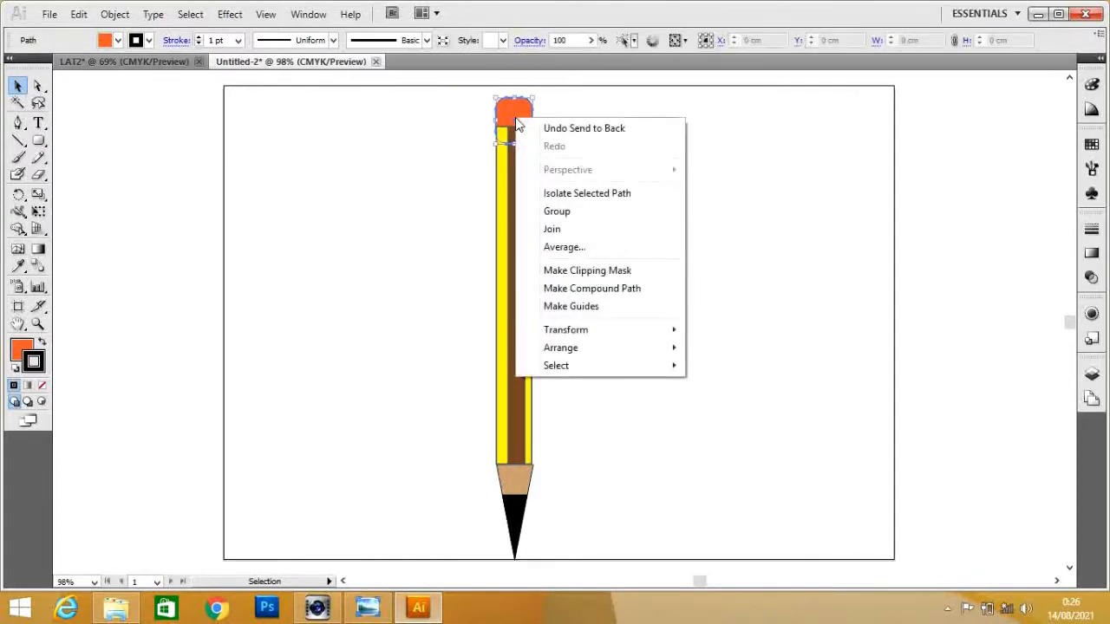
mouse_move(582, 348)
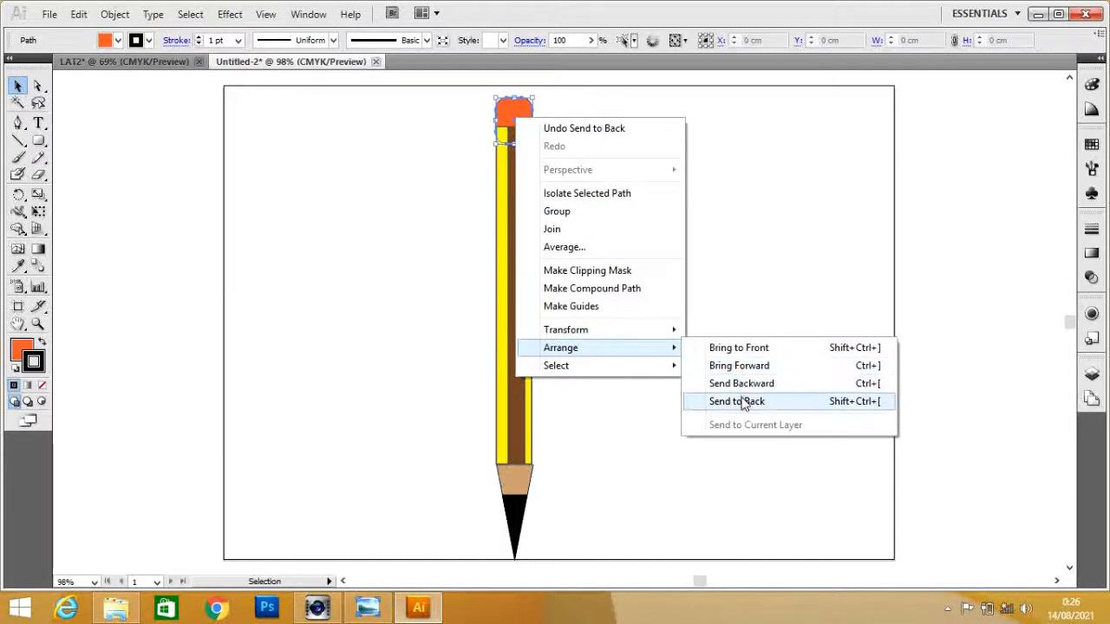
left_click(745, 349)
left_click(594, 205)
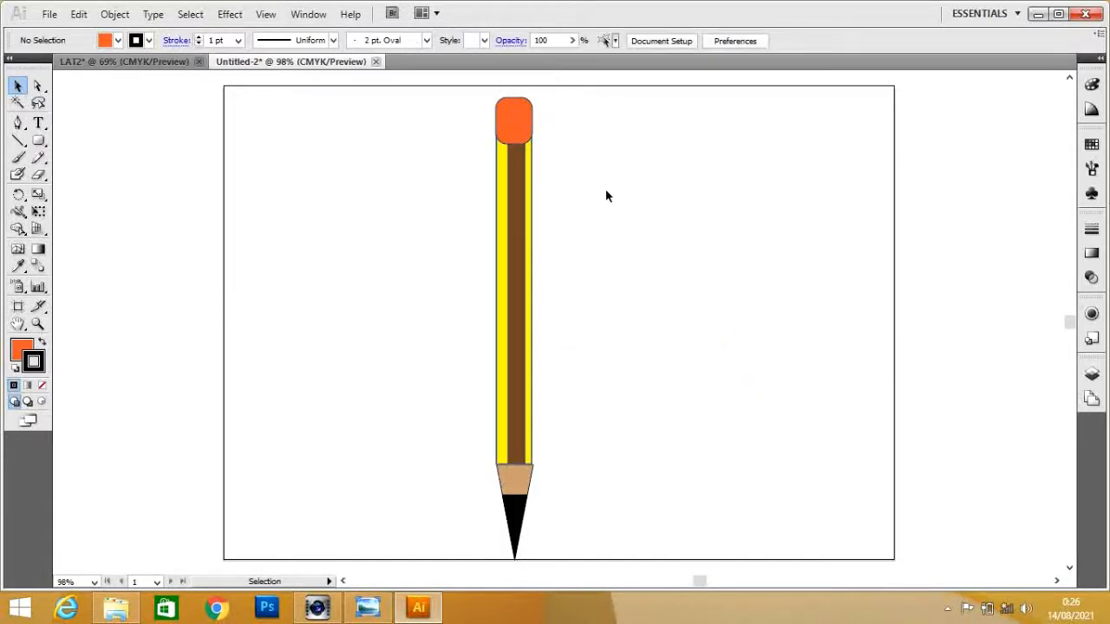
right_click(523, 123)
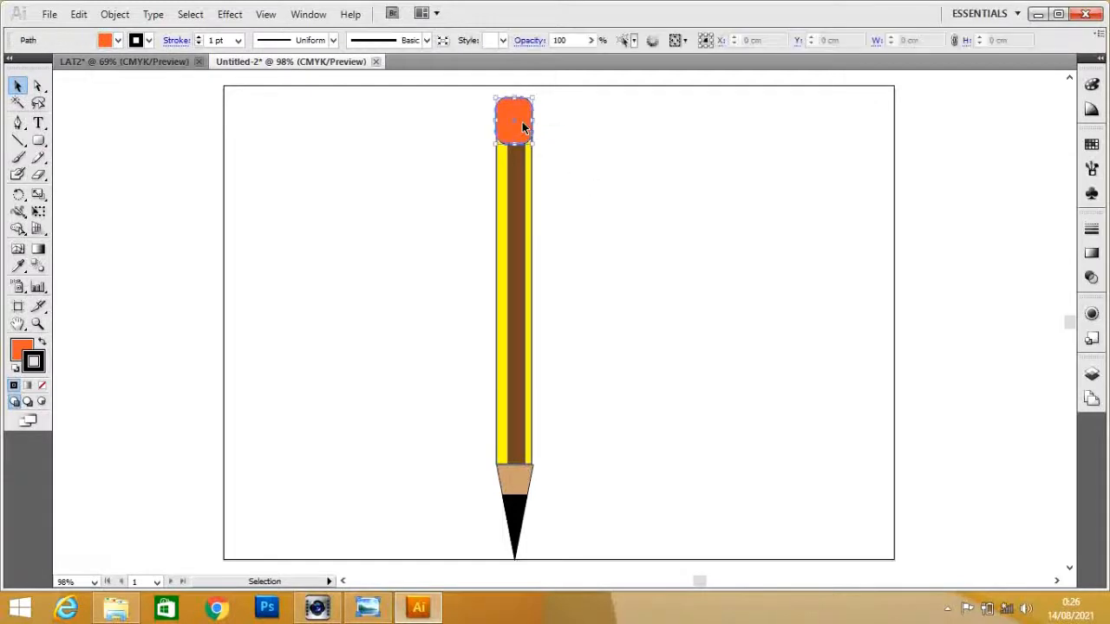
mouse_move(607, 357)
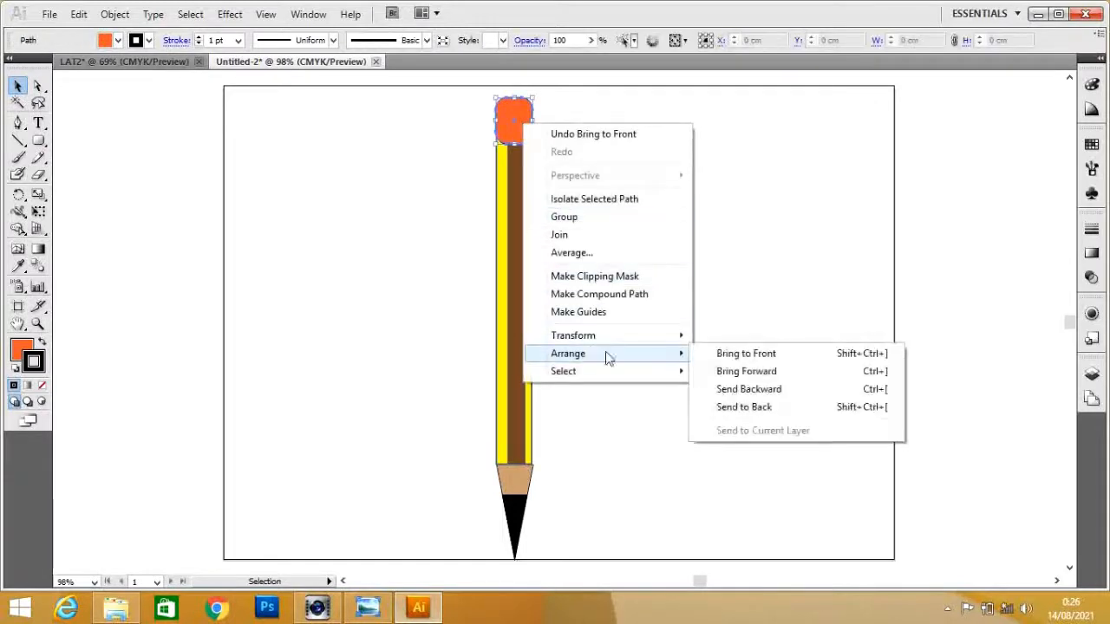
left_click(733, 407)
left_click(683, 286)
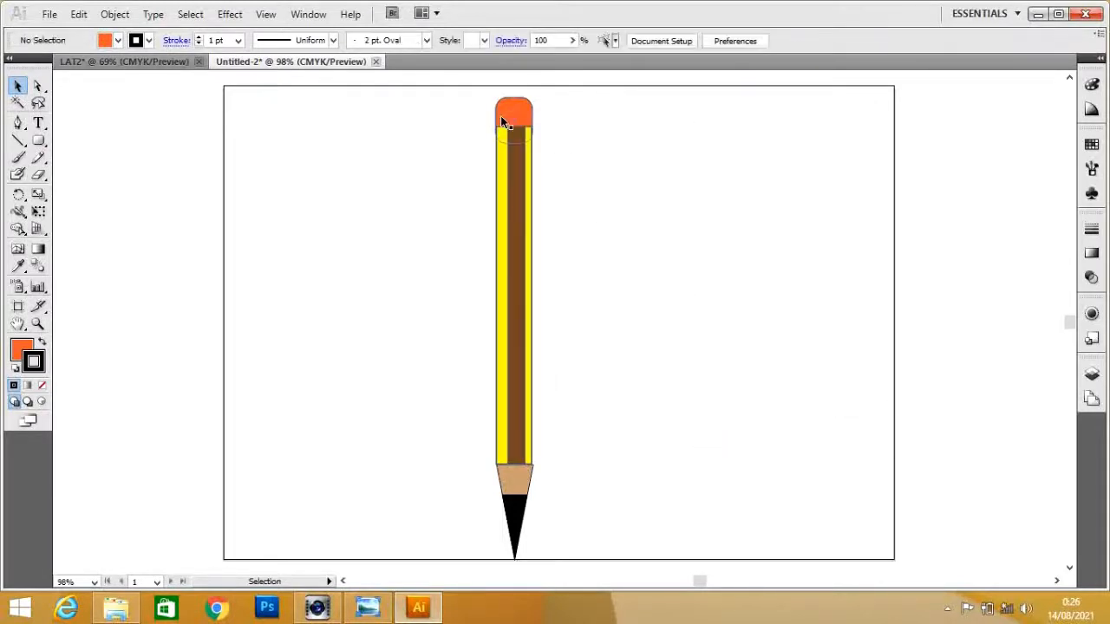
Step: Select the eraser, body, tip and lead of the pencil together and group them
mouse_move(476, 93)
left_mouse_down()
mouse_move(571, 246)
mouse_move(572, 567)
left_mouse_up()
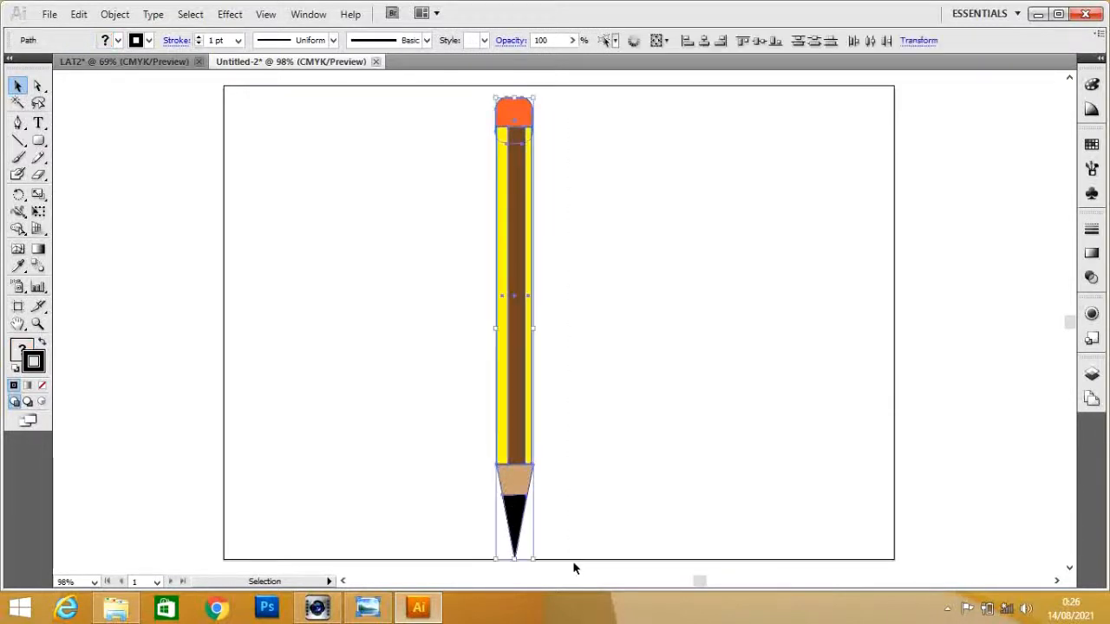
left_click(114, 14)
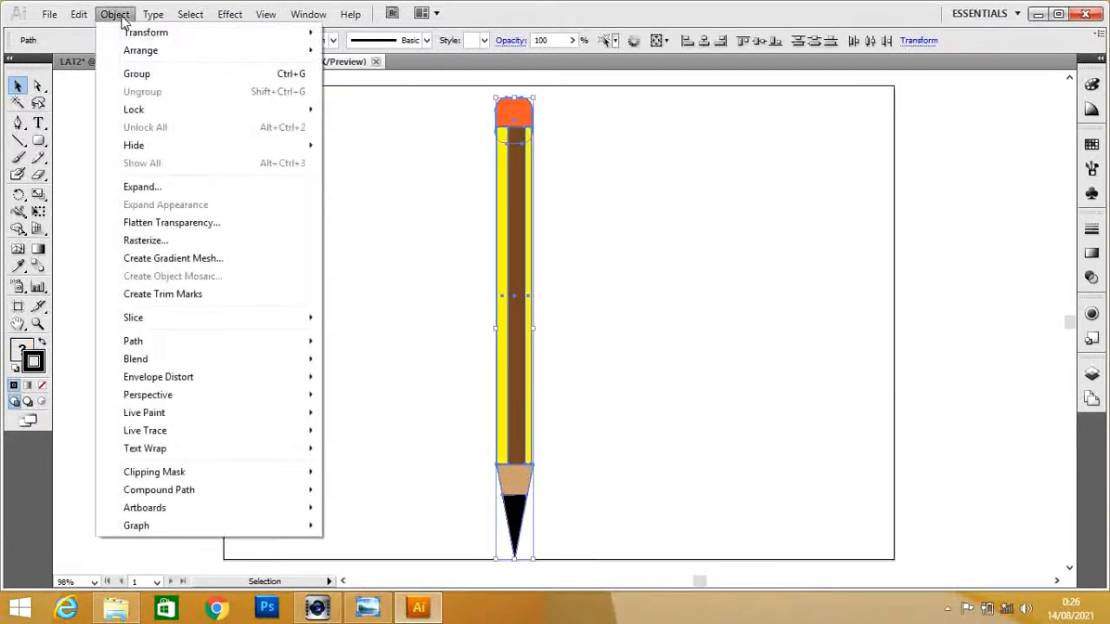
left_click(139, 76)
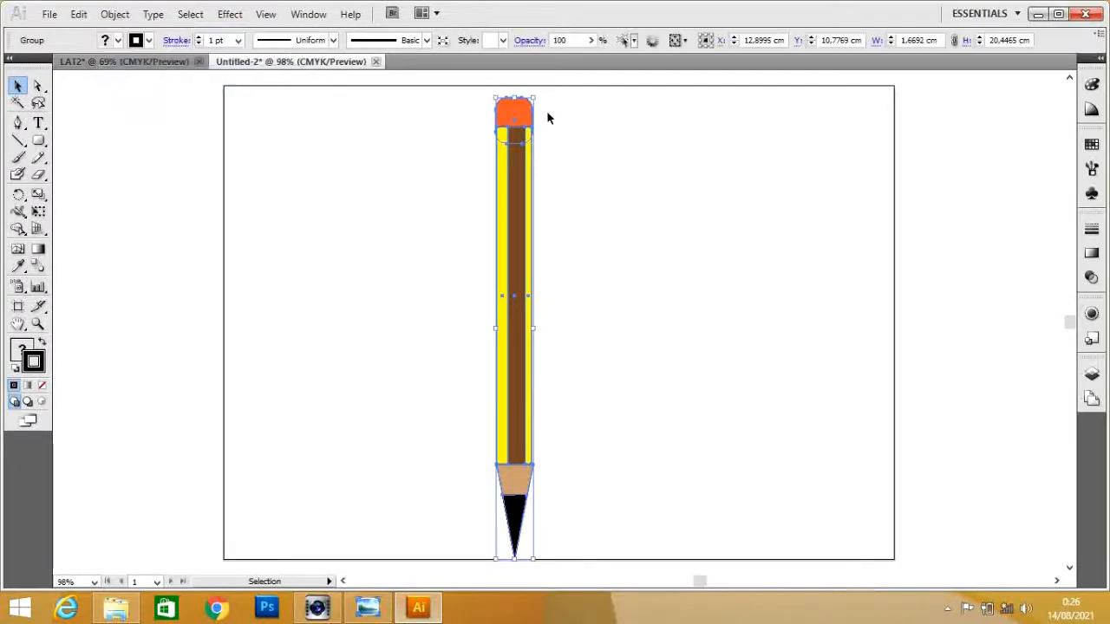
Step: Tilt the pencil group clockwise into a writing angle and place its eraser in the artboard's upper-right corner
mouse_move(537, 94)
left_mouse_down()
mouse_move(595, 144)
mouse_move(612, 204)
mouse_move(746, 199)
left_mouse_up()
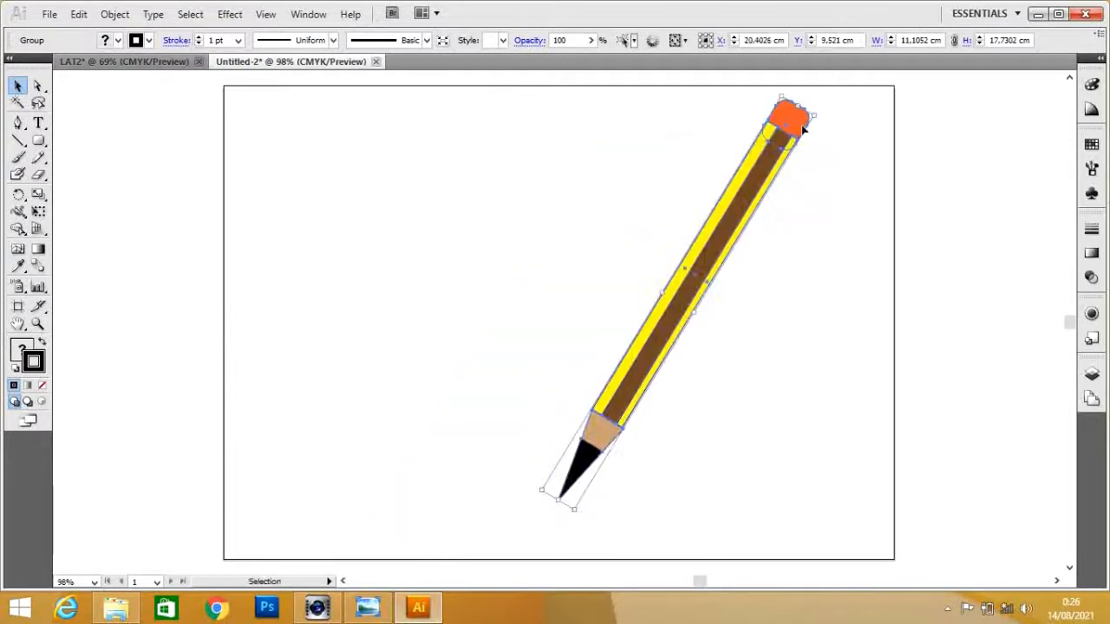
left_click_drag(818, 112, 824, 99)
left_click_drag(768, 183, 840, 158)
left_click(581, 252)
Step: Add the text "Trimakasih" at the artboard's lower left and enlarge it to about 102 pt, before the pencil's point
left_click(39, 123)
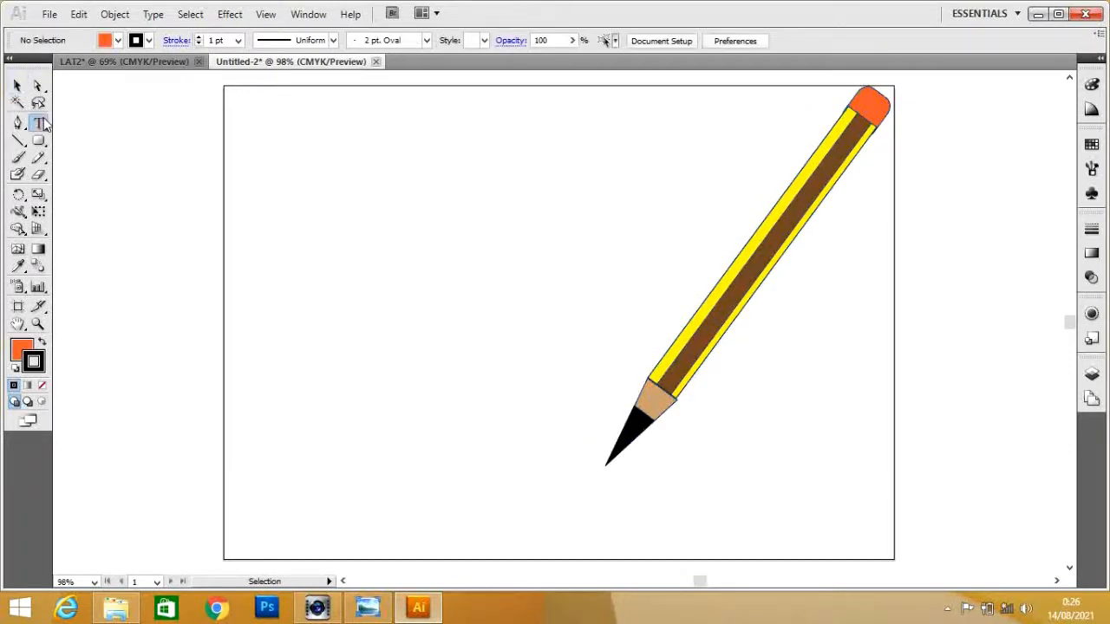
left_click(260, 490)
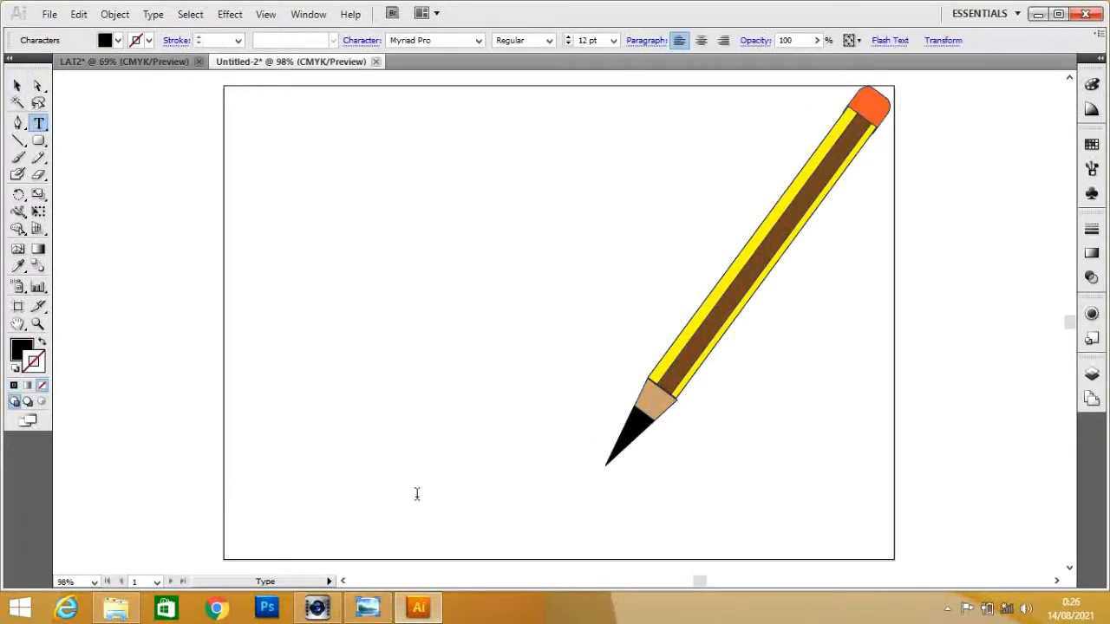
type("TRI")
key("BackSpace")
key("BackSpace")
left_click(17, 86)
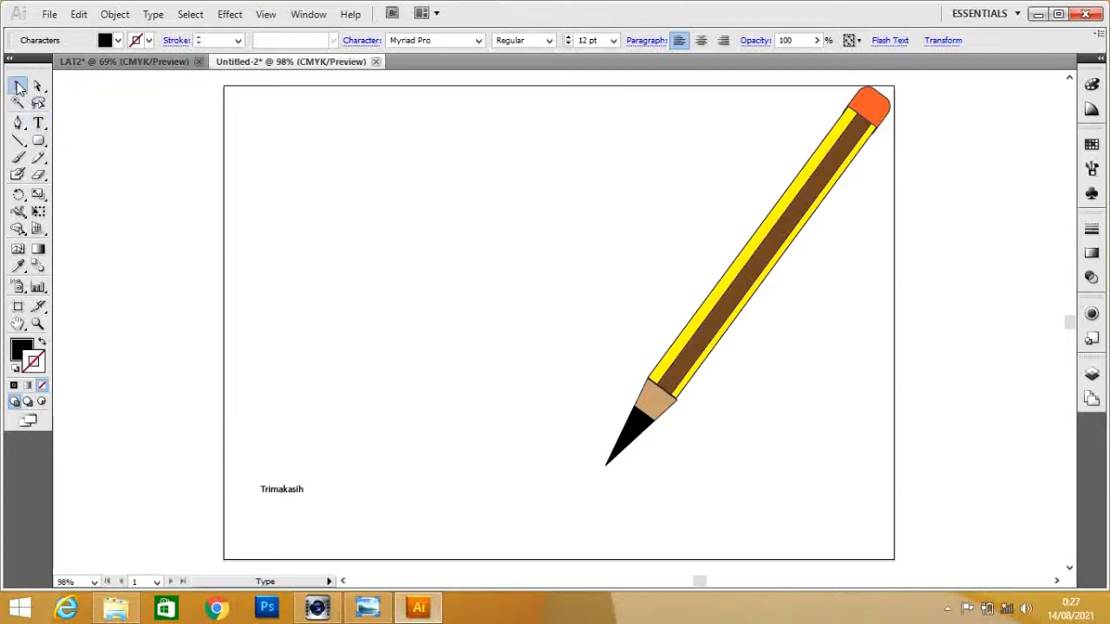
left_click_drag(307, 483, 517, 396)
left_click_drag(483, 432, 471, 454)
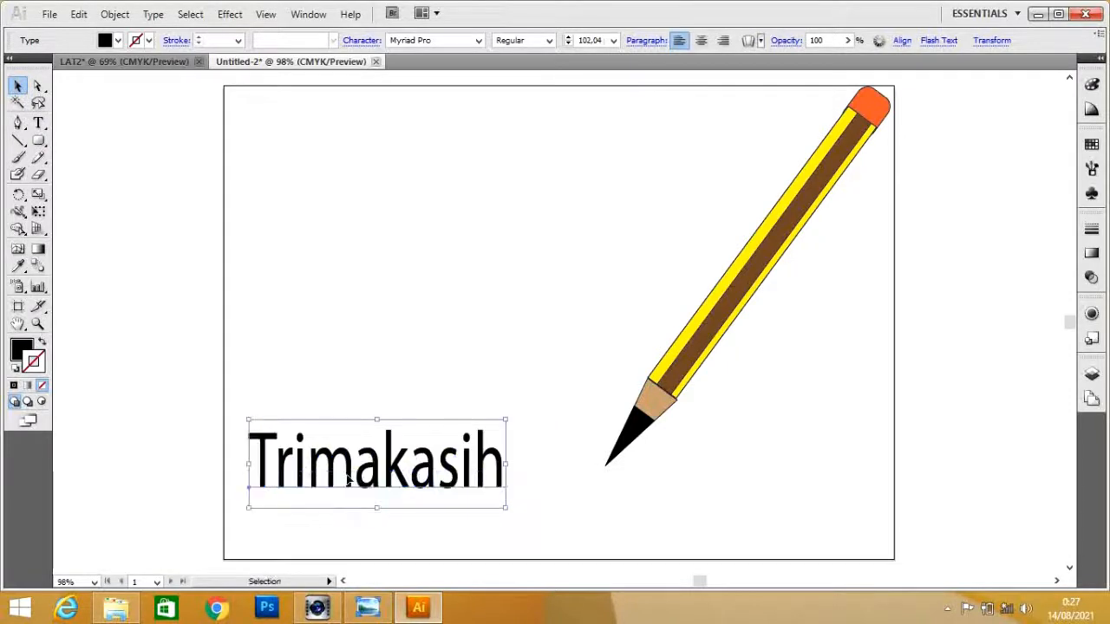
Step: Change the font of the whole "Trimakasih" text to French Script MT
left_click(38, 124)
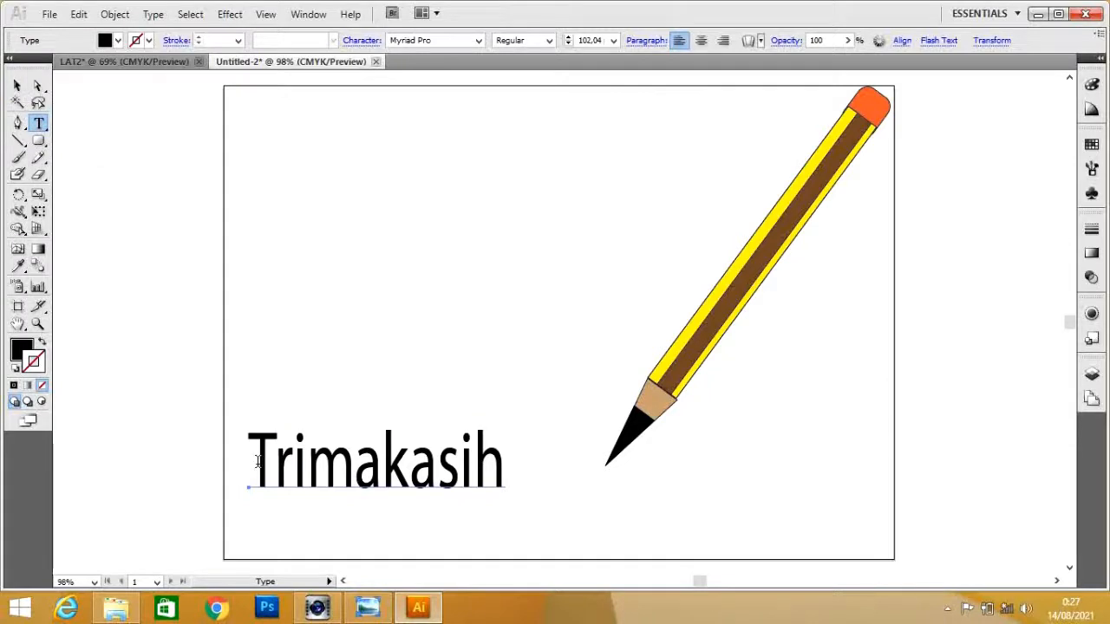
left_click_drag(253, 462, 533, 458)
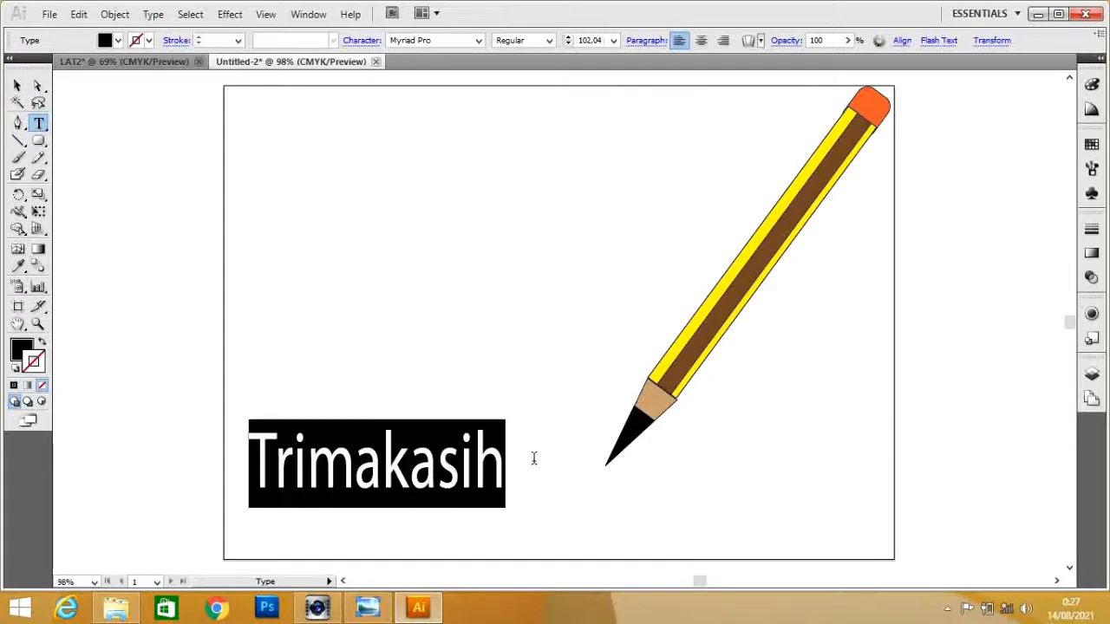
left_click(477, 41)
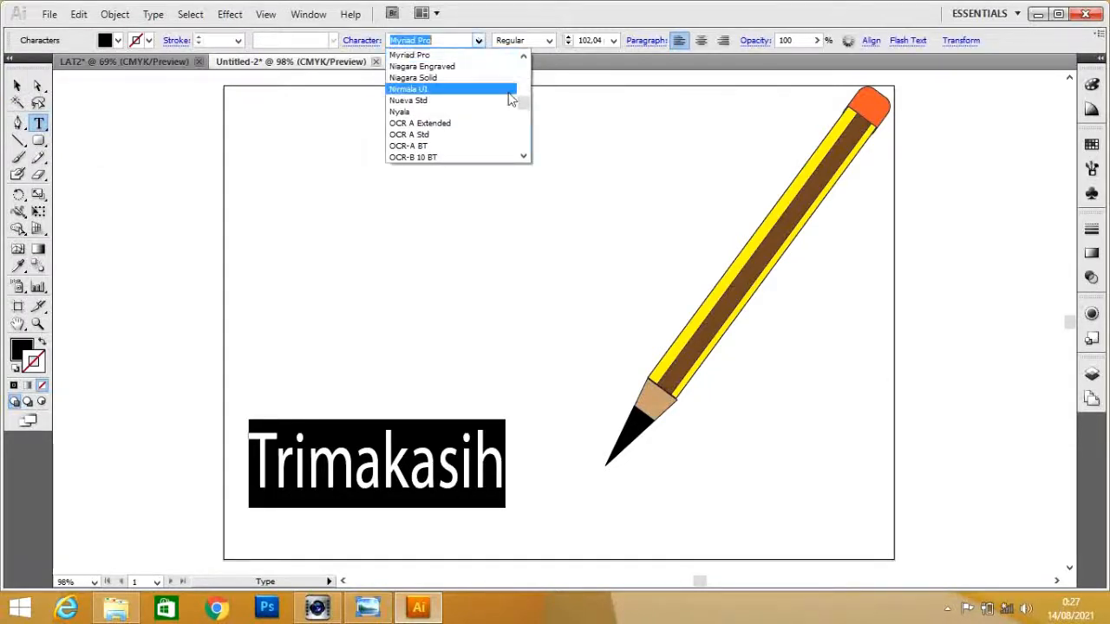
left_click_drag(523, 101, 525, 94)
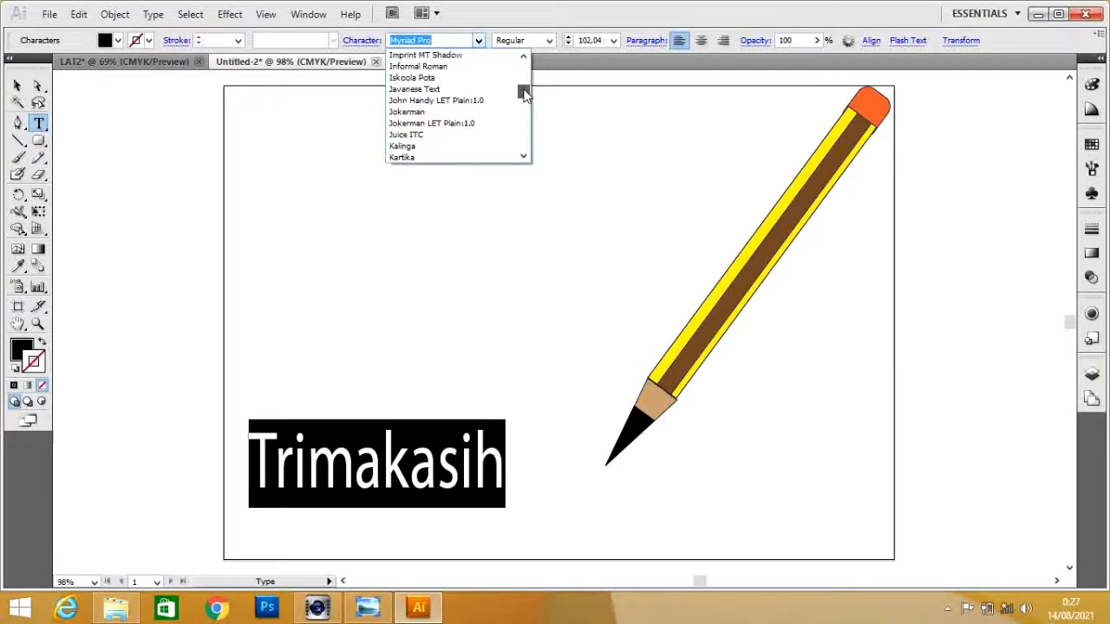
scroll(525, 94, "down", 2)
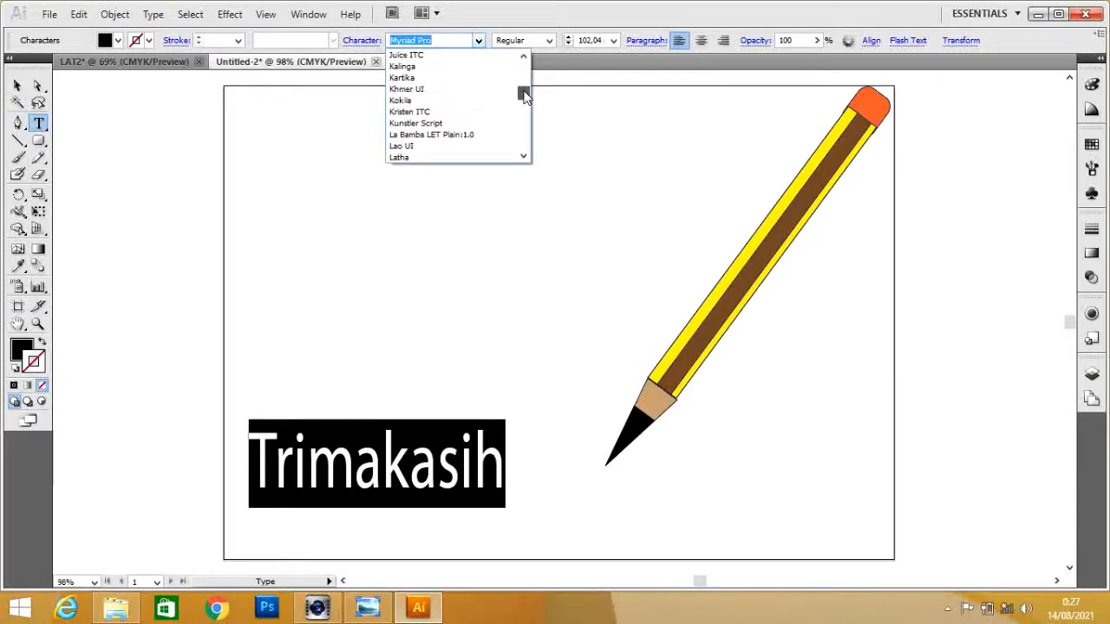
scroll(525, 95, "down", 3)
mouse_move(524, 97)
left_mouse_down()
mouse_move(525, 110)
mouse_move(529, 87)
left_mouse_up()
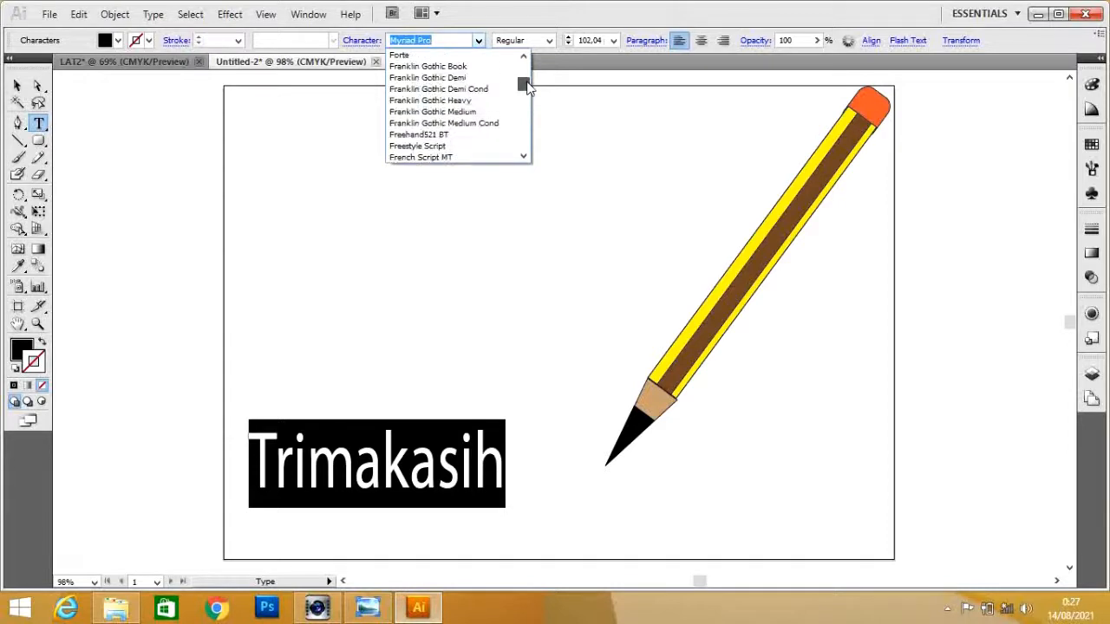
left_click_drag(529, 87, 526, 90)
left_click(446, 156)
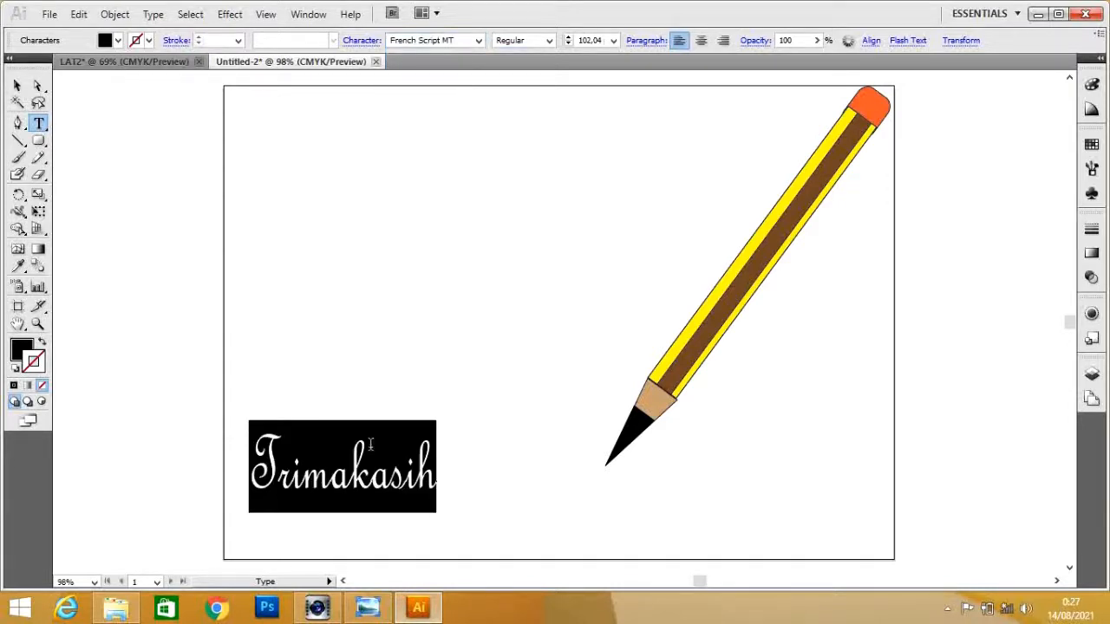
left_click(370, 445)
left_click(16, 85)
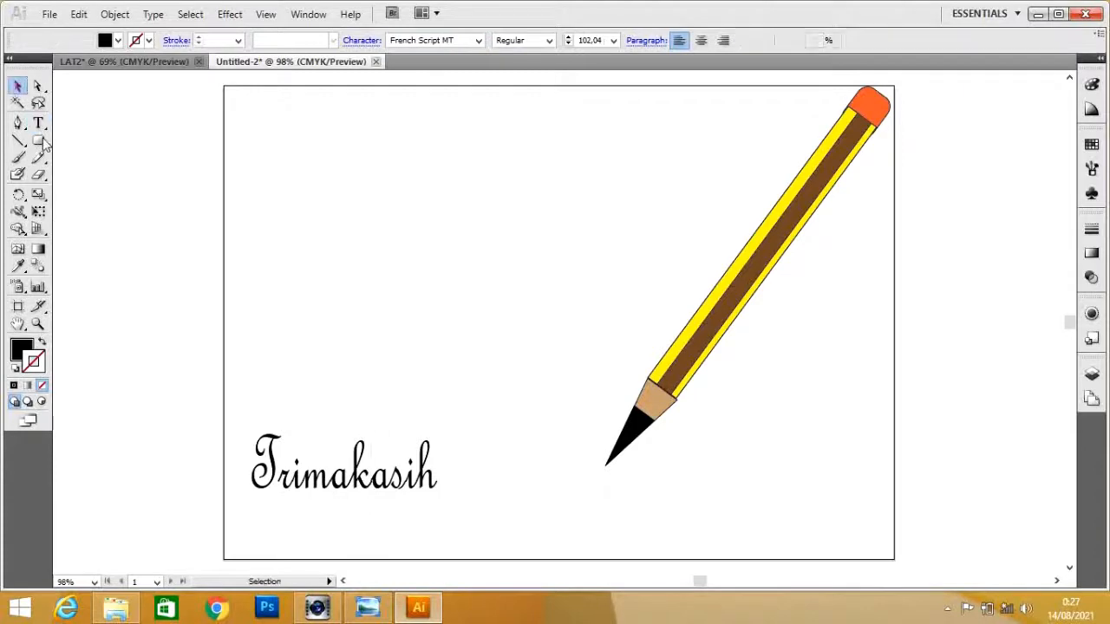
Step: Scale the "Trimakasih" text up proportionally to about 160 pt so its last letter reaches the pencil's point
left_click(436, 442)
left_click_drag(437, 420, 607, 366)
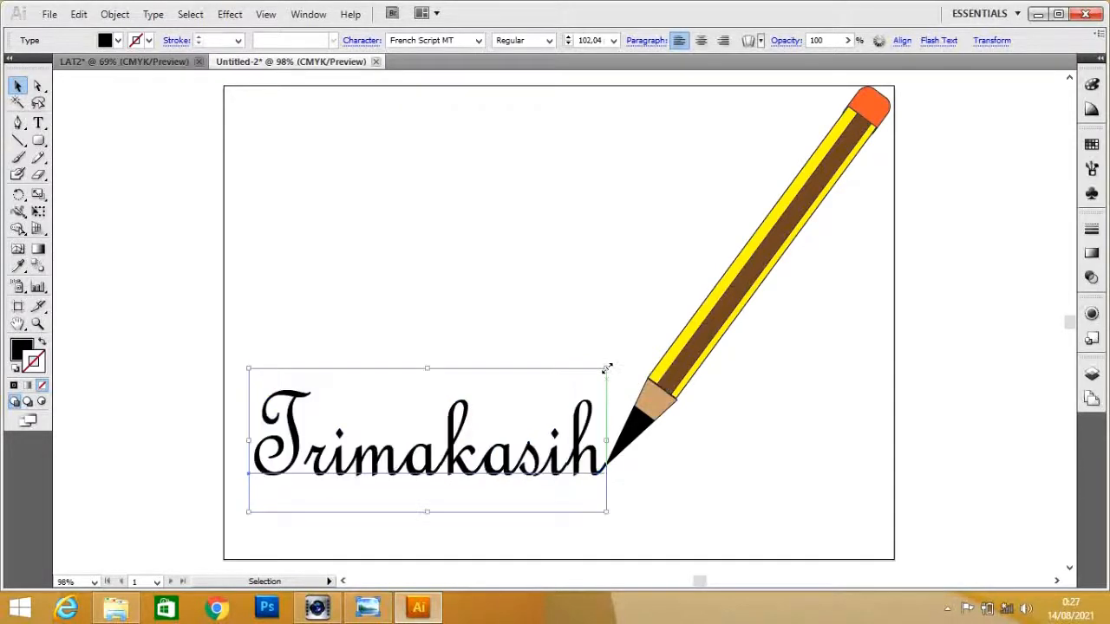
left_click(578, 346)
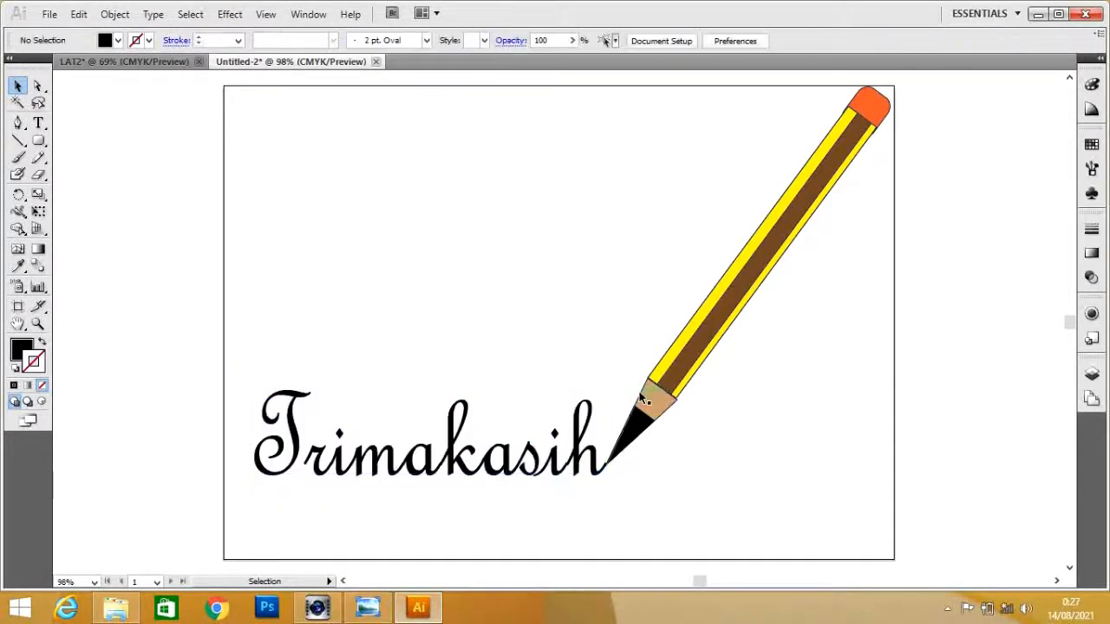
Step: Nudge the pencil group slightly upward so its point meets the final "h" of the lettering, and leave everything deselected
left_click(678, 360)
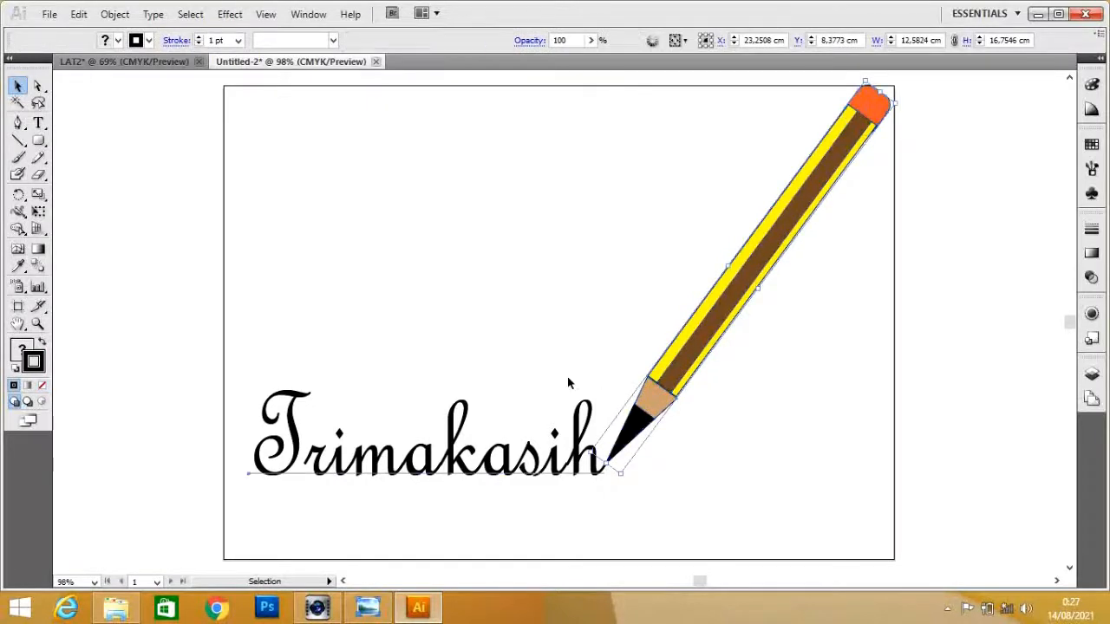
left_click(386, 452)
left_click(521, 338)
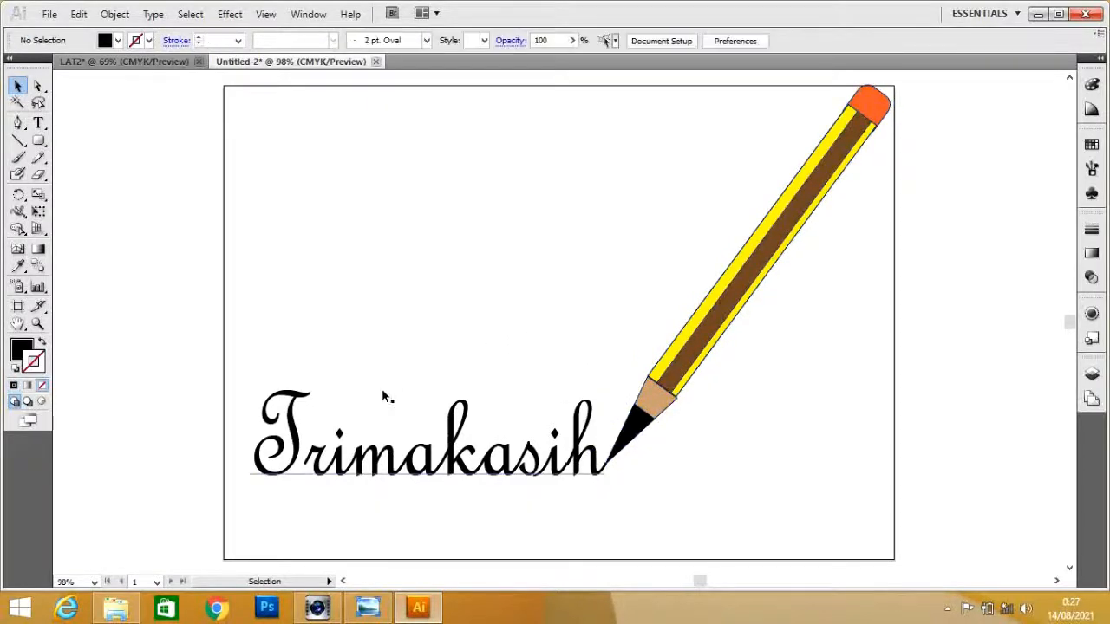
left_click(375, 453)
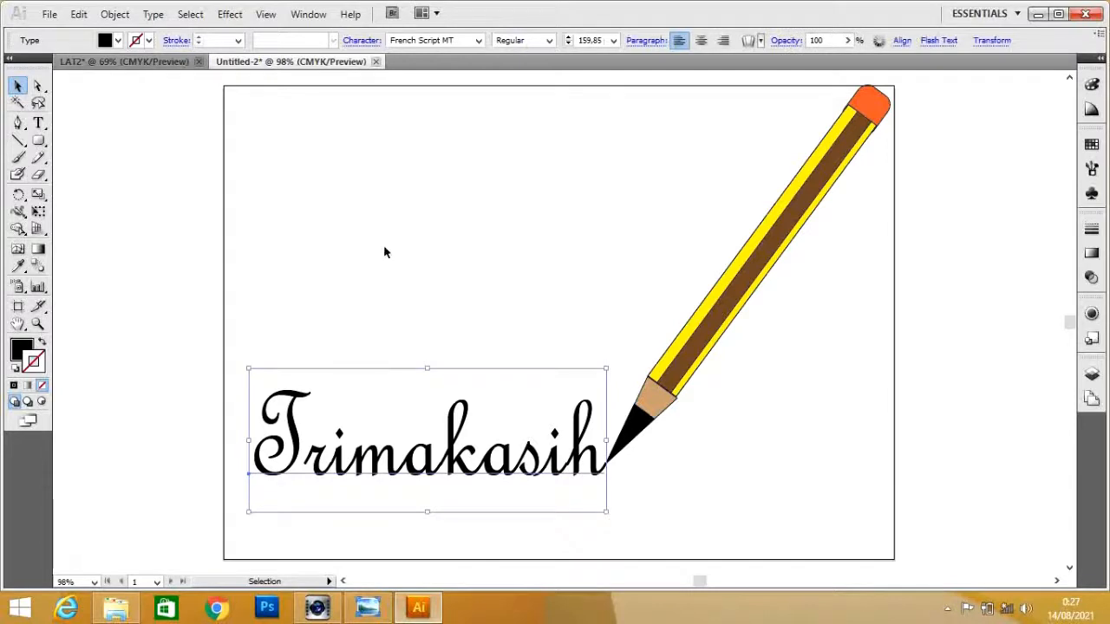
left_click(435, 236)
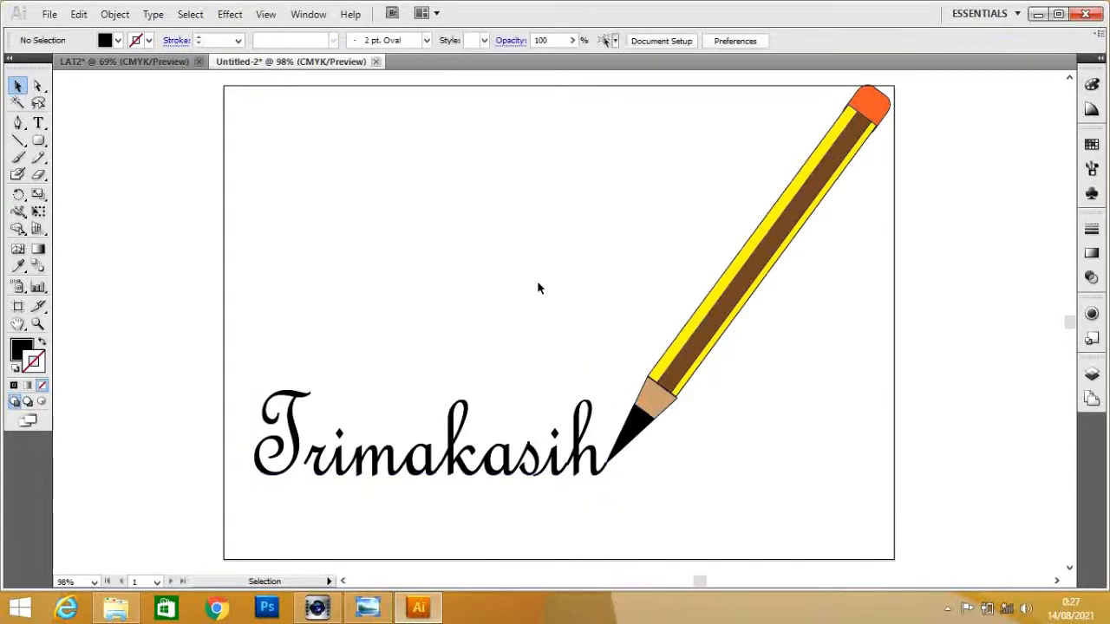